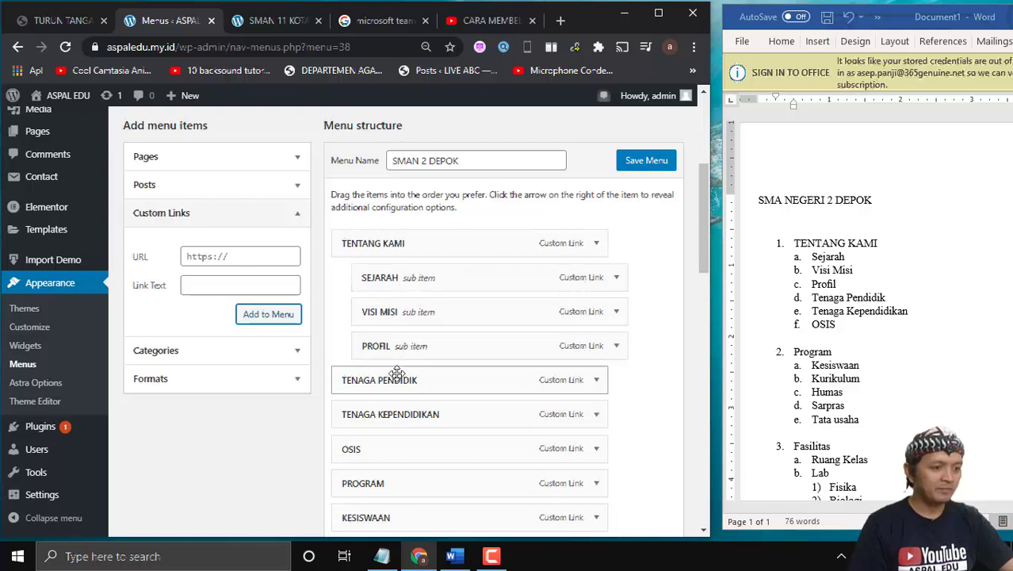
# Nest the Tenaga Pendidik, Tenaga Kependidikan and OSIS items as sub-items of TENTANG KAMI in the SMAN 2 DEPOK menu
pyautogui.scroll(-1, 396, 376)
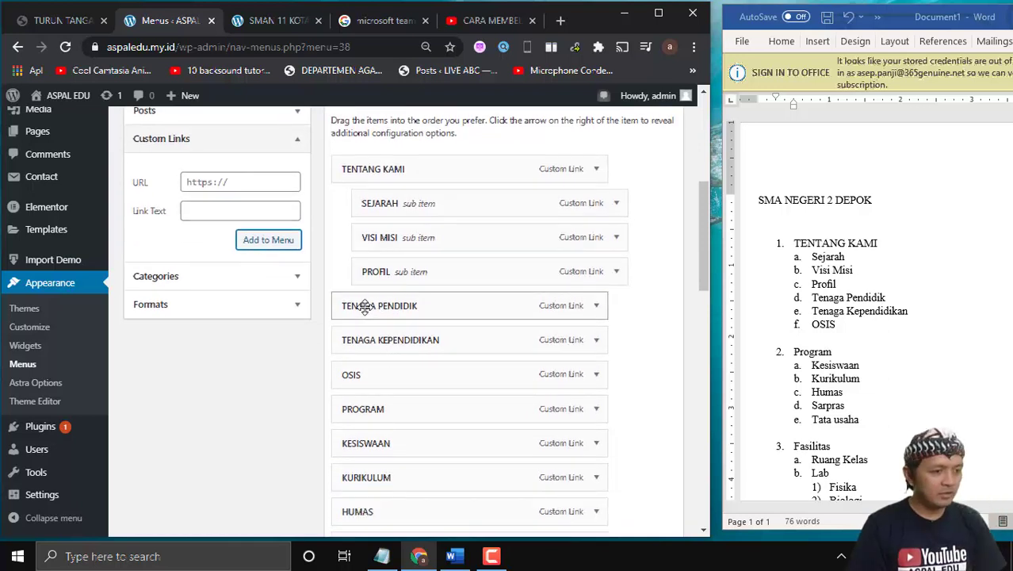
pyautogui.moveTo(364, 307); pyautogui.dragTo(404, 341)
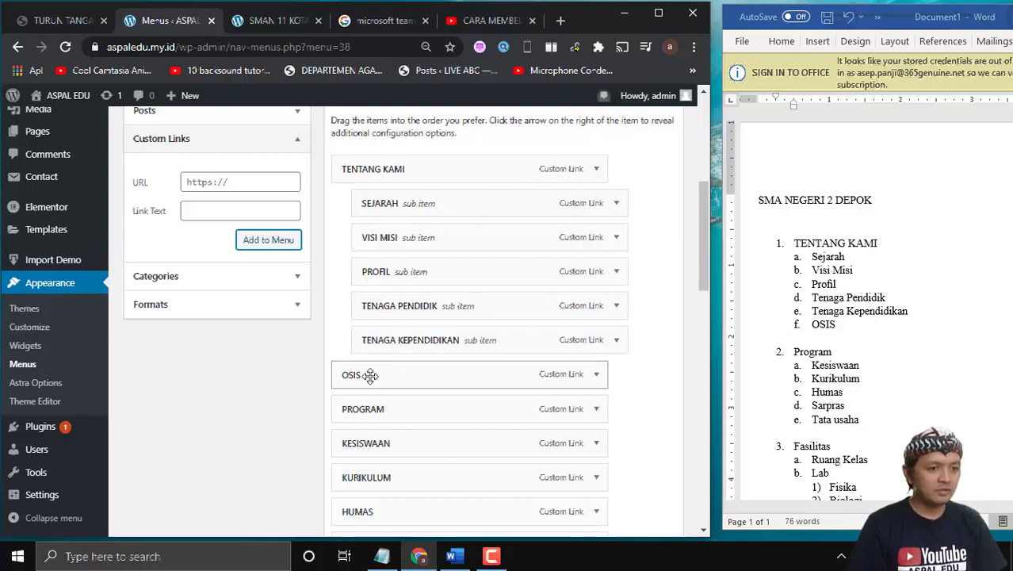
pyautogui.moveTo(361, 374); pyautogui.dragTo(389, 374)
# Nest the Kesiswaan, Kurikulum, Humas and Sarpras items as sub-items of PROGRAM in the menu structure
pyautogui.scroll(-1, 388, 369)
pyautogui.scroll(-1, 373, 350)
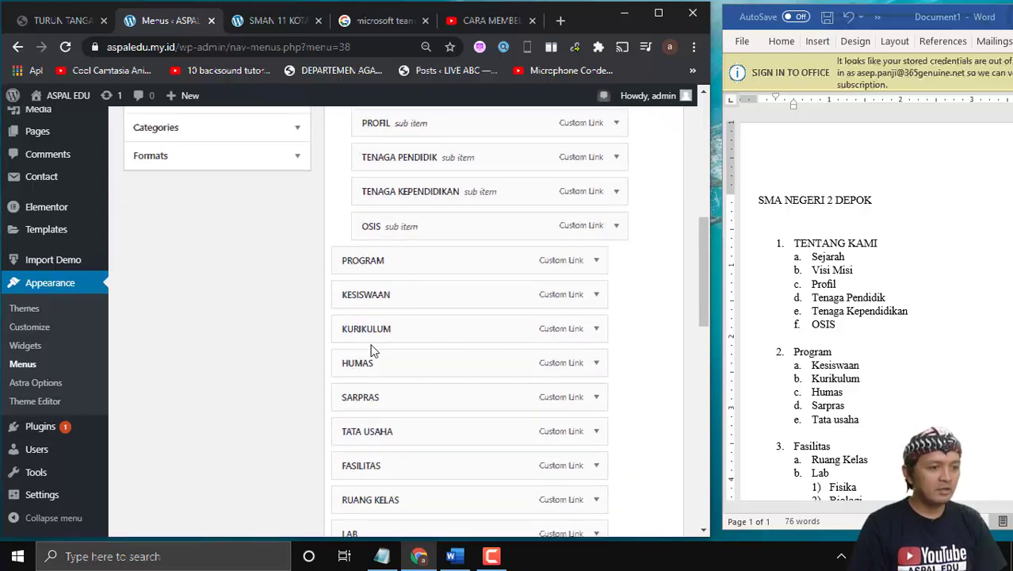
pyautogui.moveTo(366, 298); pyautogui.dragTo(395, 325)
pyautogui.moveTo(363, 366); pyautogui.dragTo(387, 362)
pyautogui.moveTo(373, 397); pyautogui.dragTo(396, 399)
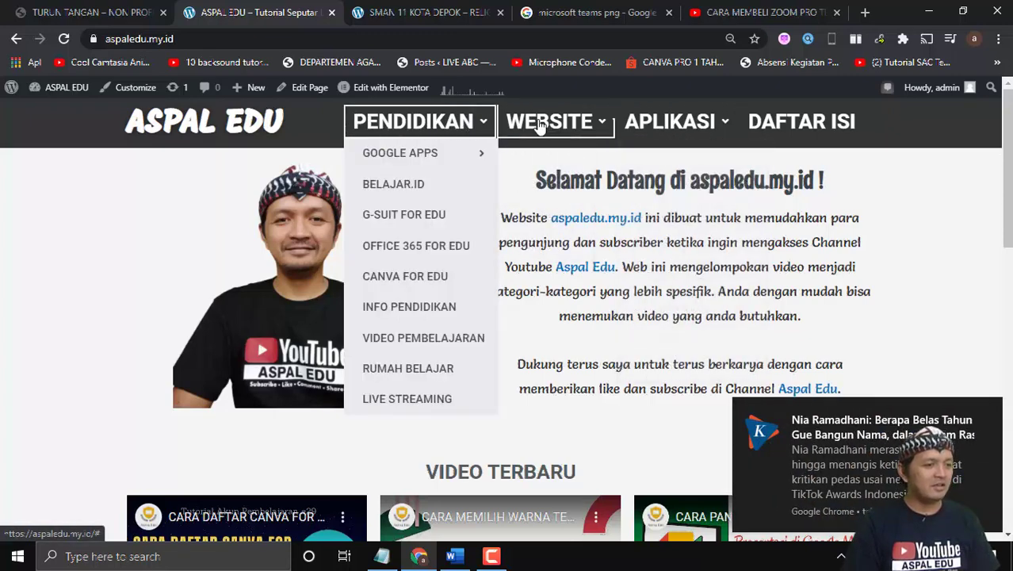
# Examine the Pendidikan, Website and Aplikasi dropdowns and their submenus in the ASPAL EDU site's header
pyautogui.moveTo(537, 127)
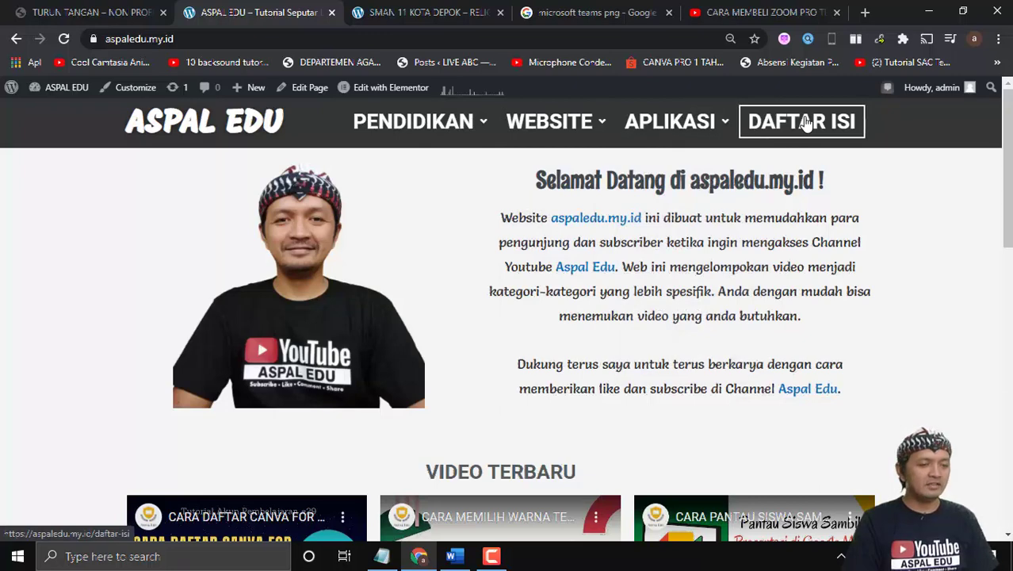
pyautogui.moveTo(695, 120)
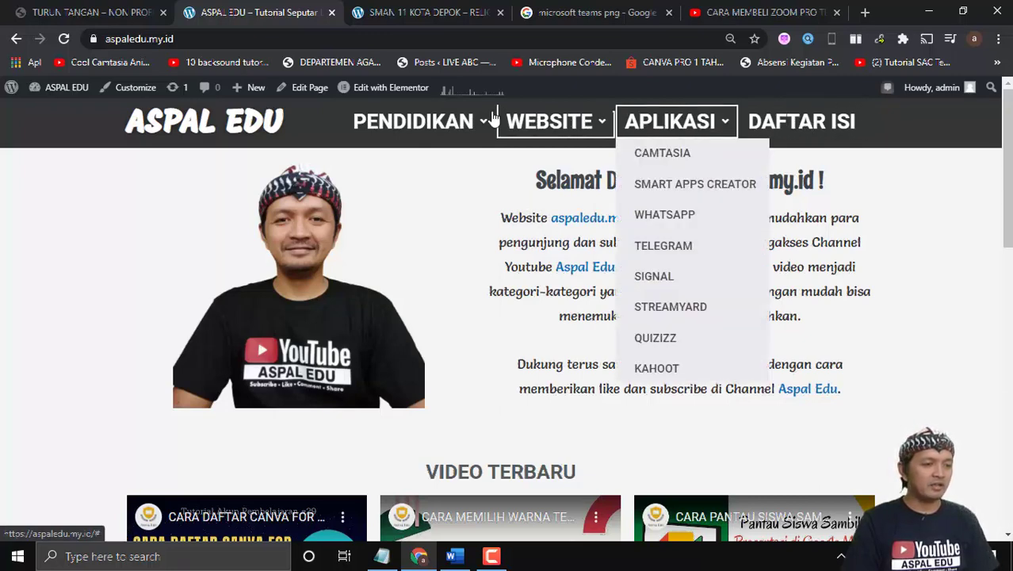
pyautogui.moveTo(434, 119)
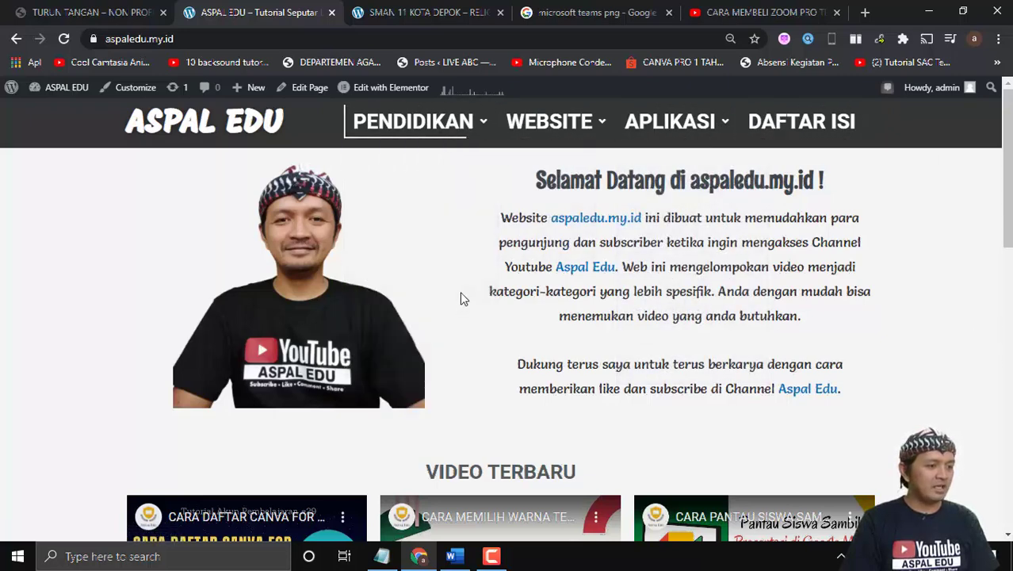
pyautogui.moveTo(481, 127)
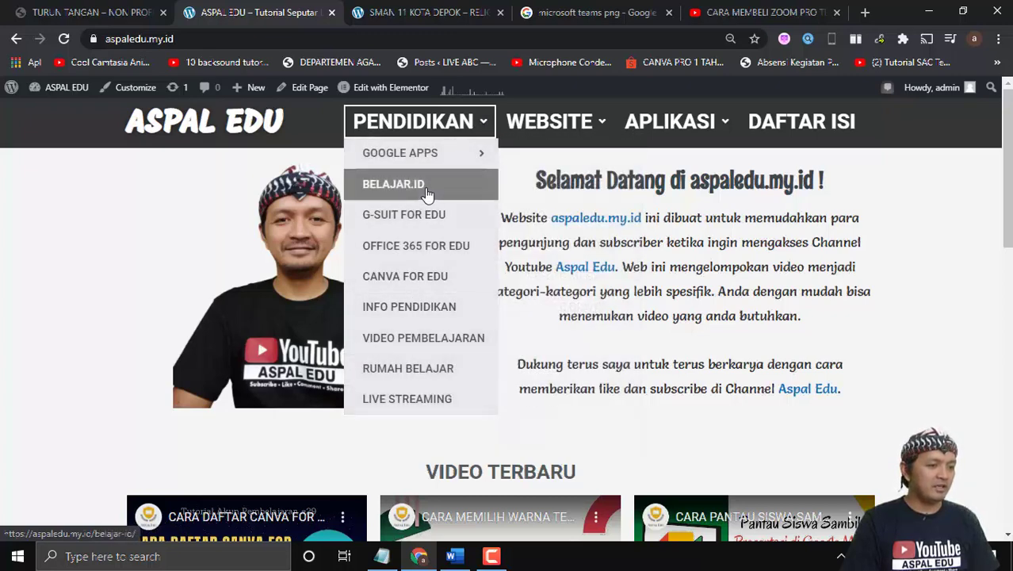
pyautogui.moveTo(441, 159)
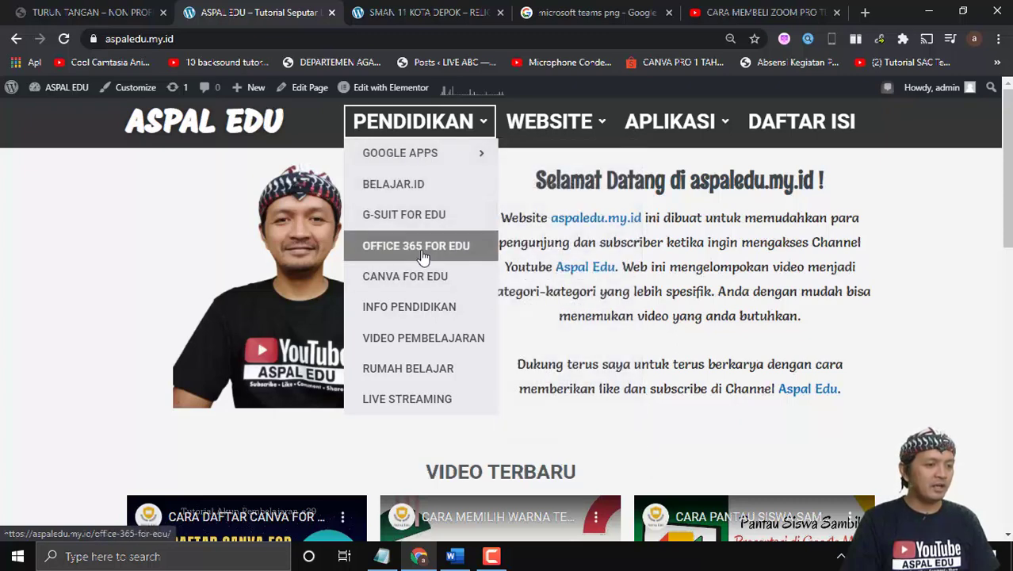
pyautogui.moveTo(583, 134)
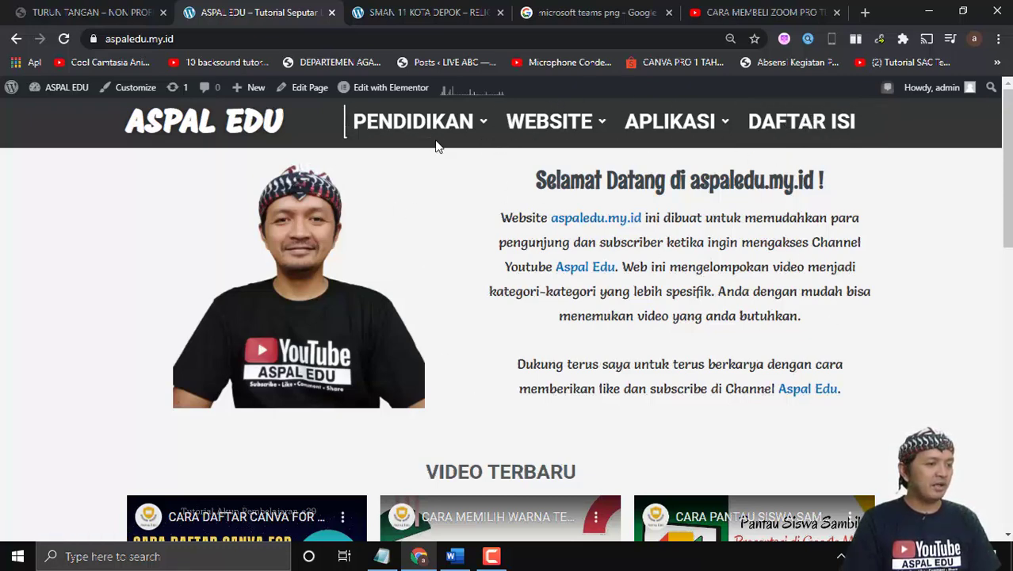
# Compare the header navigation of the SMAN 11 Kota Depok and TurunTangan sites with that of ASPAL EDU
pyautogui.click(398, 17)
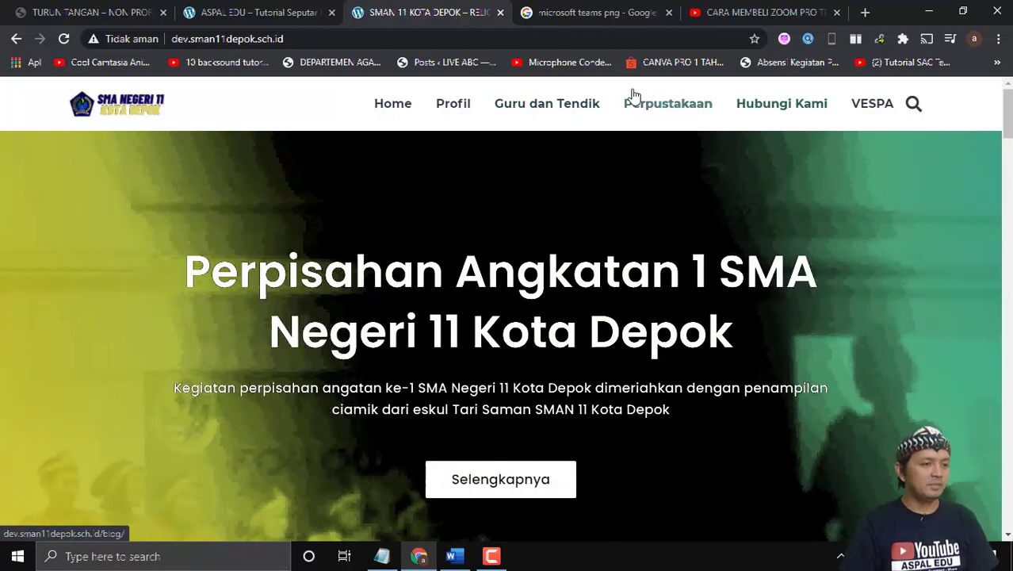
pyautogui.click(129, 8)
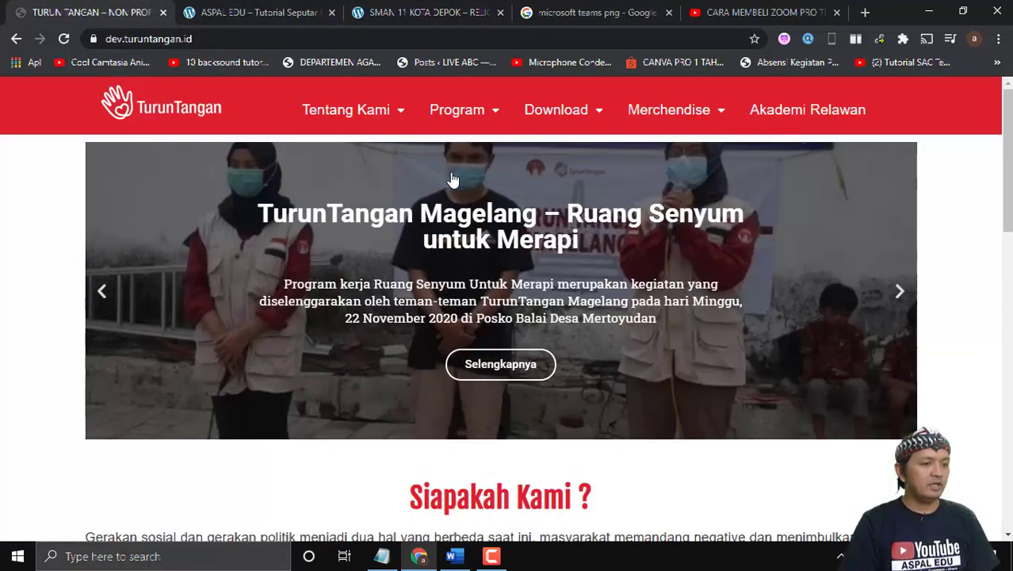
pyautogui.scroll(-3, 475, 186)
pyautogui.scroll(3, 507, 192)
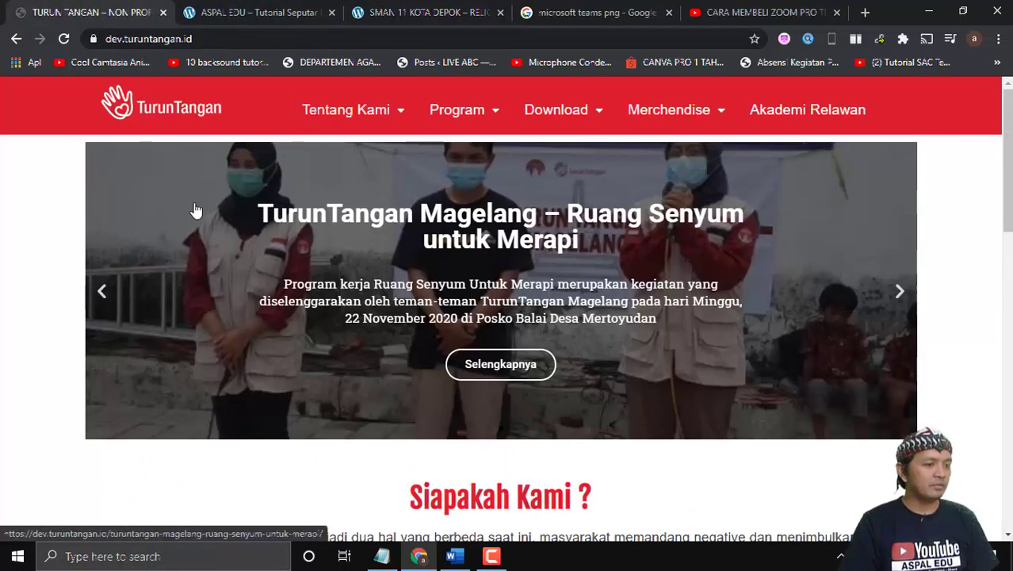
pyautogui.moveTo(351, 106)
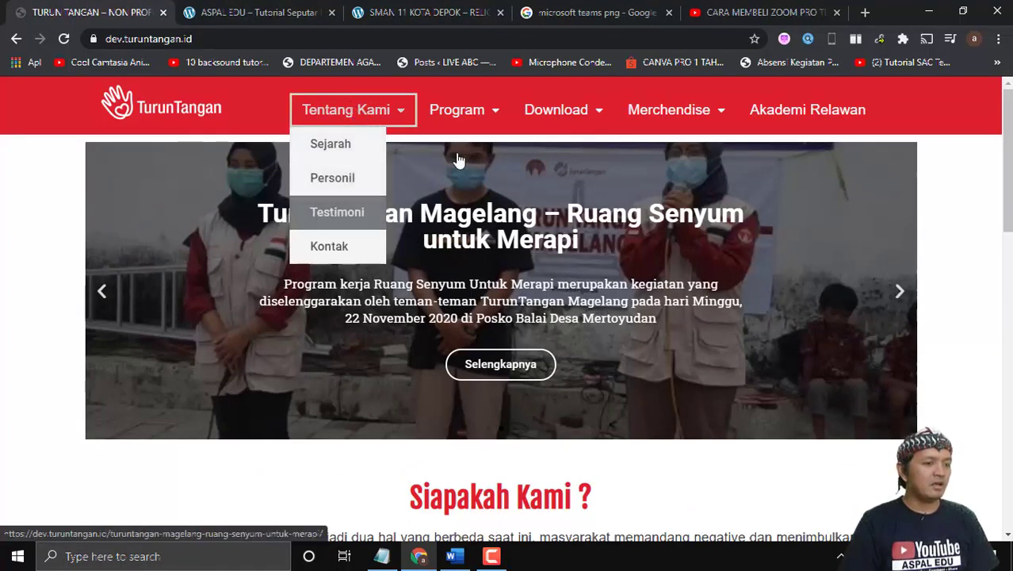
pyautogui.moveTo(459, 110)
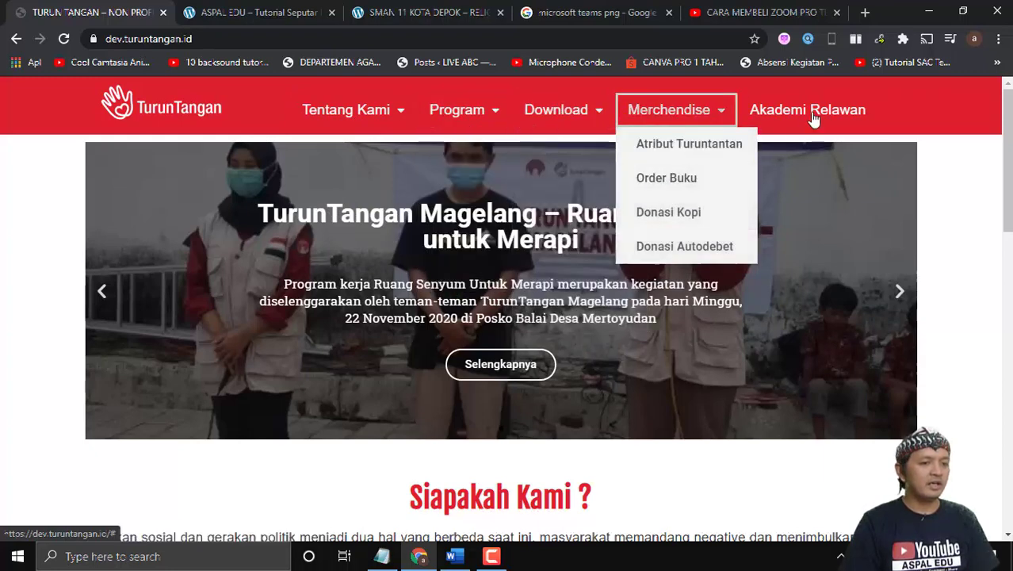
pyautogui.click(265, 12)
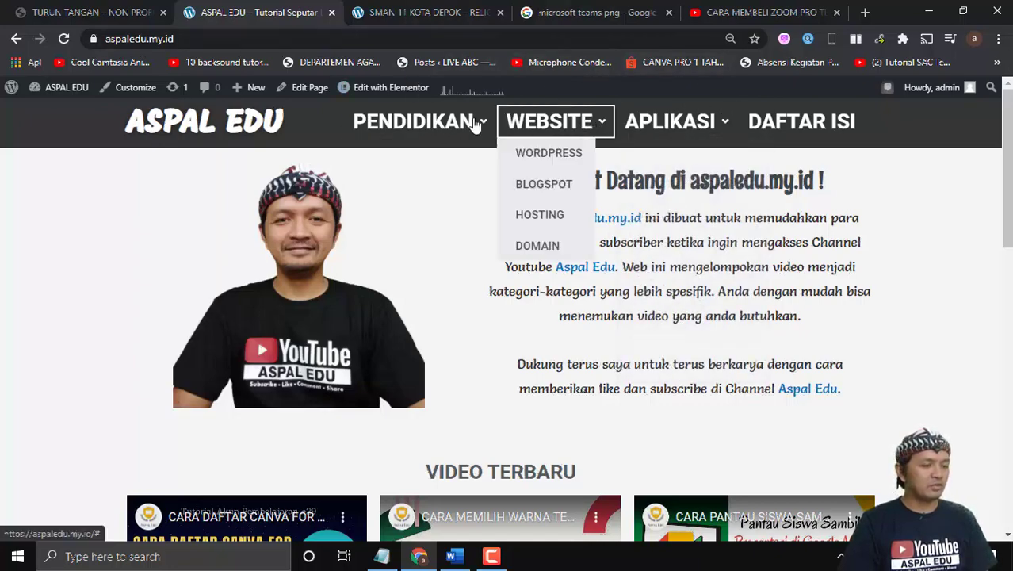
pyautogui.click(384, 8)
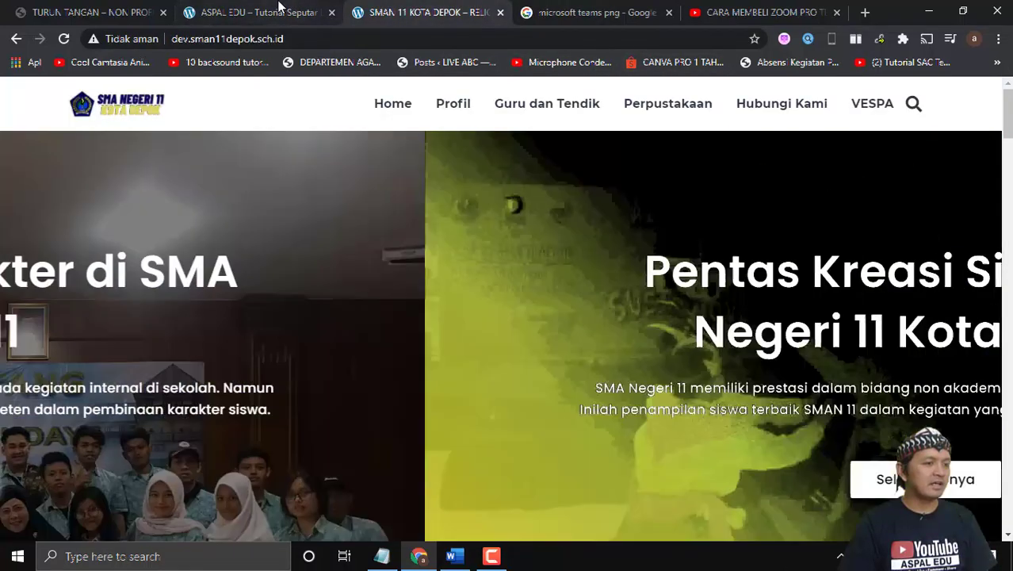
# Return to the ASPAL EDU site and open its WordPress dashboard
pyautogui.click(279, 8)
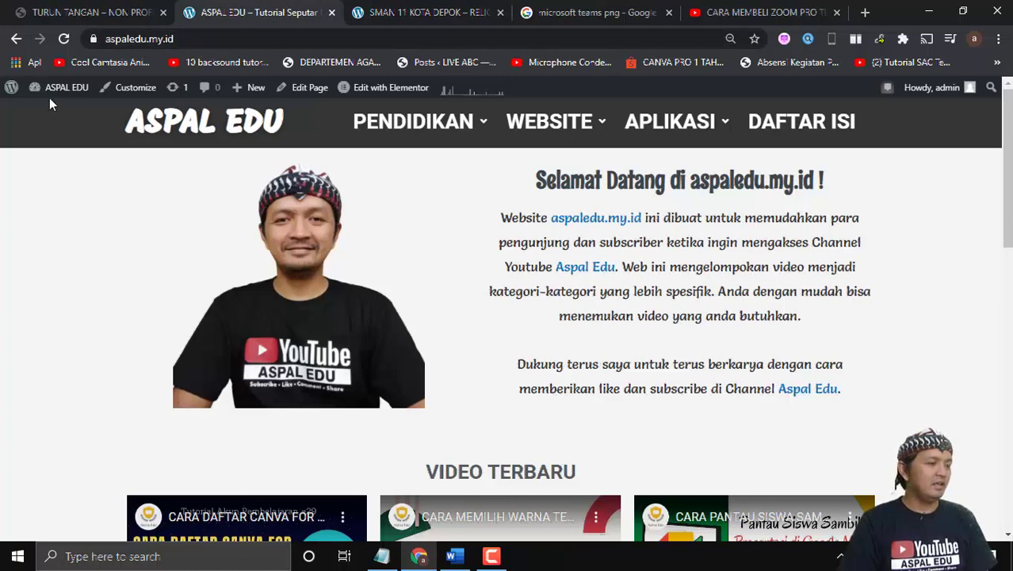
pyautogui.moveTo(54, 97)
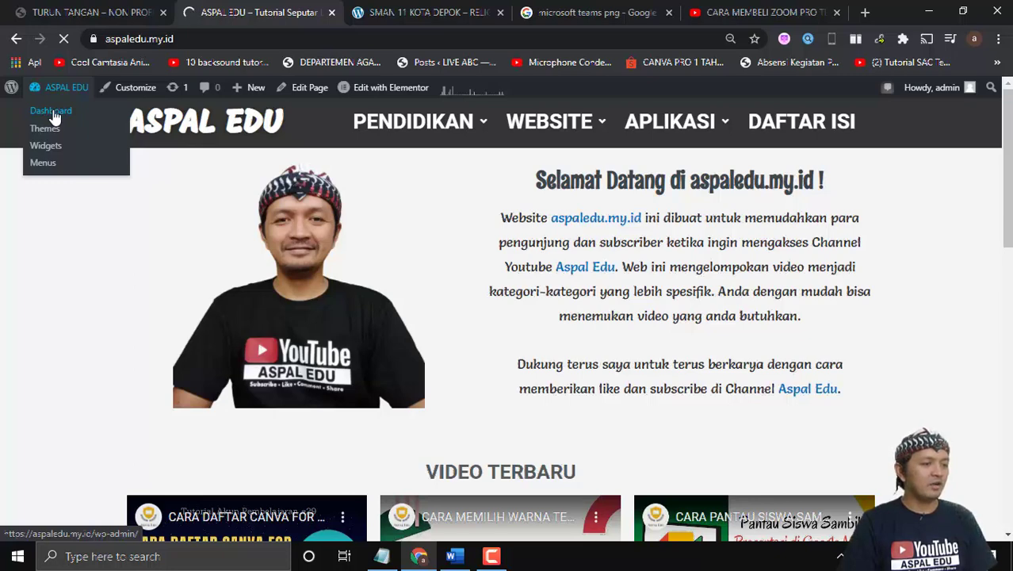
pyautogui.click(52, 112)
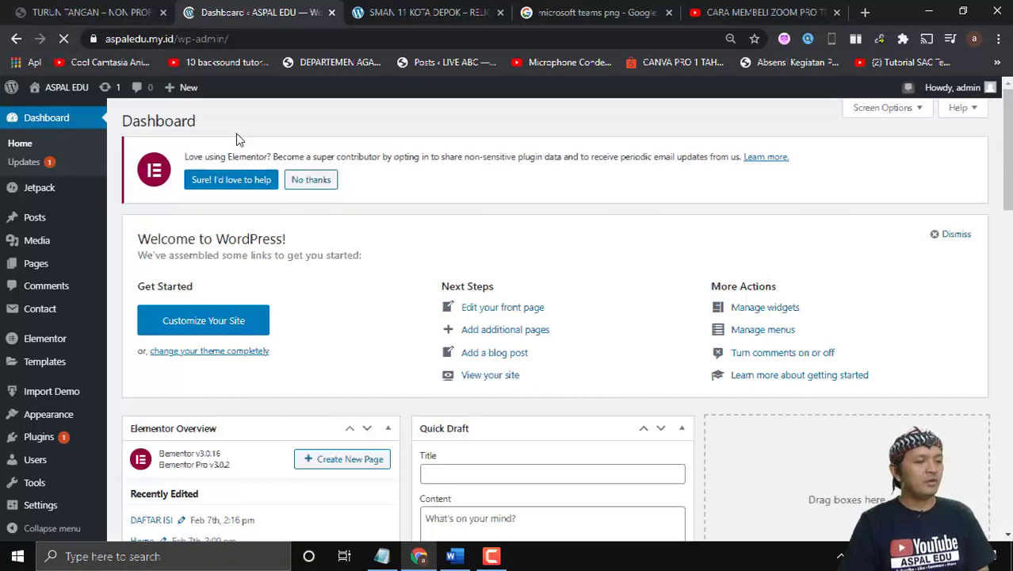
# Open the site's navigation menu editor and review the structure of the existing ASPAL EDU menu
pyautogui.moveTo(4, 187)
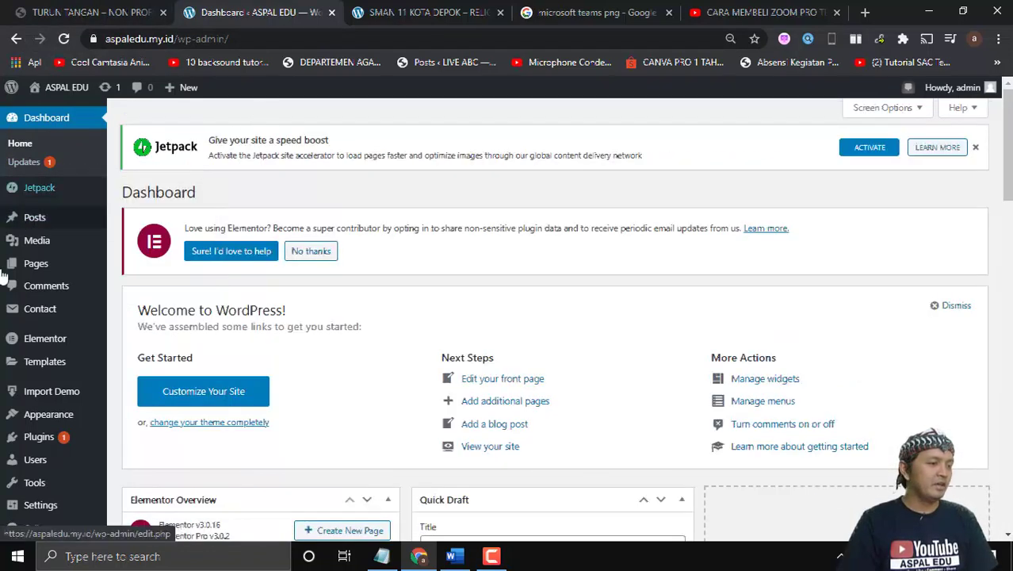
pyautogui.scroll(-1, 44, 290)
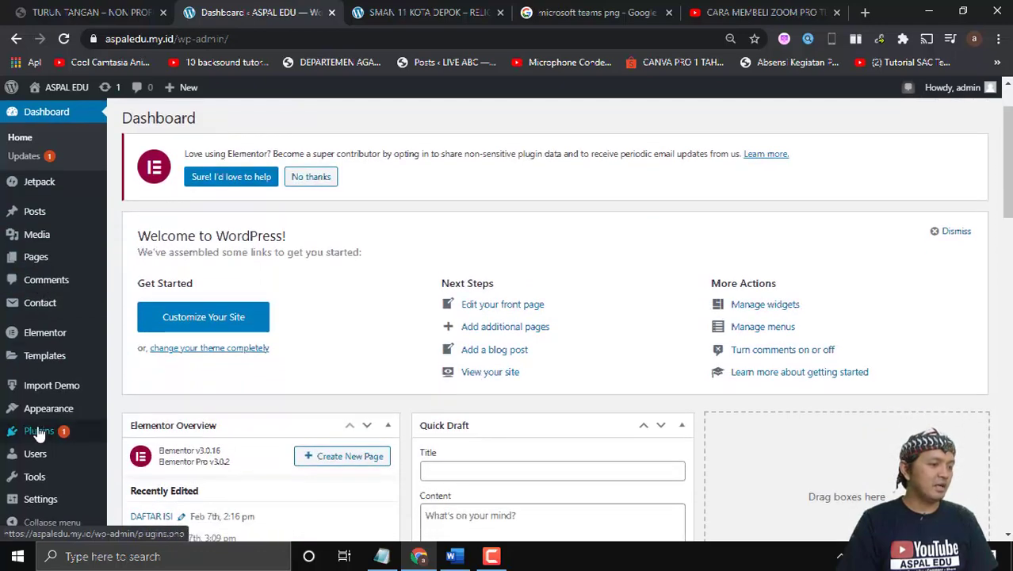
pyautogui.scroll(-1, 36, 428)
pyautogui.scroll(-2, 50, 405)
pyautogui.moveTo(53, 407)
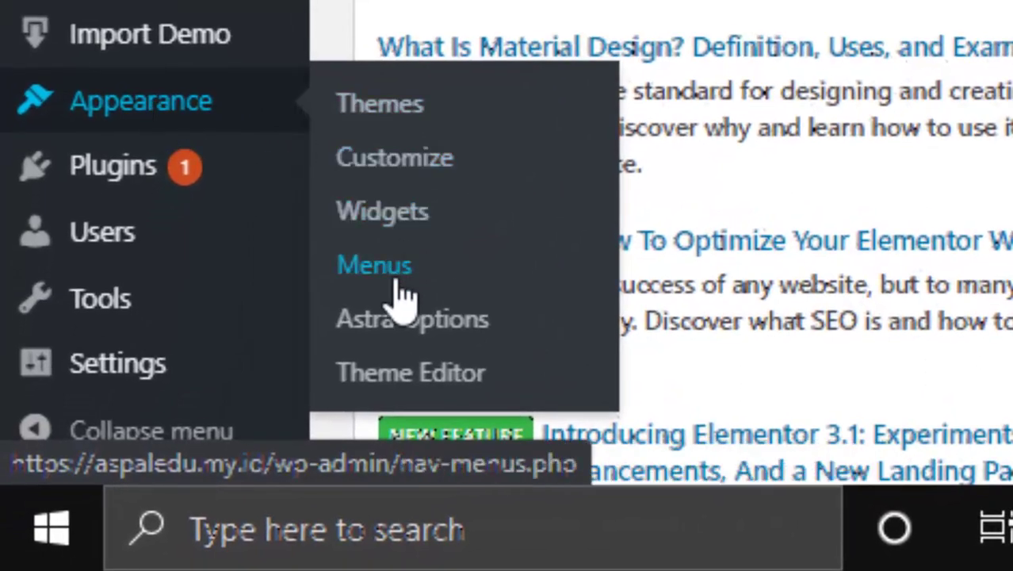
pyautogui.click(400, 286)
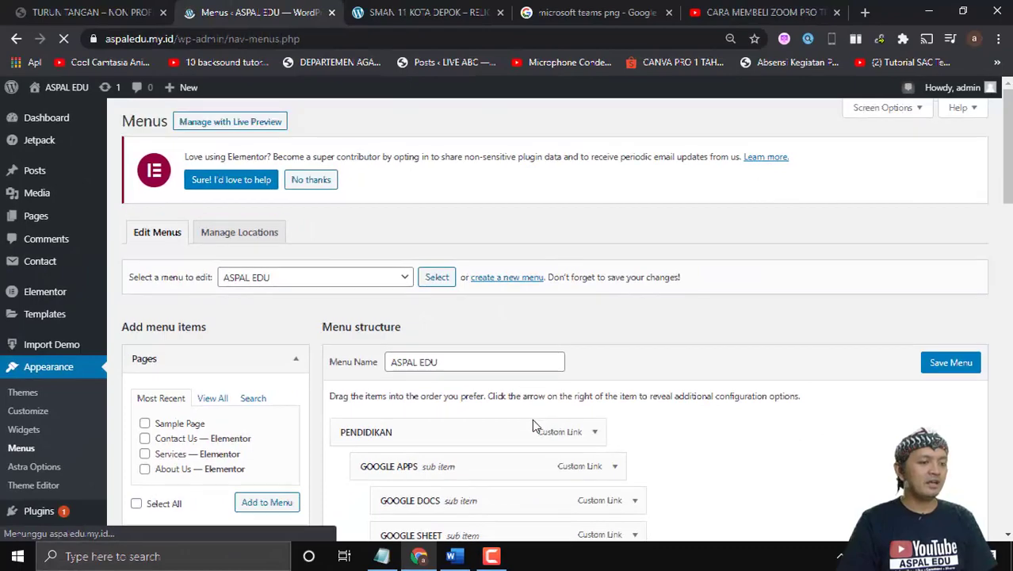
pyautogui.scroll(-5, 532, 420)
pyautogui.scroll(5, 523, 412)
pyautogui.scroll(-3, 378, 301)
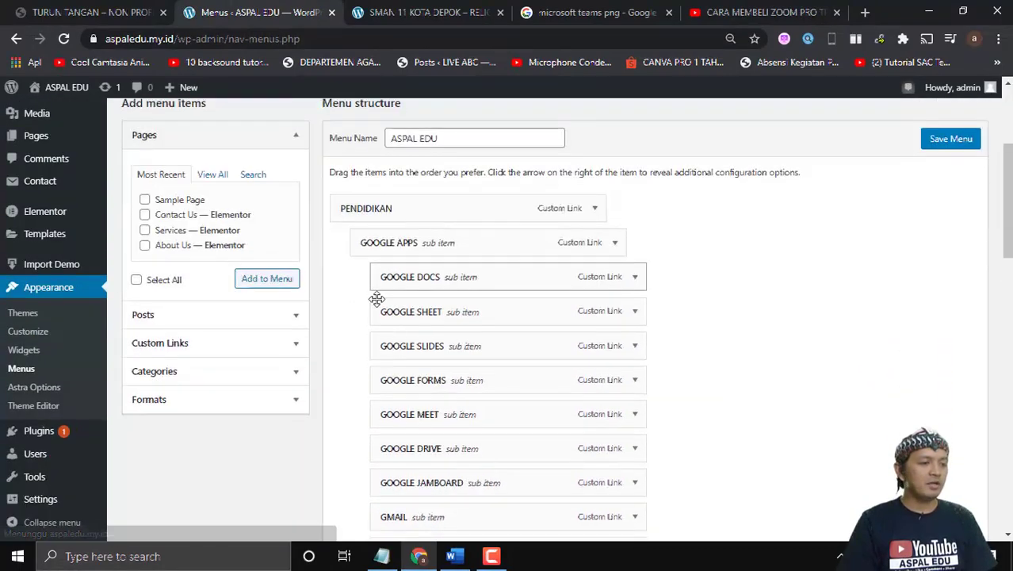
pyautogui.scroll(2, 377, 260)
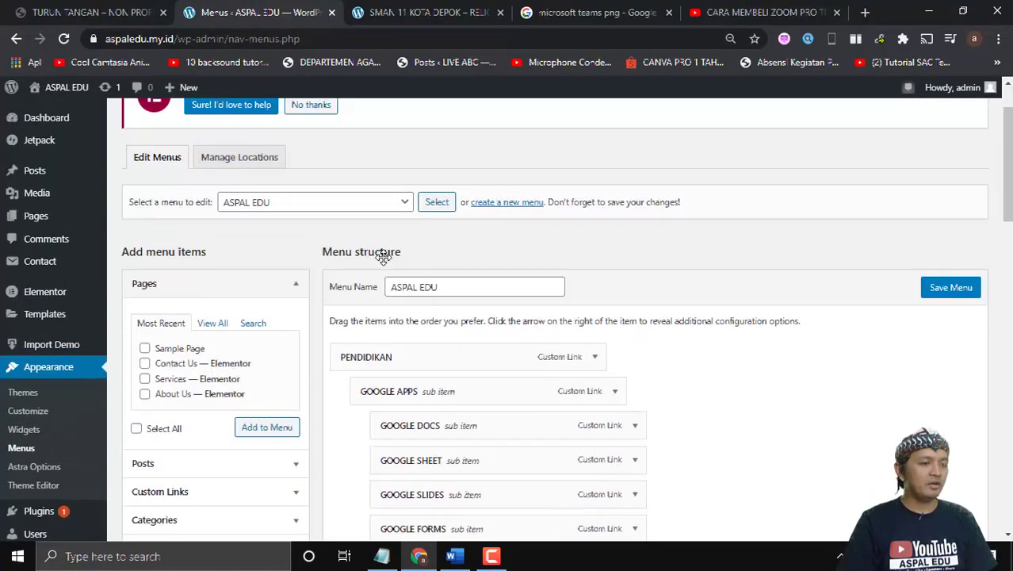
pyautogui.click(410, 204)
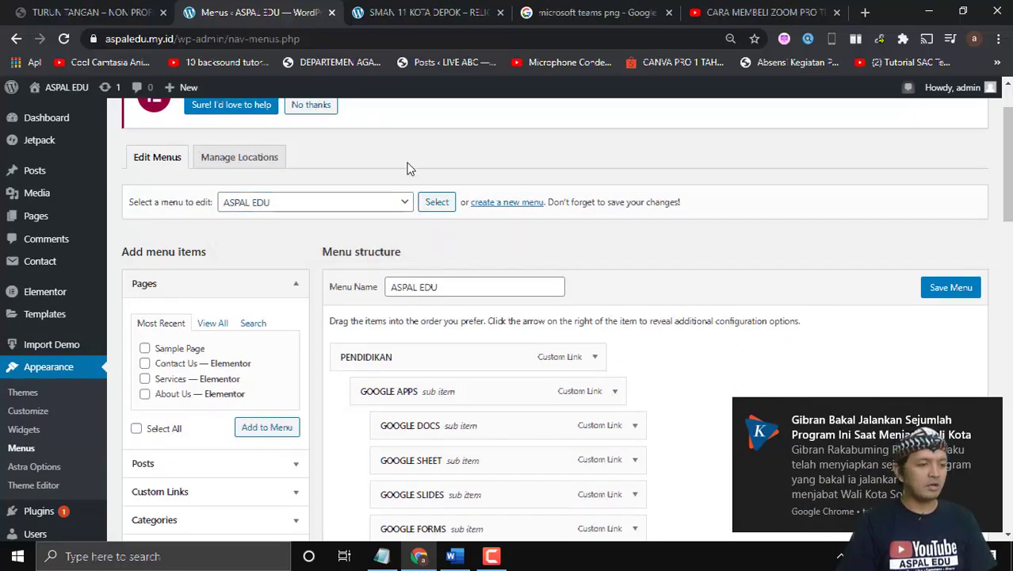
# Create a new navigation menu named SMAN 2 DEPOK
pyautogui.click(500, 205)
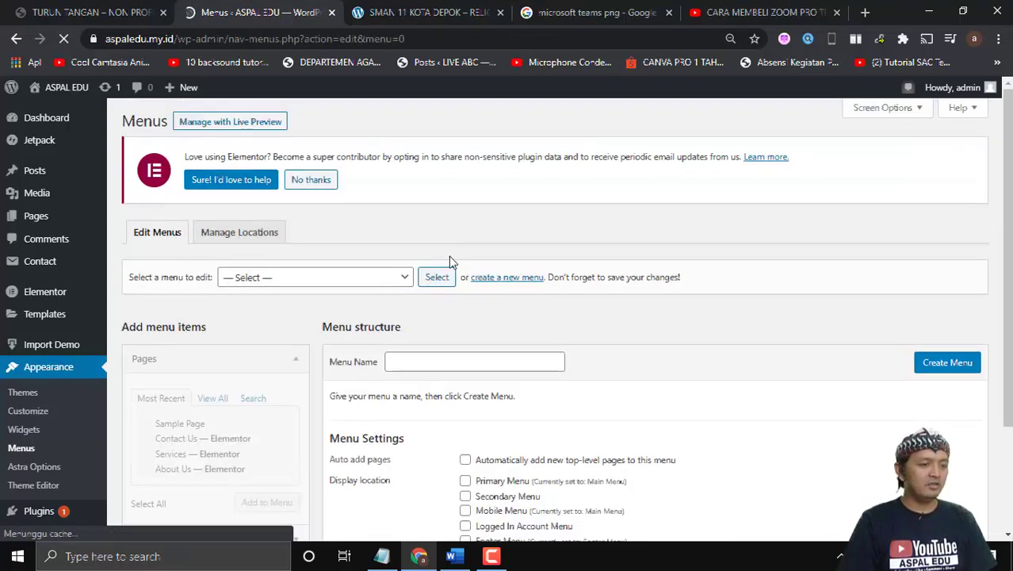
pyautogui.click(435, 362)
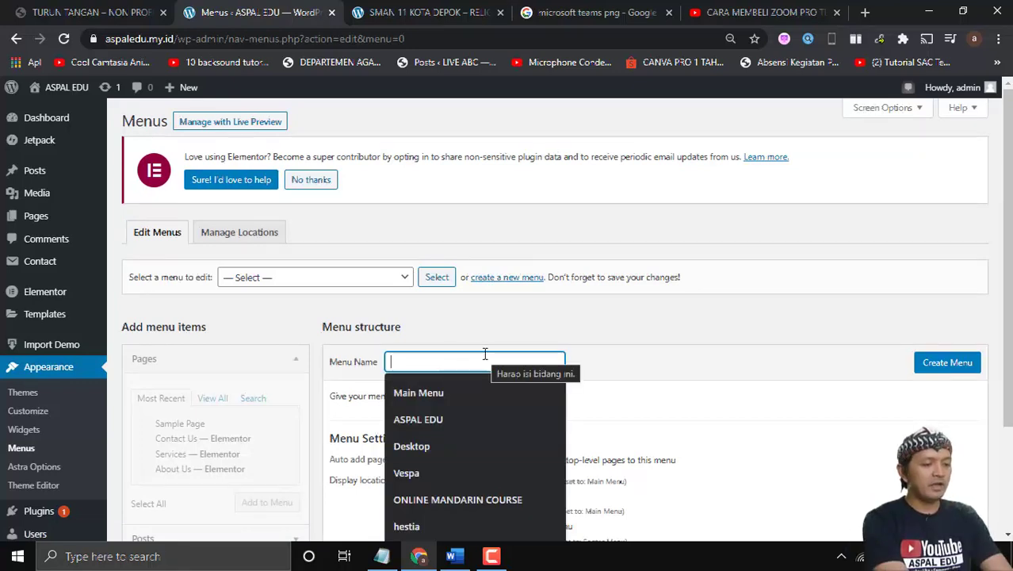
pyautogui.write('SMAN')
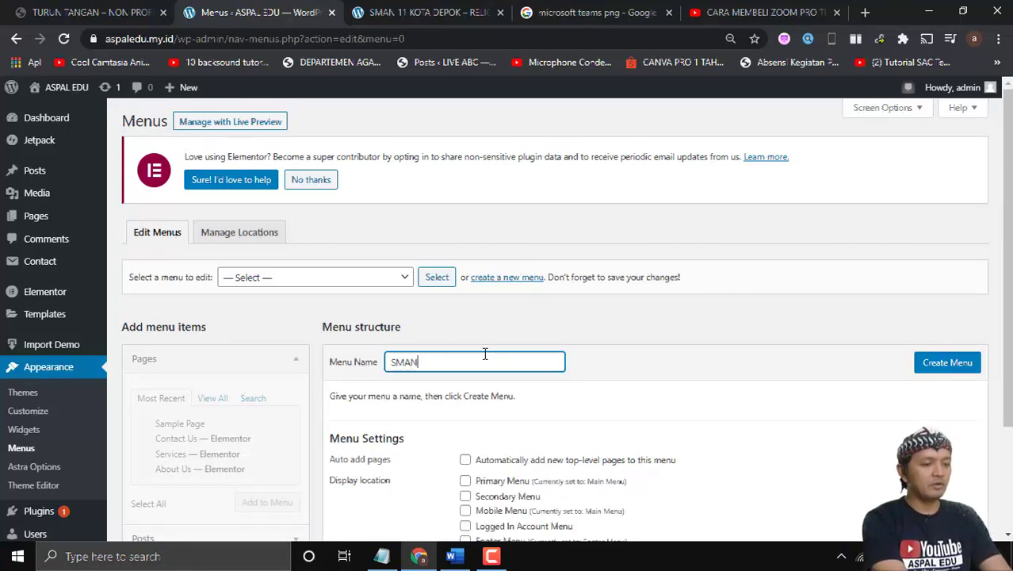
pyautogui.write(' 2 DEPOK')
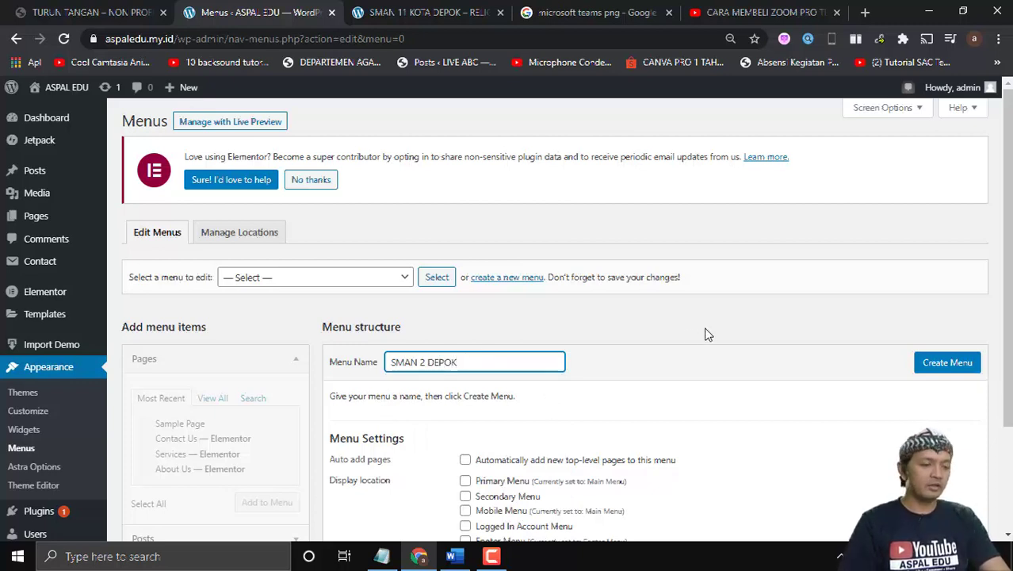
pyautogui.click(951, 364)
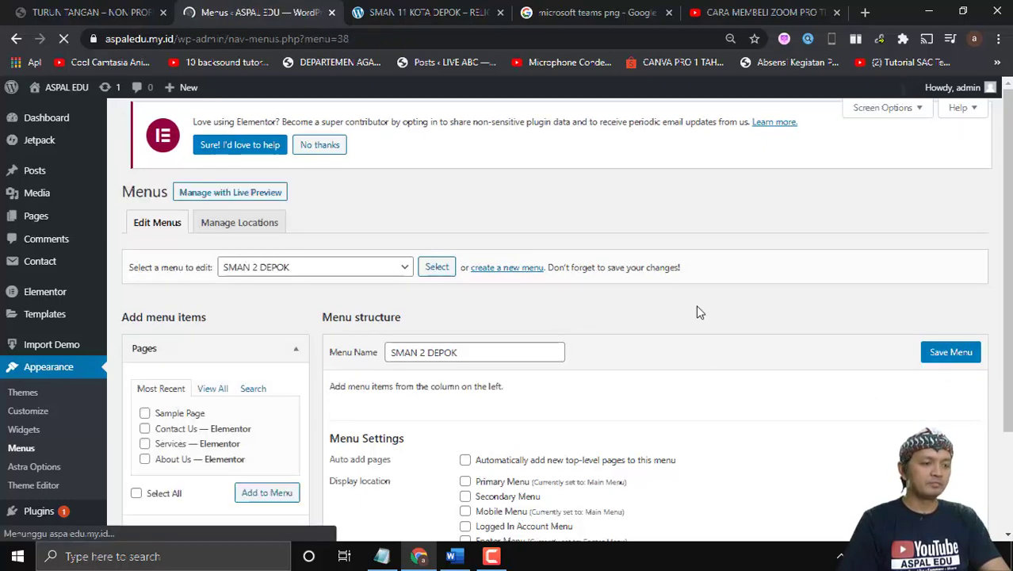
# Review the new menu's settings and switch to the Word document with the SMA NEGERI 2 DEPOK menu outline
pyautogui.scroll(-1, 486, 377)
pyautogui.scroll(-1, 487, 377)
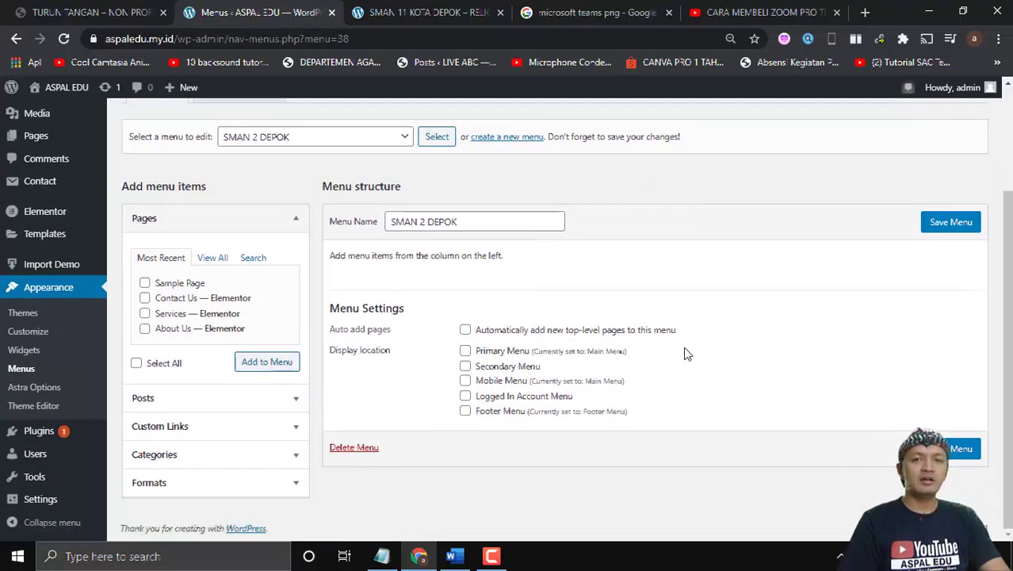
pyautogui.moveTo(473, 560)
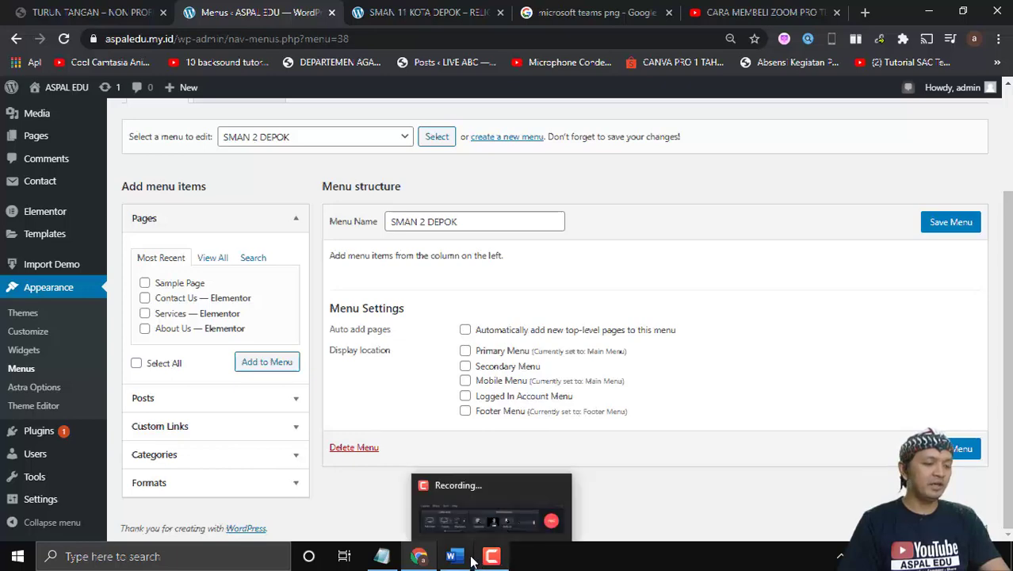
pyautogui.click(471, 511)
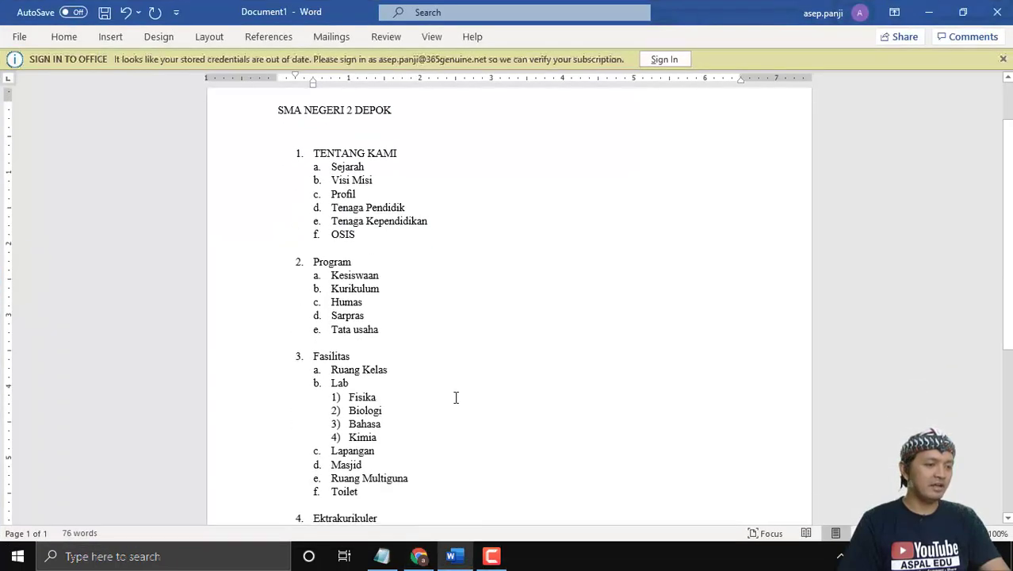
# Read through the SMA NEGERI 2 DEPOK outline from TENTANG KAMI to Hubungi Kami, including its sub-items
pyautogui.scroll(-5, 456, 397)
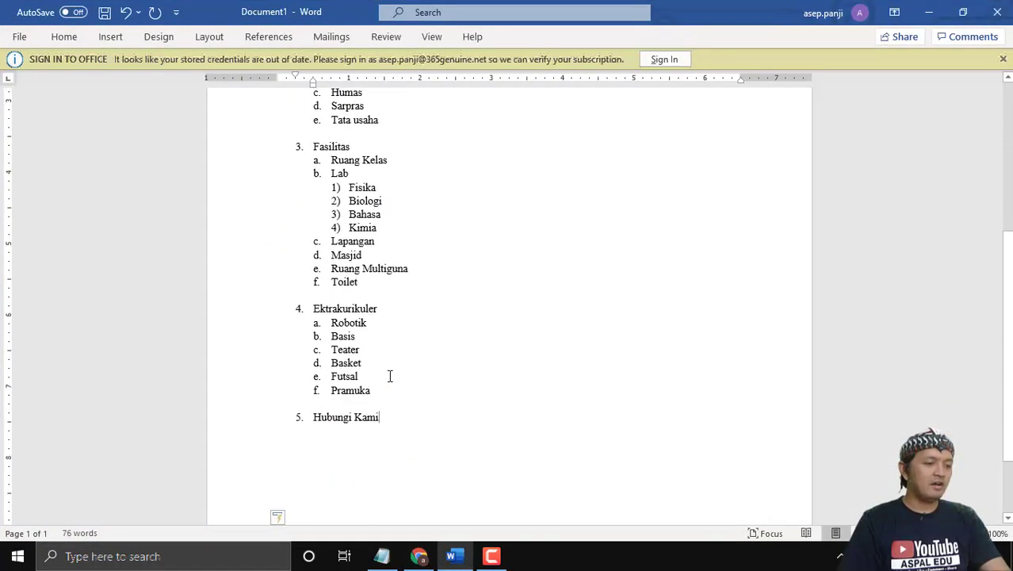
pyautogui.scroll(7, 389, 376)
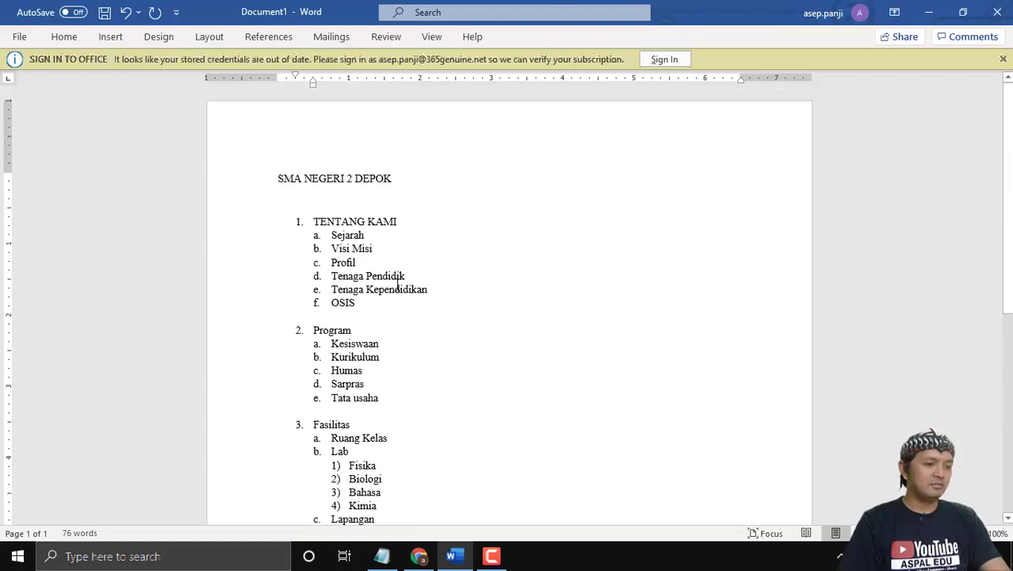
pyautogui.scroll(-2, 398, 286)
pyautogui.scroll(2, 398, 287)
pyautogui.scroll(-2, 387, 300)
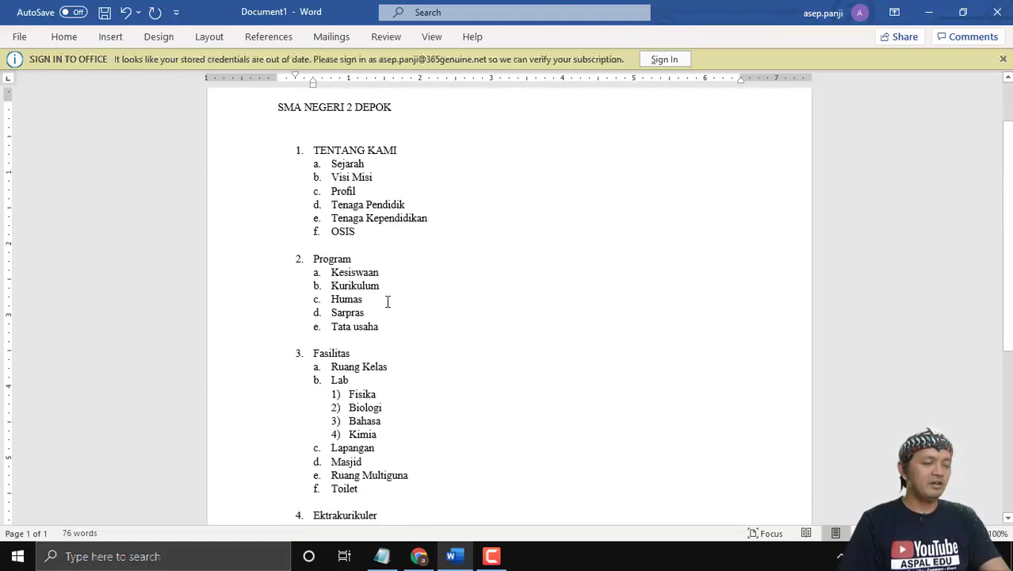
pyautogui.scroll(2, 388, 301)
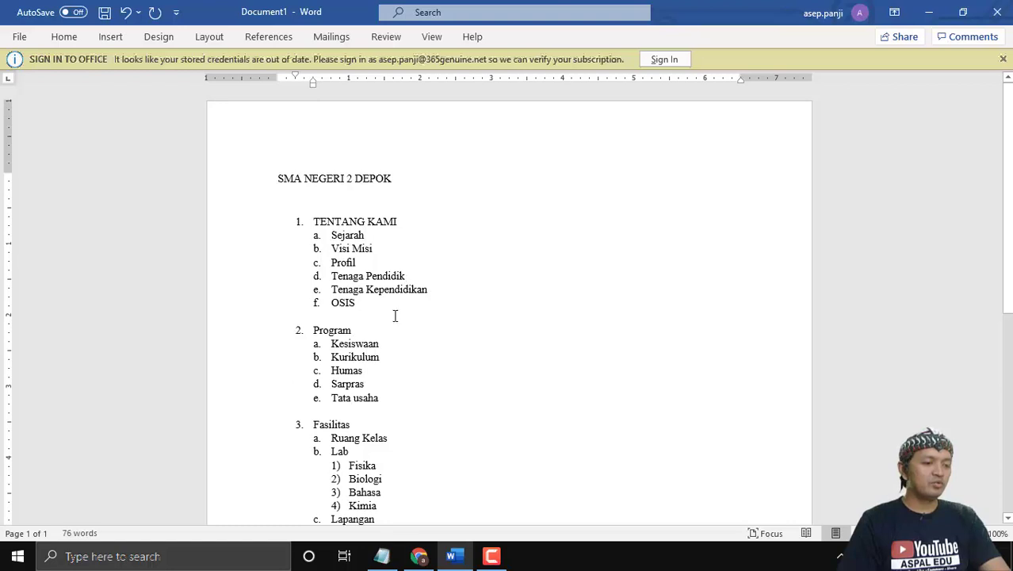
pyautogui.scroll(-3, 395, 326)
pyautogui.scroll(1, 396, 326)
pyautogui.scroll(-2, 396, 327)
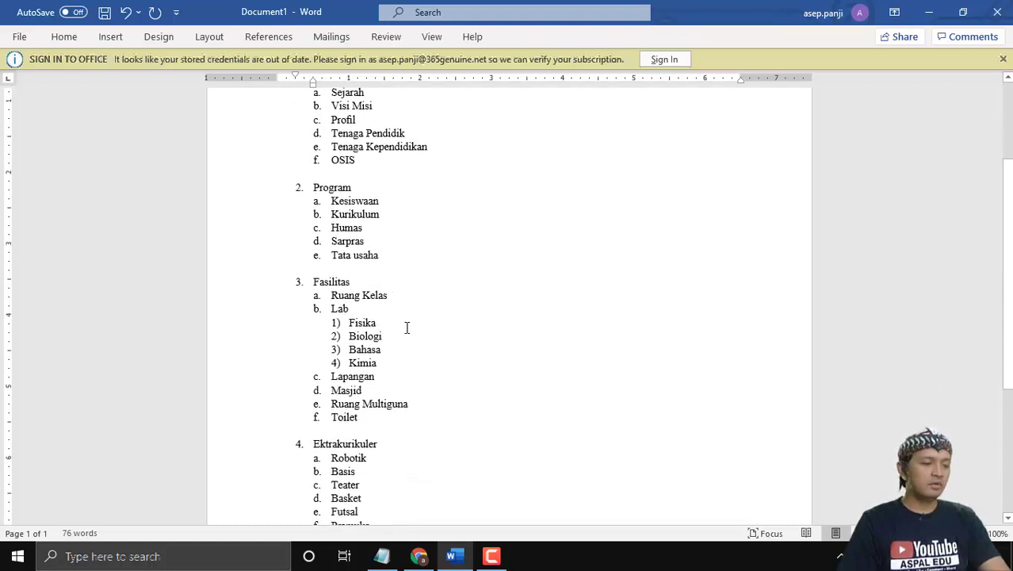
pyautogui.scroll(-4, 406, 328)
pyautogui.scroll(8, 407, 328)
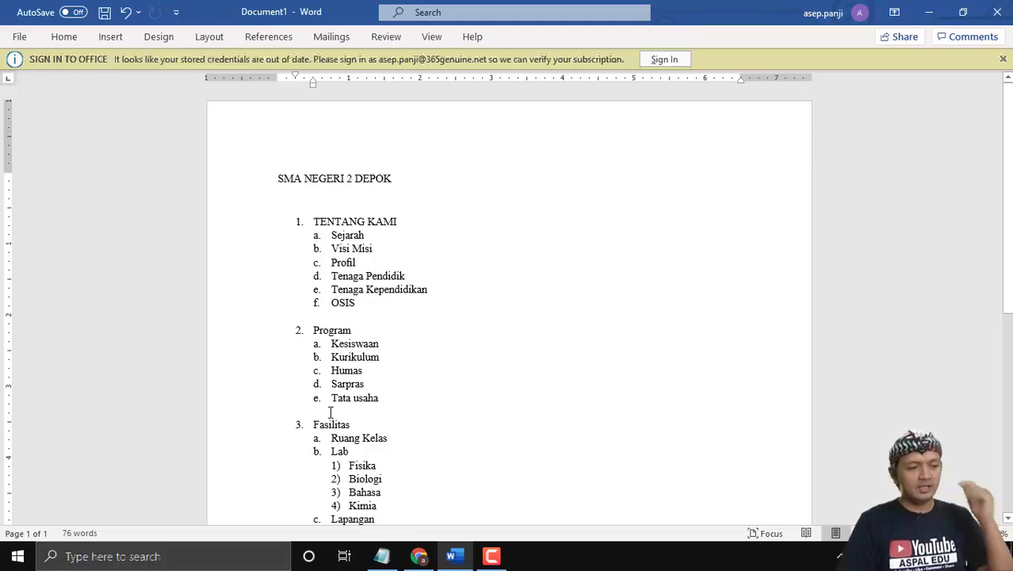
pyautogui.scroll(-2, 387, 313)
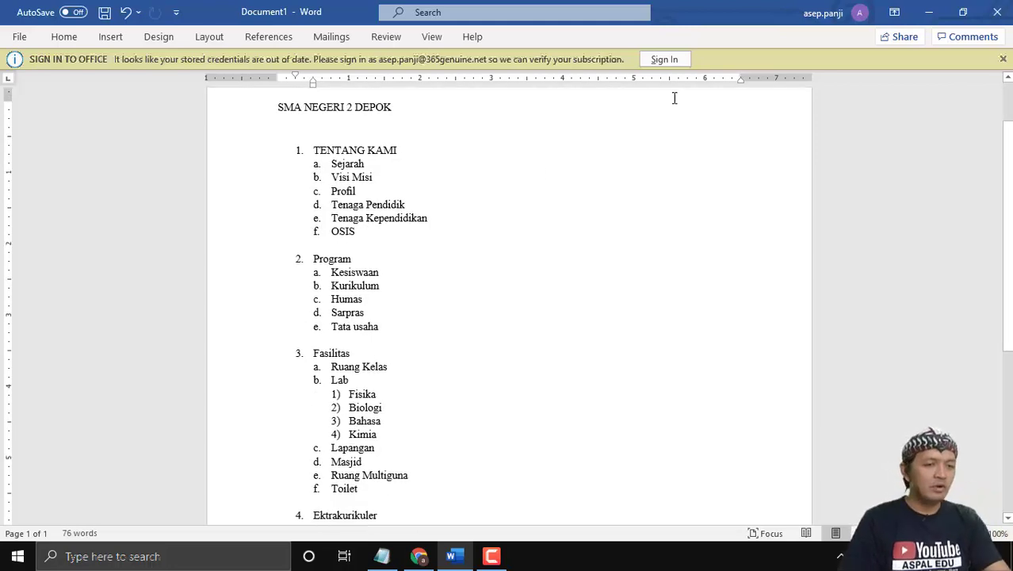
# Arrange the Word outline and the browser side by side, with the browser widened to show the full menu editor
pyautogui.click(963, 12)
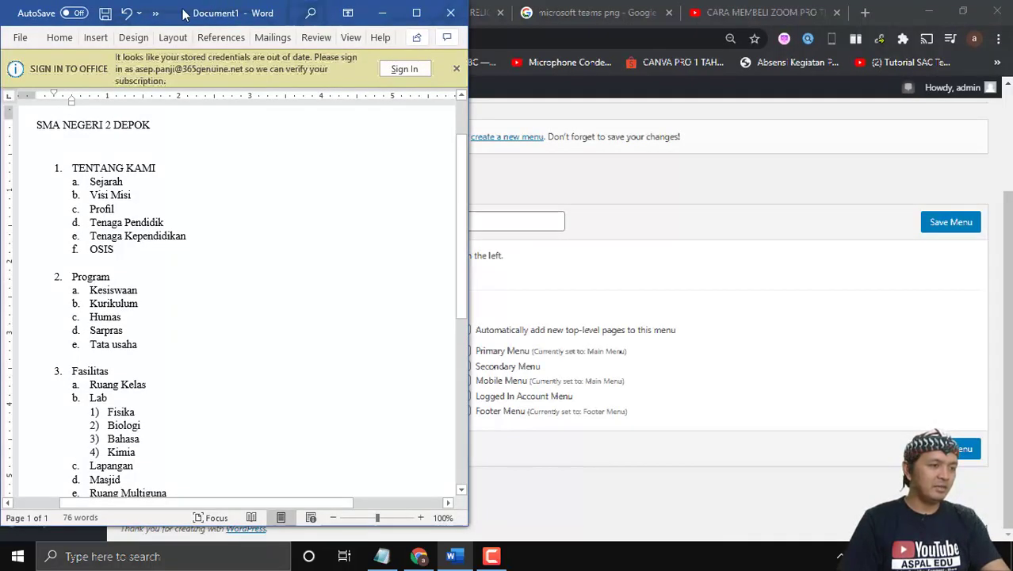
pyautogui.moveTo(183, 15); pyautogui.dragTo(742, 152)
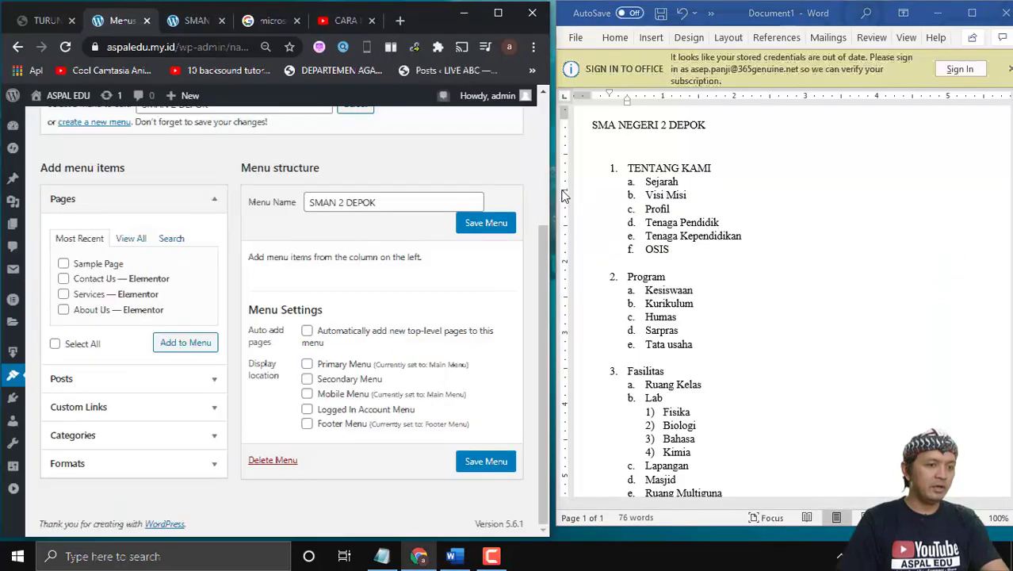
pyautogui.click(583, 17)
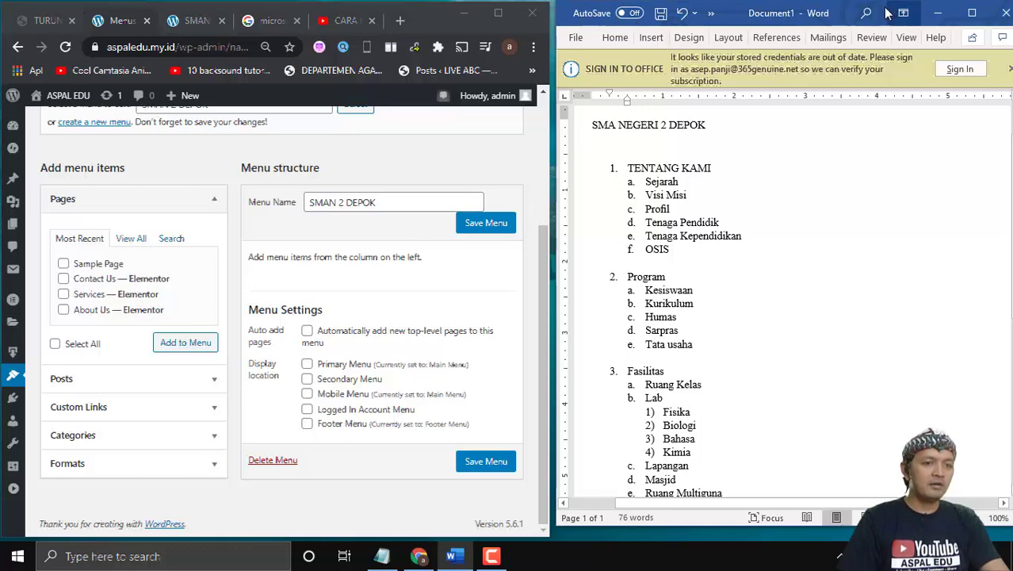
pyautogui.moveTo(881, 6); pyautogui.dragTo(1012, 17)
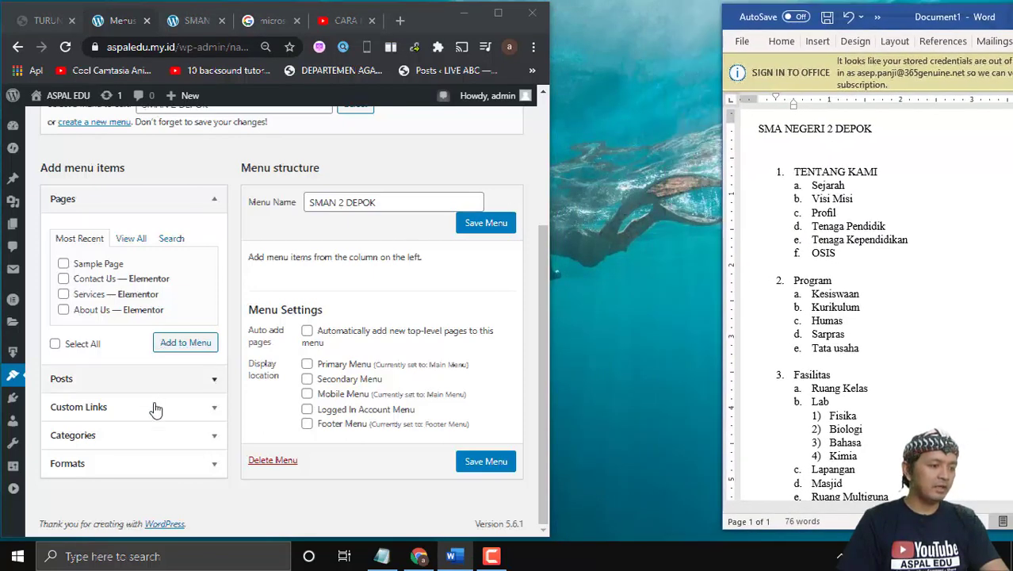
pyautogui.moveTo(548, 207); pyautogui.dragTo(710, 210)
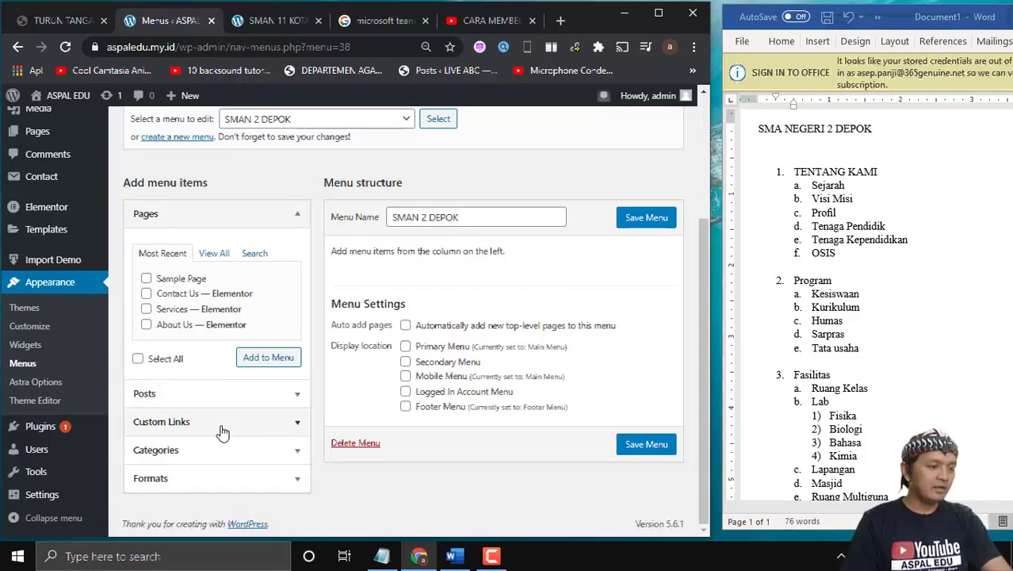
# Try to add a custom link TENTANG KAMI with the URL # to the SMAN 2 DEPOK menu and save it
pyautogui.click(291, 424)
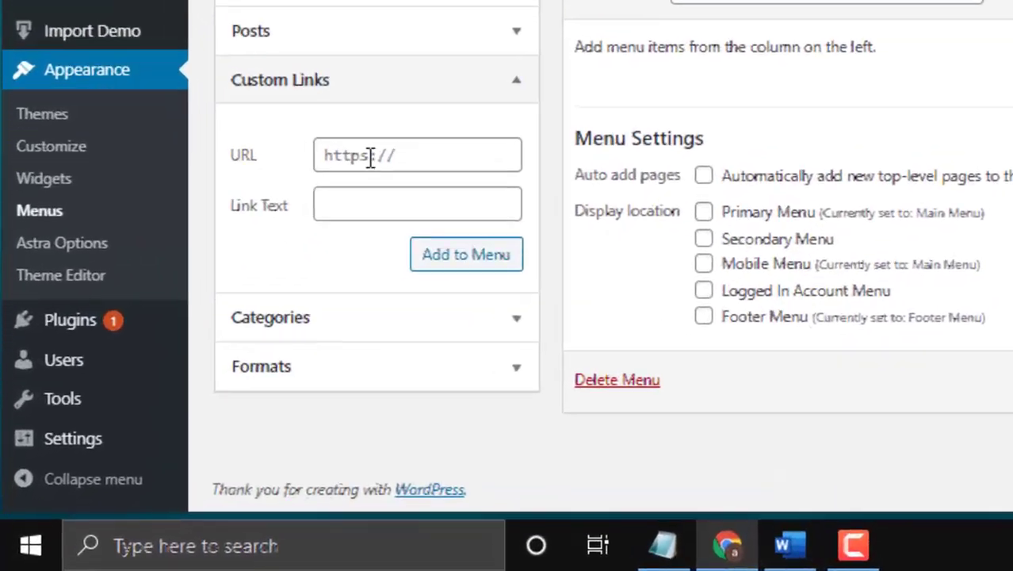
pyautogui.click(214, 333)
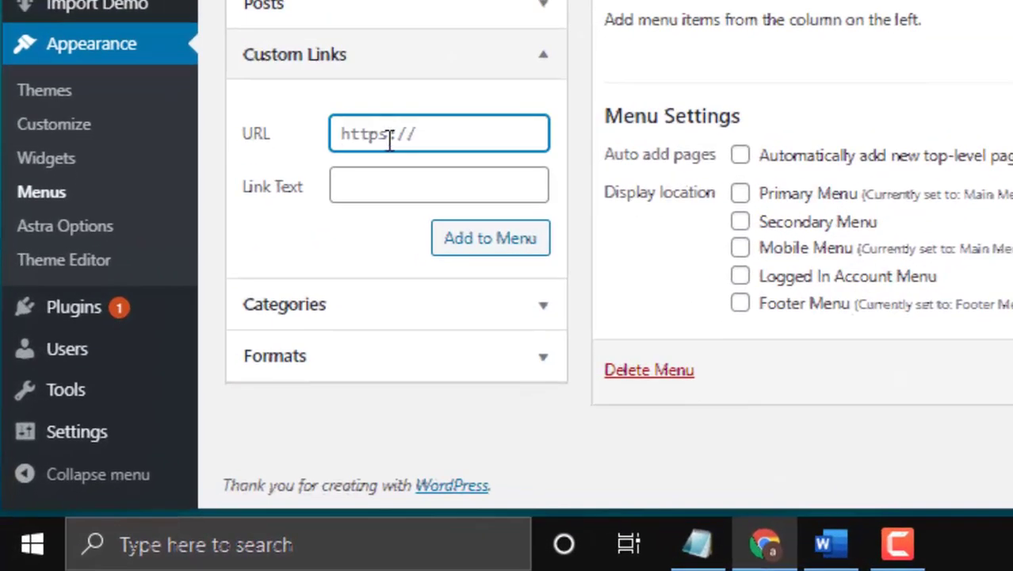
pyautogui.write('#')
pyautogui.click(410, 186)
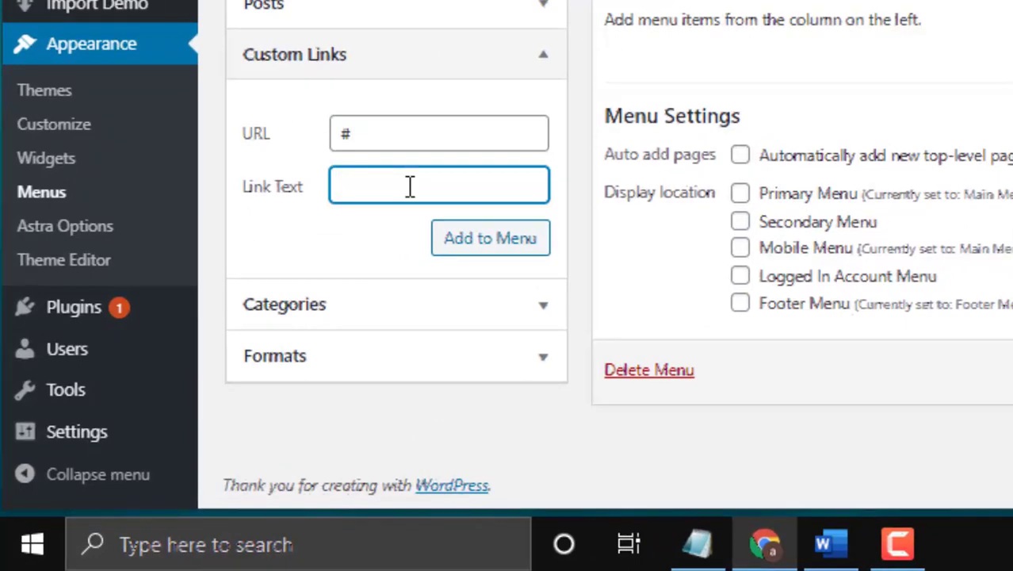
pyautogui.write('te')
pyautogui.press('BackSpace')
pyautogui.press('BackSpace')
pyautogui.write('TEn')
pyautogui.press('BackSpace')
pyautogui.write('TENTAN')
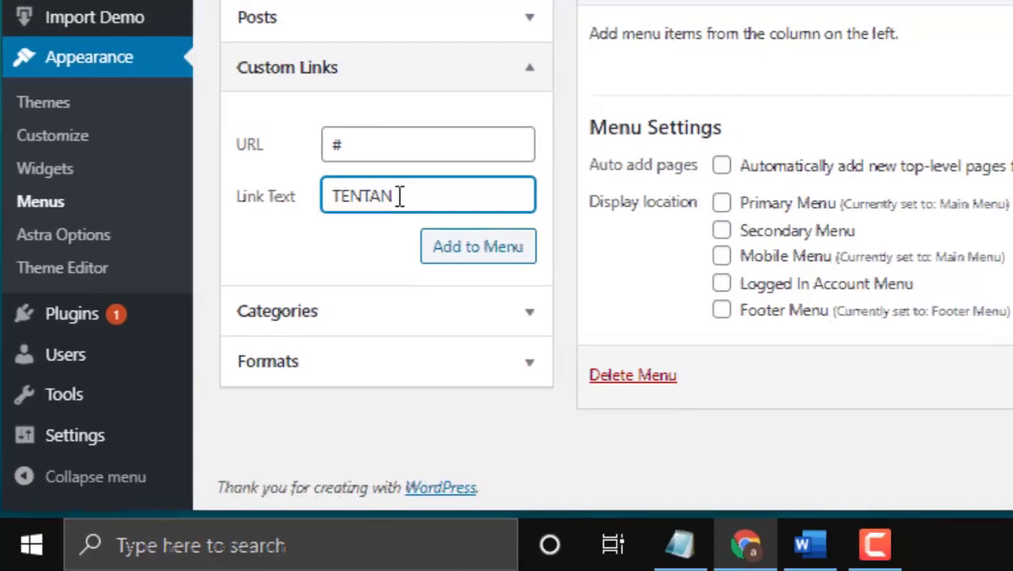
pyautogui.write('G KAMI')
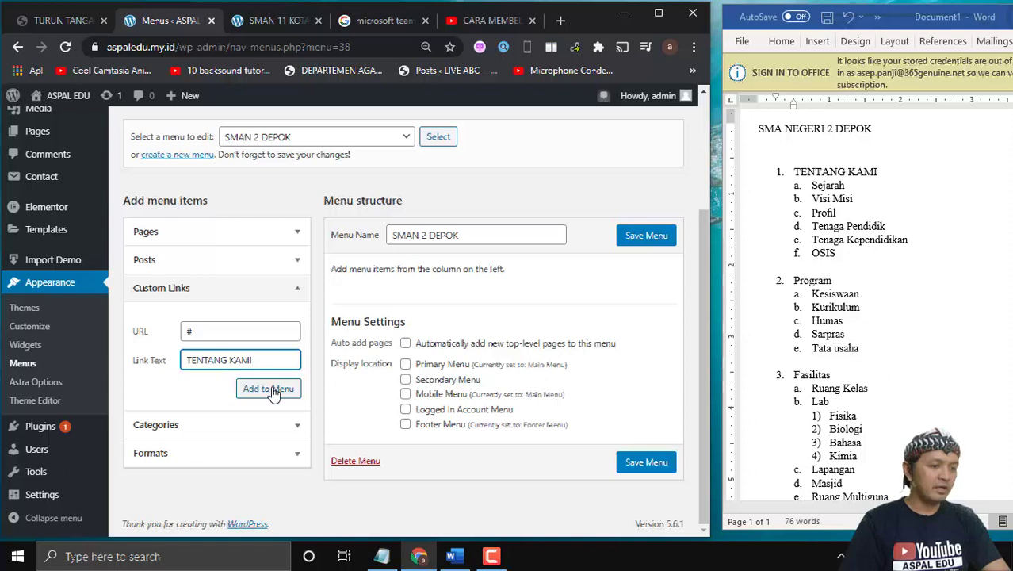
pyautogui.click(622, 236)
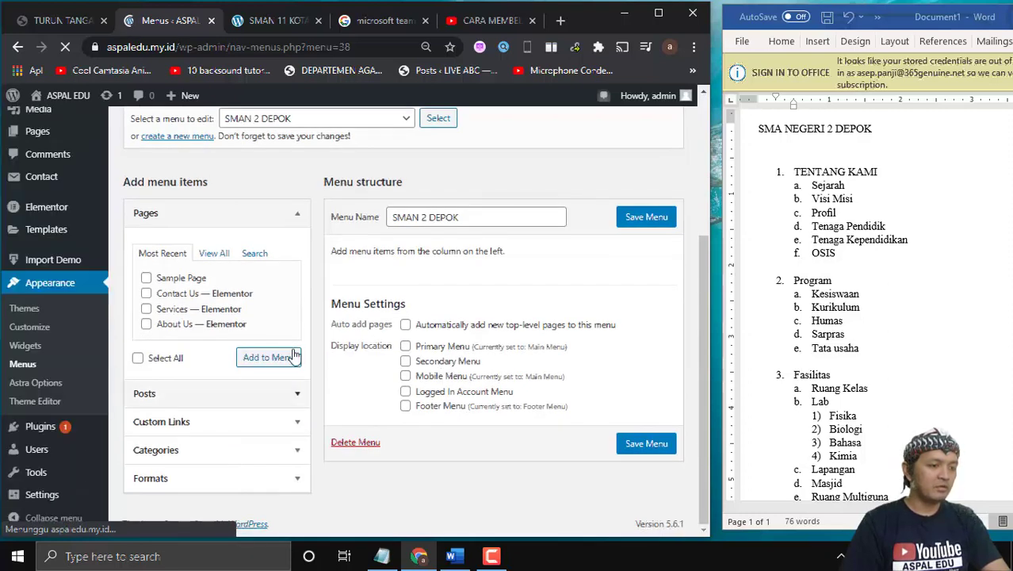
# Add a custom link with the text TENTANG KAMI and the URL # to the SMAN 2 DEPOK menu
pyautogui.click(221, 424)
pyautogui.click(232, 331)
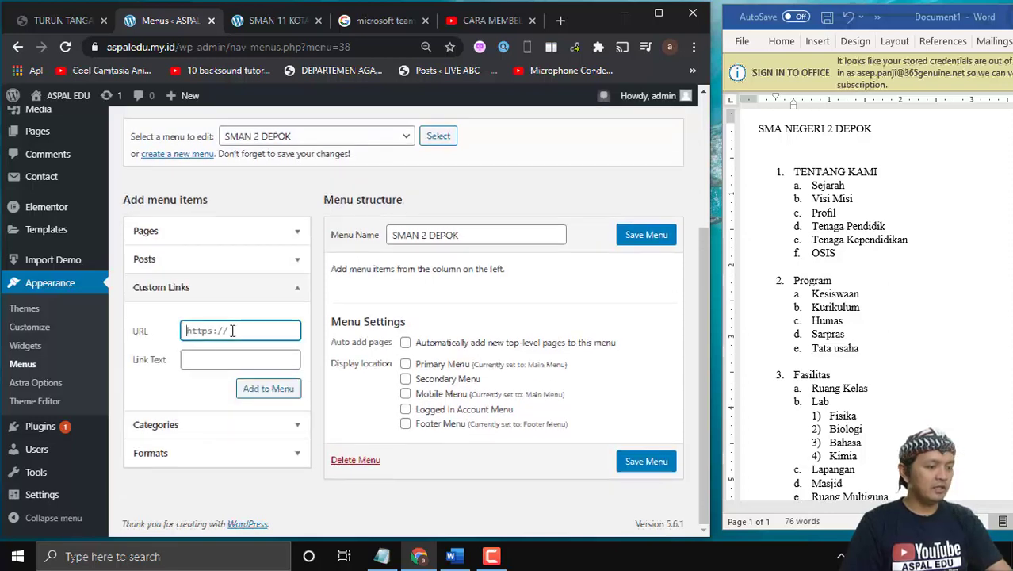
pyautogui.write('#')
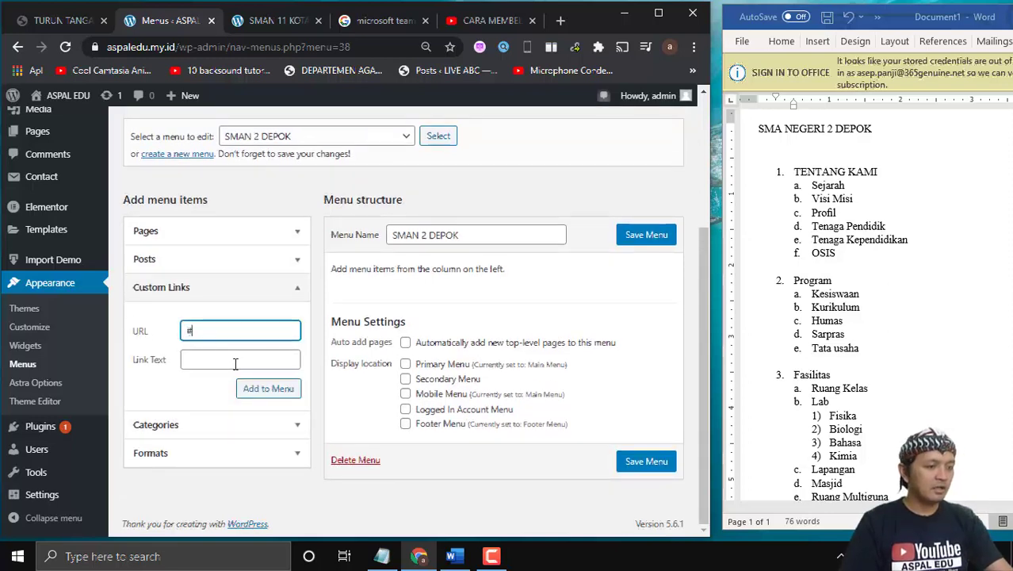
pyautogui.click(220, 361)
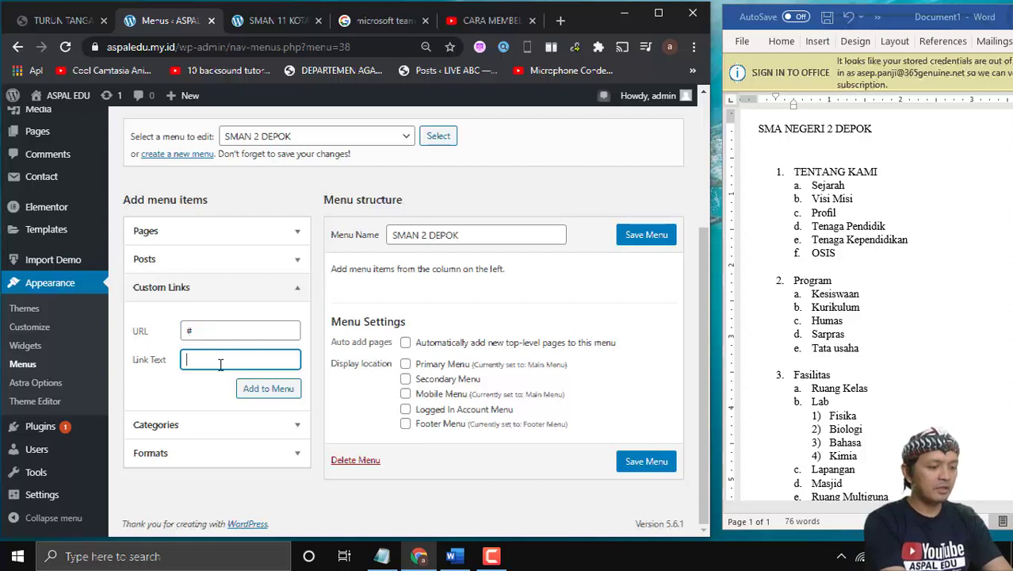
pyautogui.write('TENTAN')
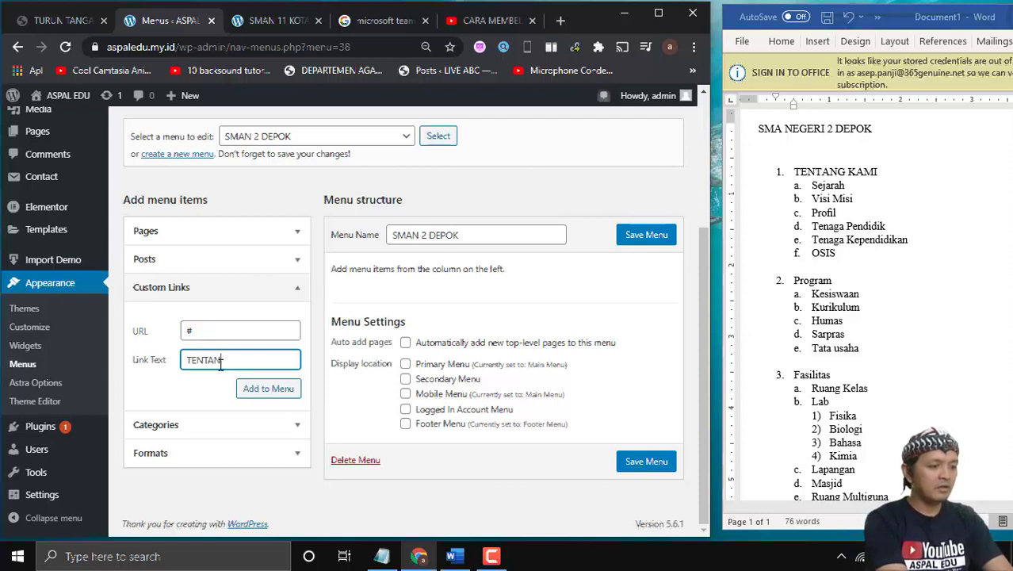
pyautogui.write('G KAMI')
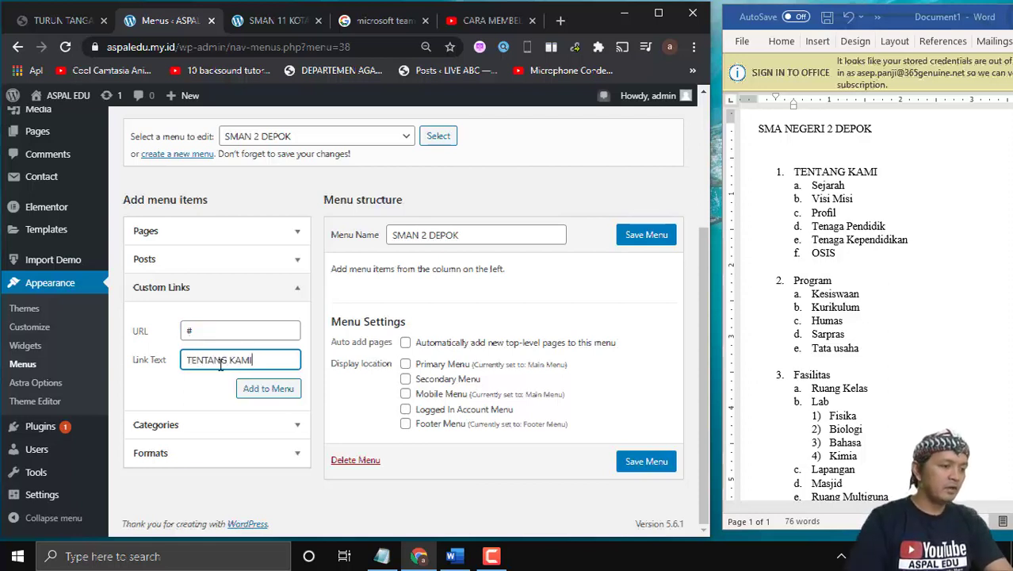
pyautogui.click(260, 388)
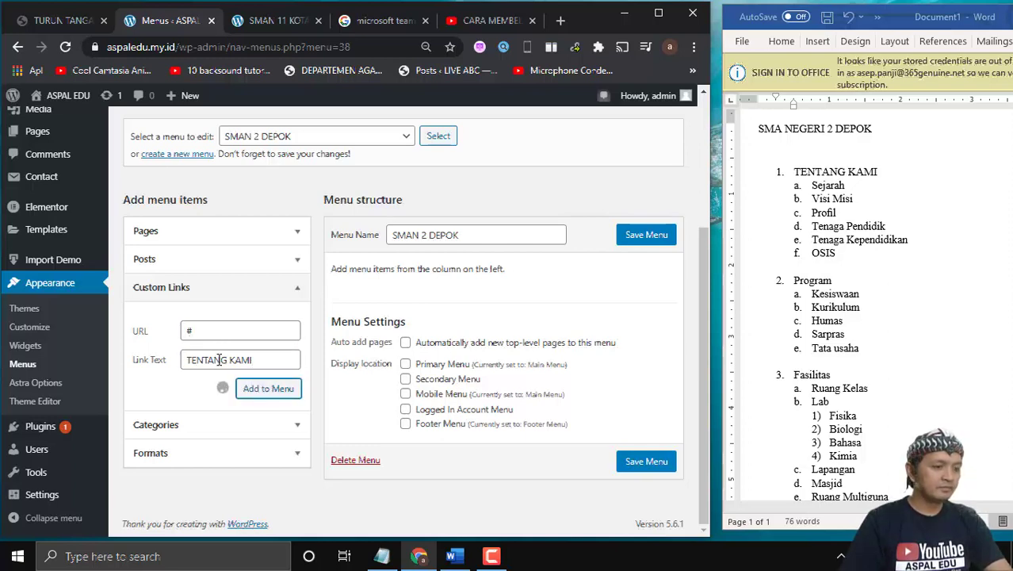
# Add a custom link with the text SEJARAH and the URL # to the menu
pyautogui.click(221, 359)
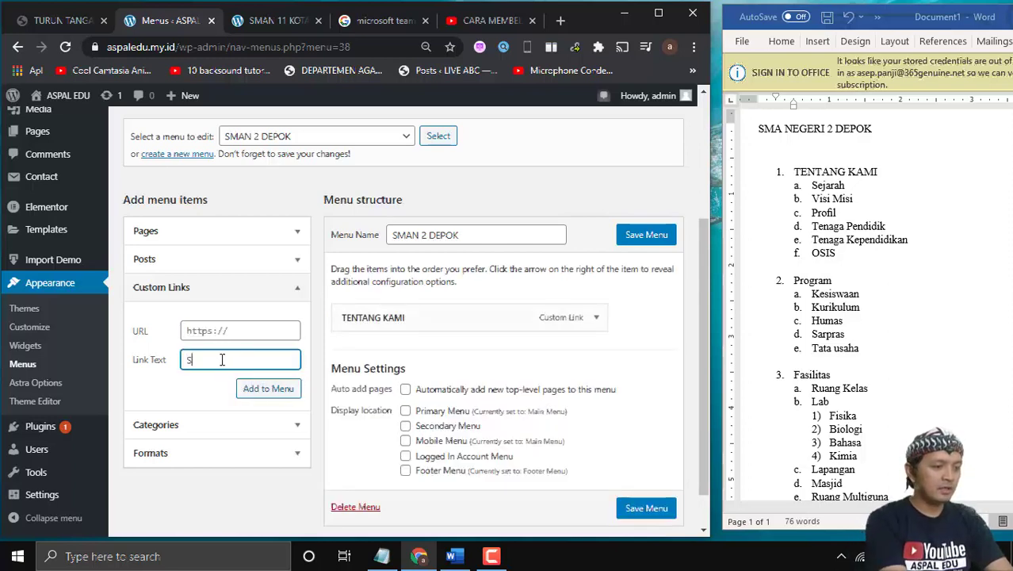
pyautogui.write('SEJARAH')
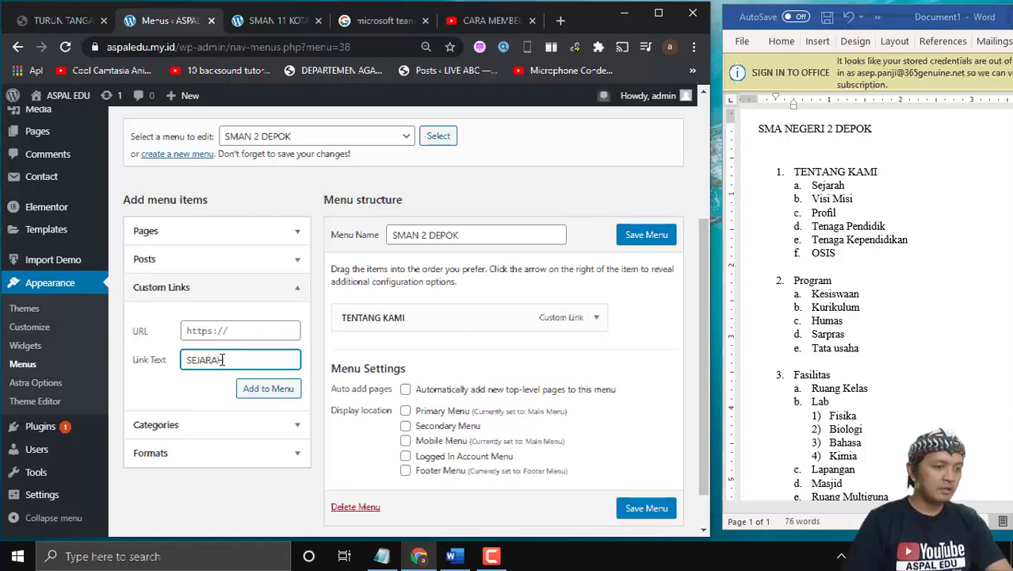
pyautogui.click(255, 387)
pyautogui.click(220, 331)
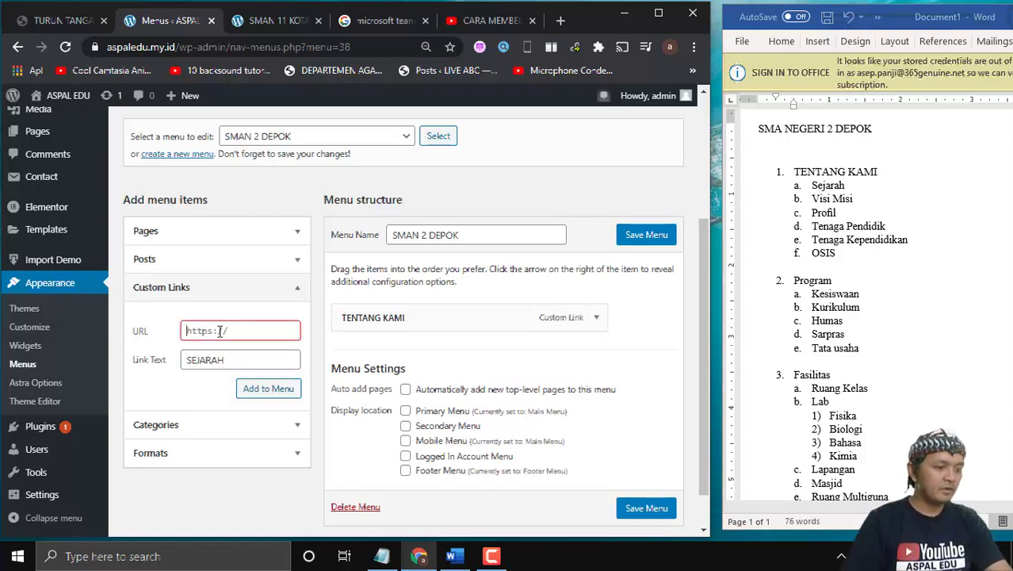
pyautogui.write('#')
pyautogui.click(253, 388)
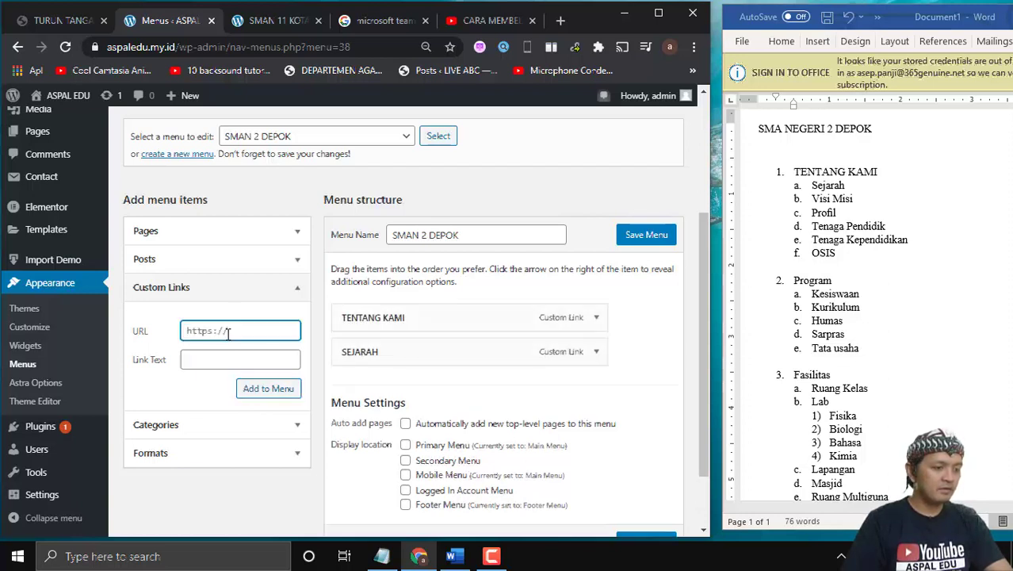
# Add a custom link with the text VISI MISI and the URL # to the menu
pyautogui.write('#')
pyautogui.click(213, 363)
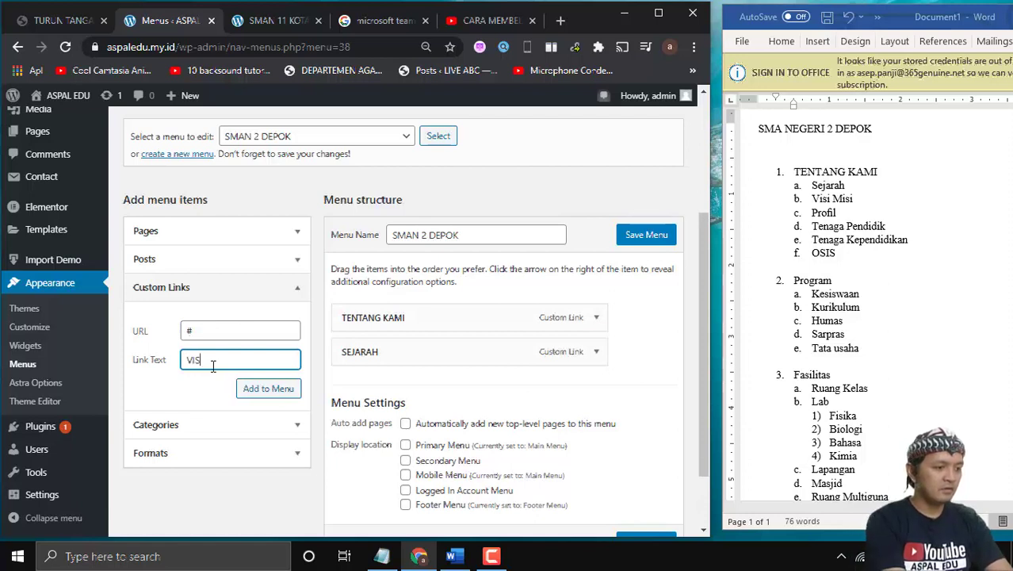
pyautogui.write('VISI MISI')
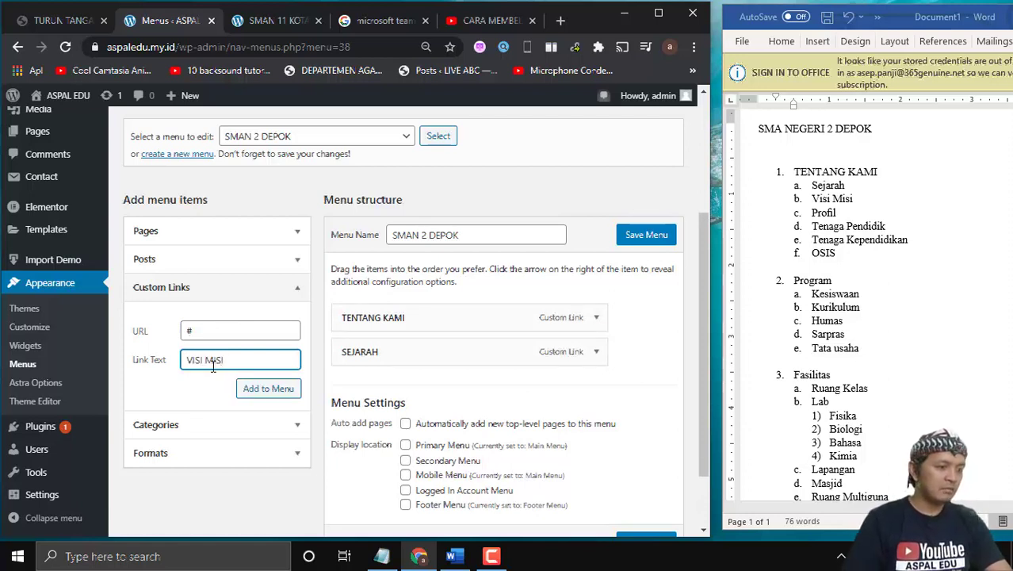
pyautogui.click(259, 388)
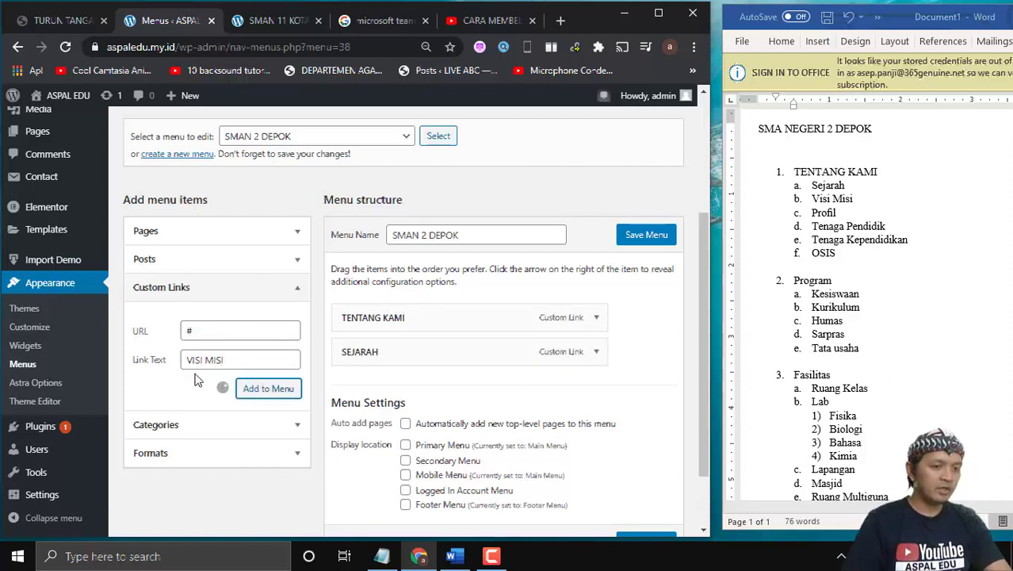
# Add a custom link with the text PROFIL and the URL # to the menu
pyautogui.click(219, 330)
pyautogui.write('#')
pyautogui.click(212, 360)
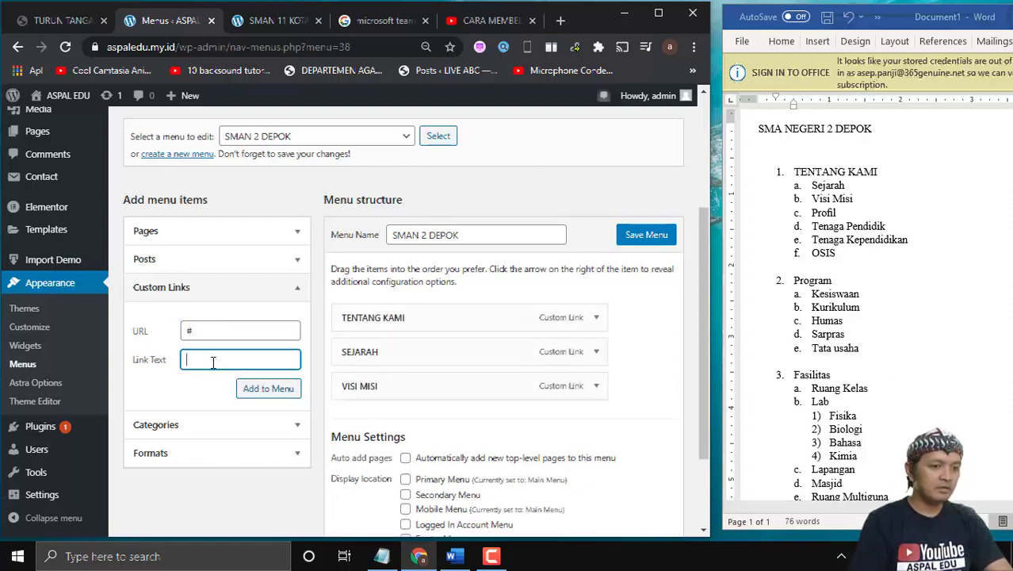
pyautogui.write('PROFI')
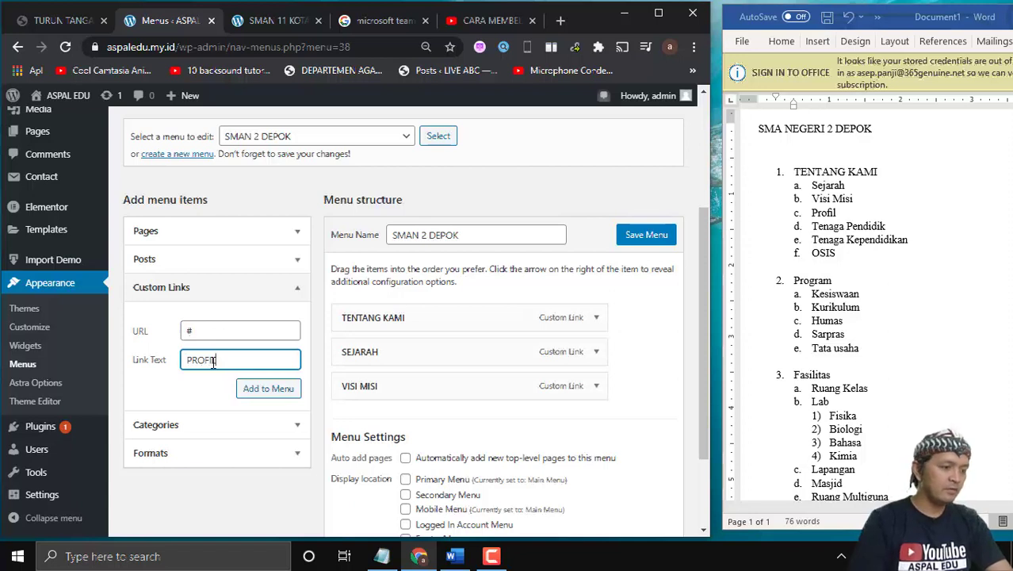
pyautogui.write('L')
pyautogui.press('Return')
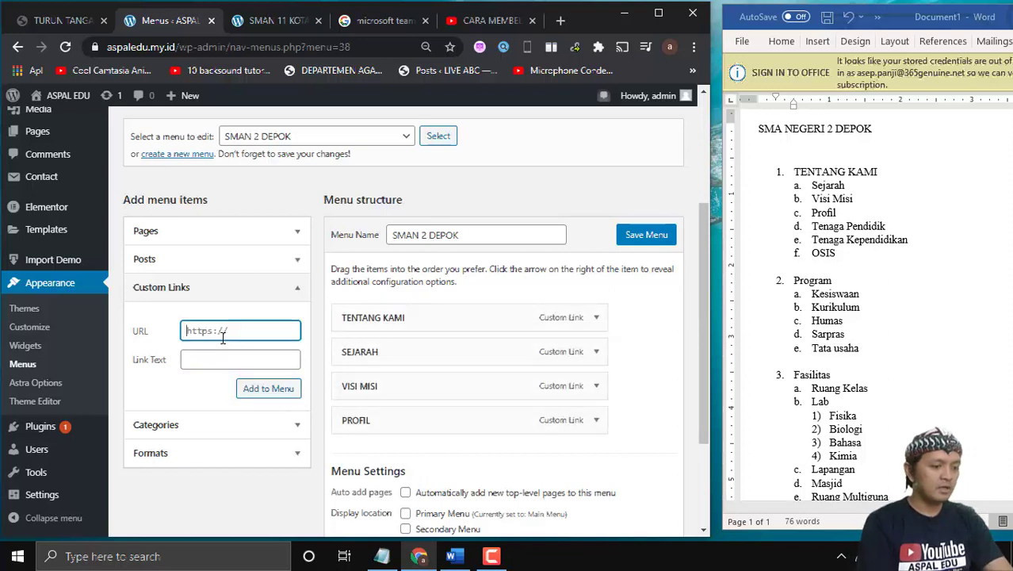
pyautogui.write('TENAGA P')
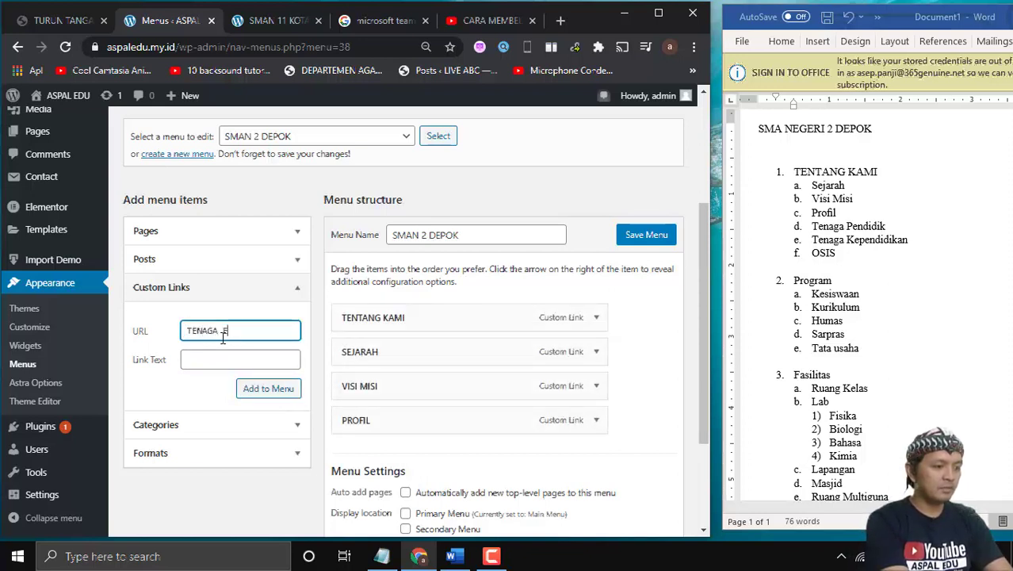
pyautogui.write('ENDI')
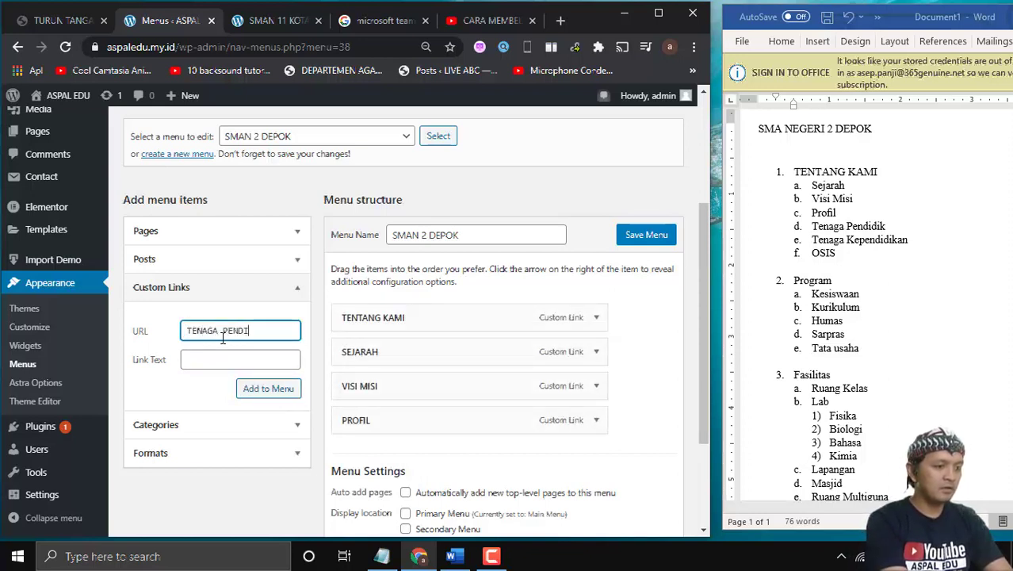
pyautogui.write('DIK')
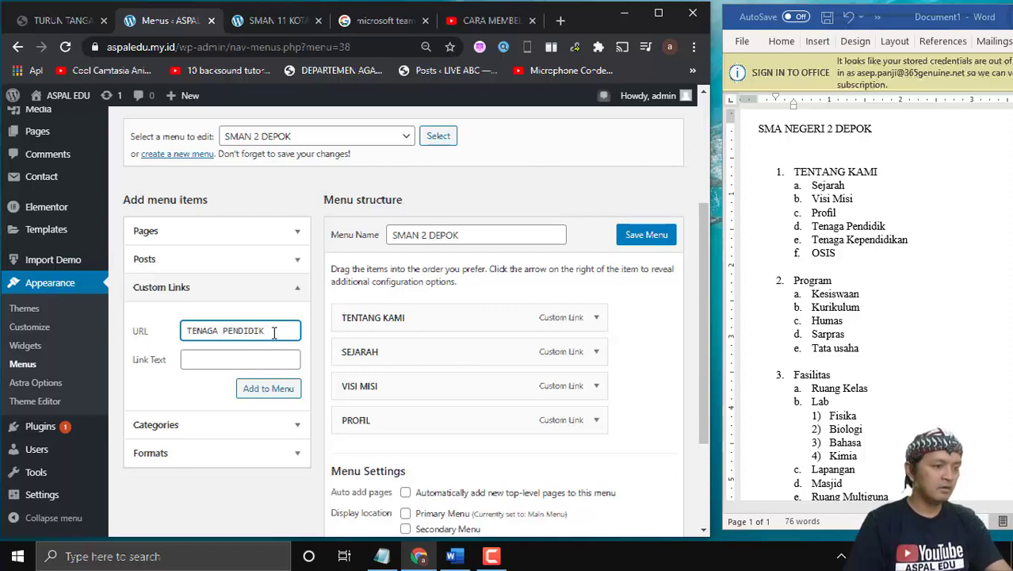
# Add a custom link with the text TENAGA PENDIDIK and the URL # to the menu
pyautogui.moveTo(273, 332); pyautogui.dragTo(148, 334)
pyautogui.write('#')
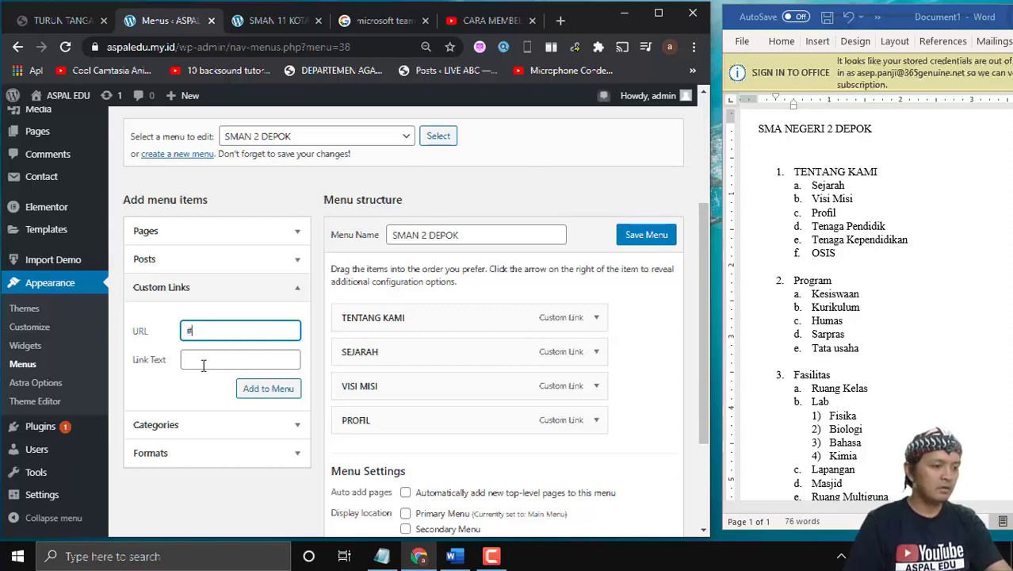
pyautogui.click(199, 361)
pyautogui.write('TENAGA ')
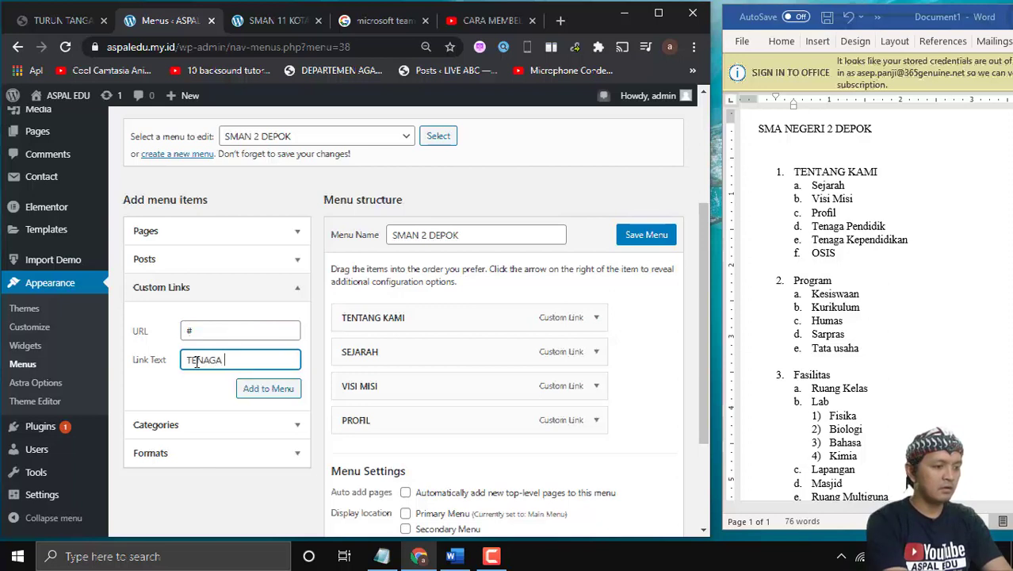
pyautogui.write('PENDIDIK')
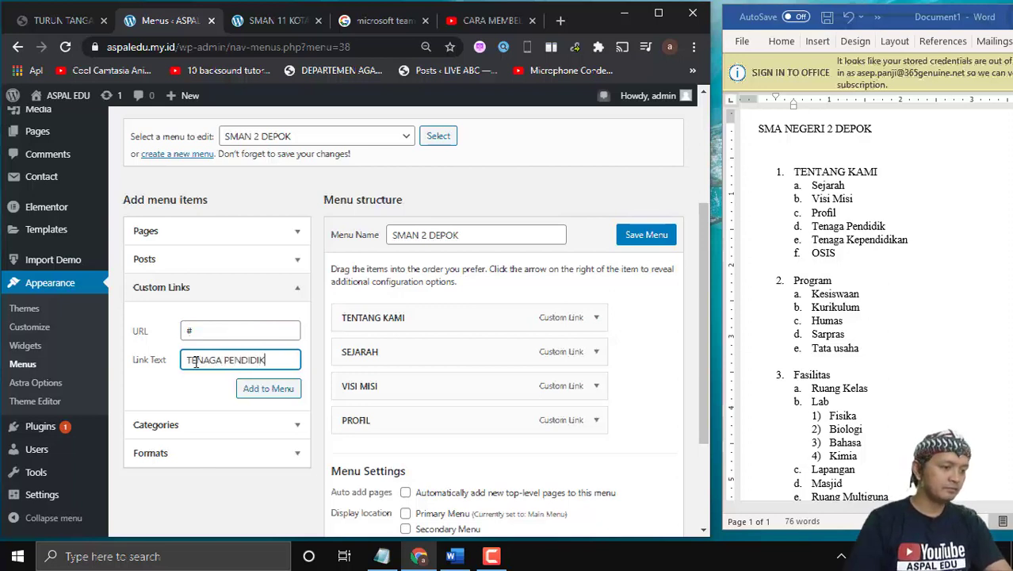
pyautogui.click(270, 395)
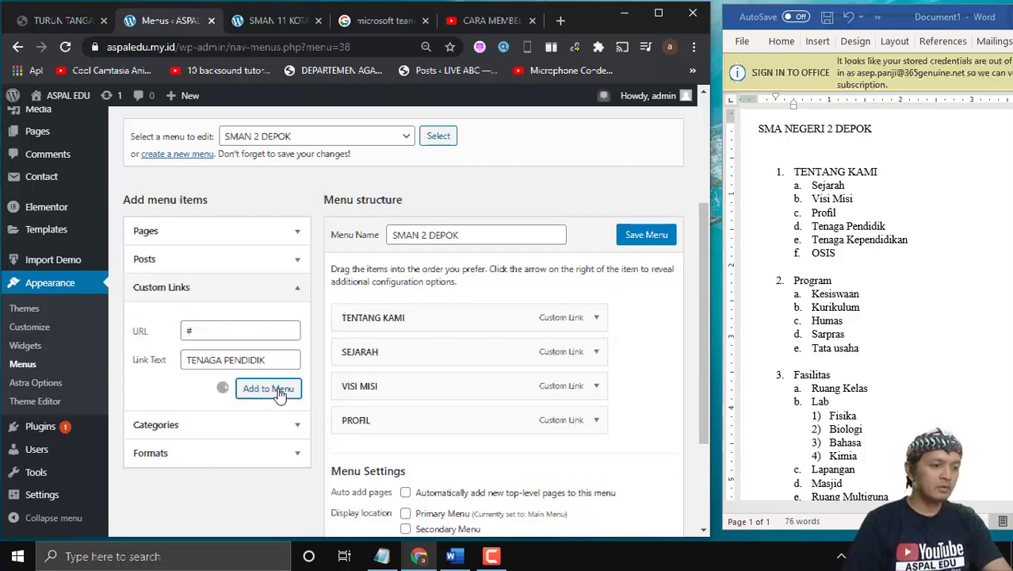
# Add a custom link with the text TENAGA KEPENDIDIKAN and the URL # to the menu
pyautogui.click(221, 333)
pyautogui.write('#')
pyautogui.click(220, 358)
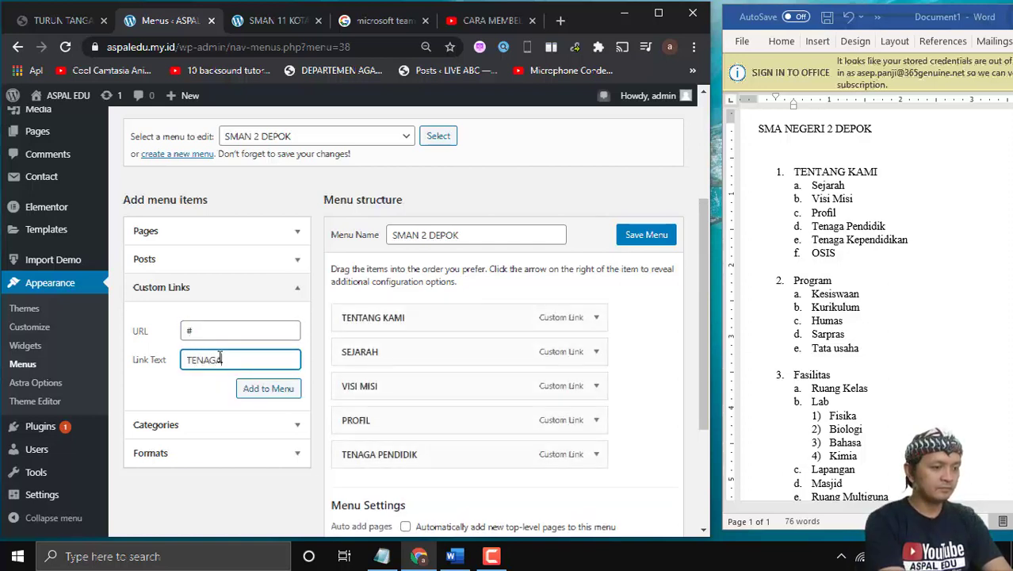
pyautogui.write('TENAGA KEPENDIDIKAN')
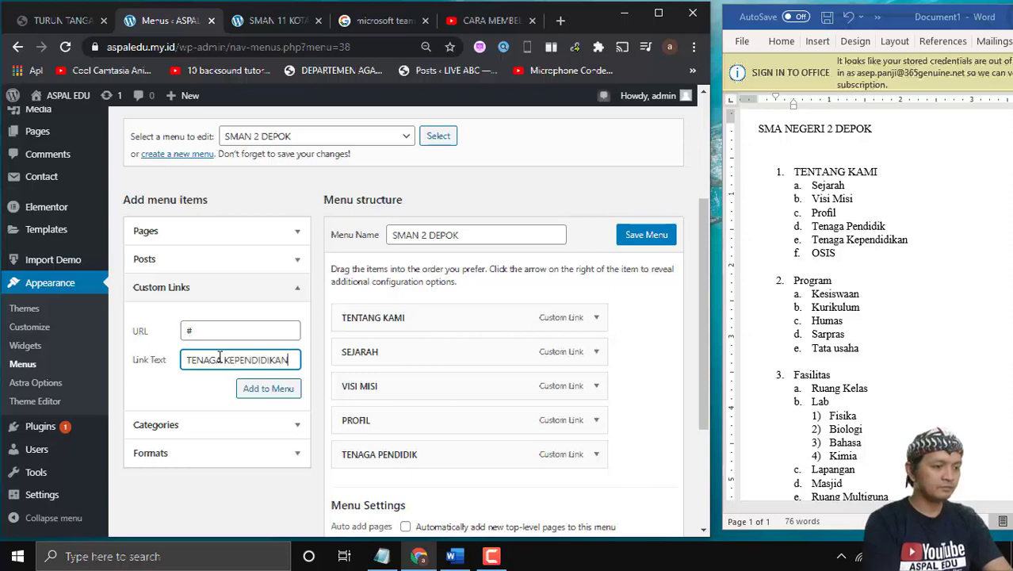
pyautogui.click(254, 397)
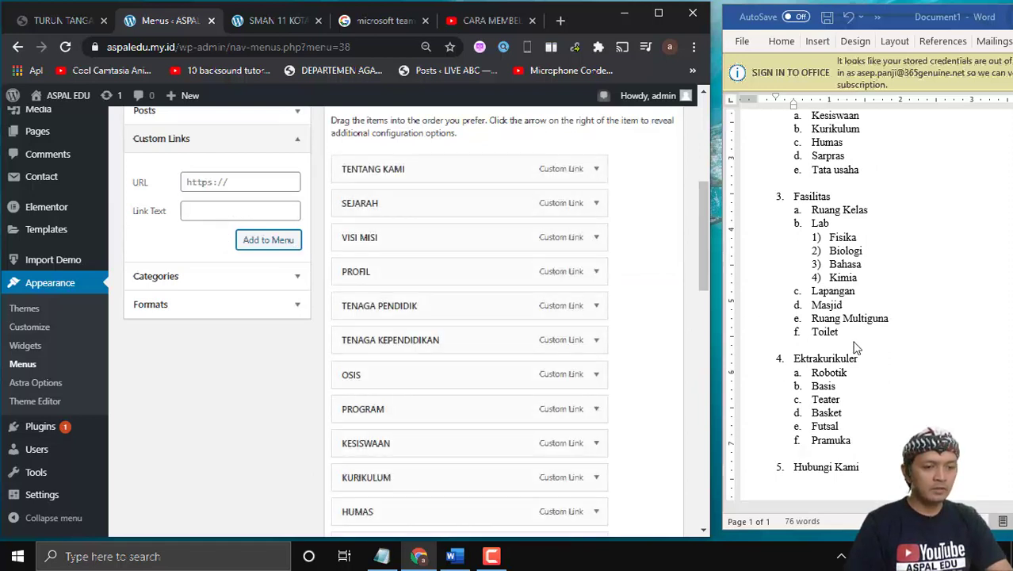
# Compare the added menu items with the numbered outline in the Word document
pyautogui.scroll(6, 808, 263)
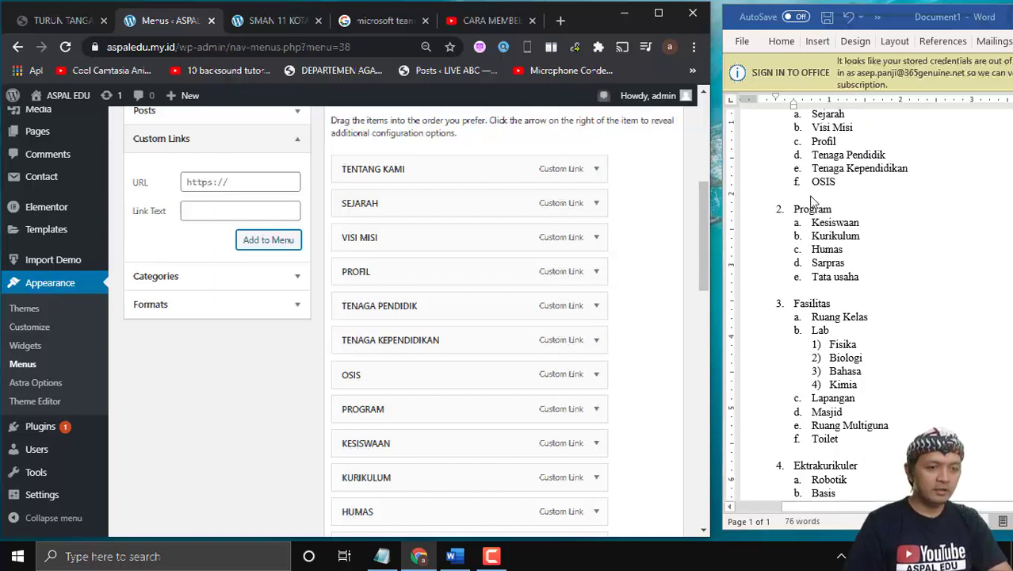
pyautogui.scroll(-3, 358, 252)
pyautogui.scroll(-4, 408, 267)
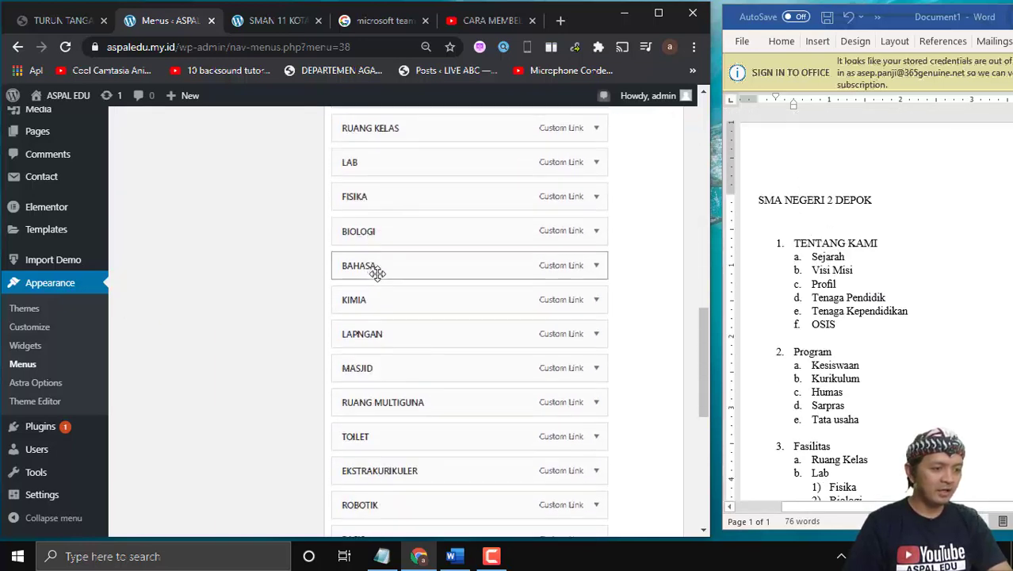
pyautogui.scroll(10, 409, 291)
pyautogui.scroll(-4, 430, 294)
pyautogui.scroll(3, 430, 293)
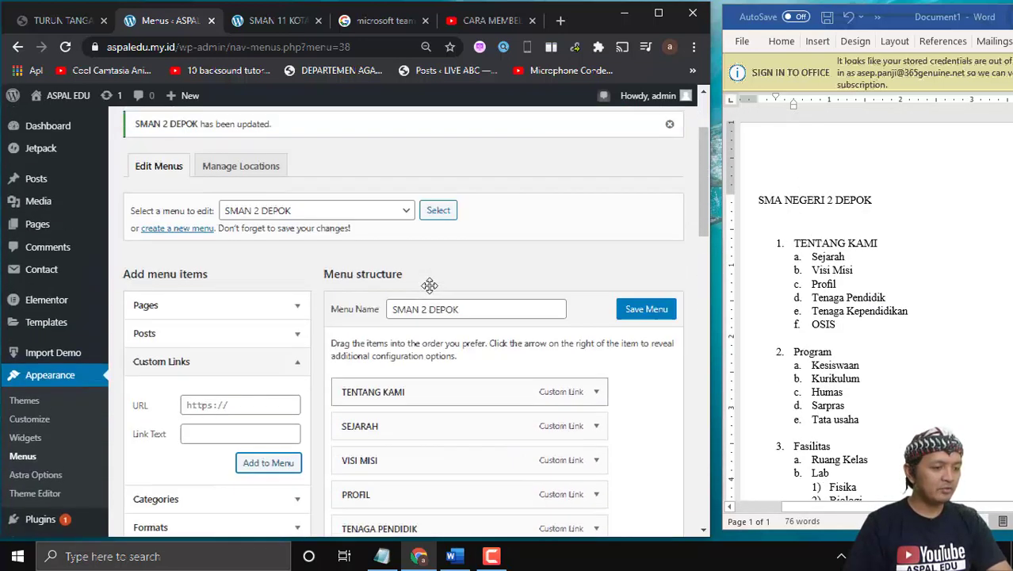
# Nest SEJARAH, VISI MISI, PROFIL, TENAGA PENDIDIK, TENAGA KEPENDIDIKAN and OSIS as sub-items of TENTANG KAMI
pyautogui.scroll(-2, 429, 223)
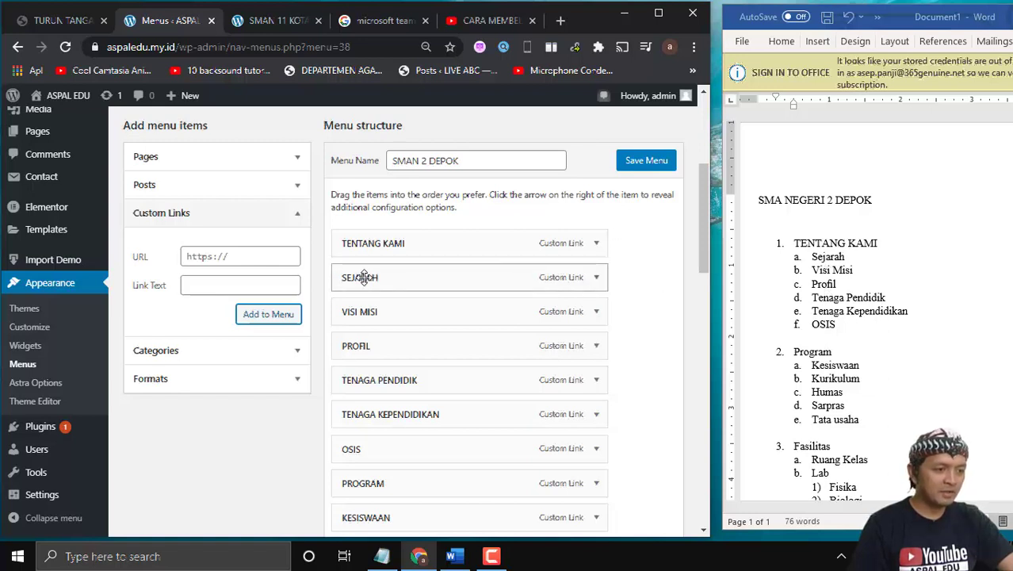
pyautogui.moveTo(357, 278); pyautogui.dragTo(394, 309)
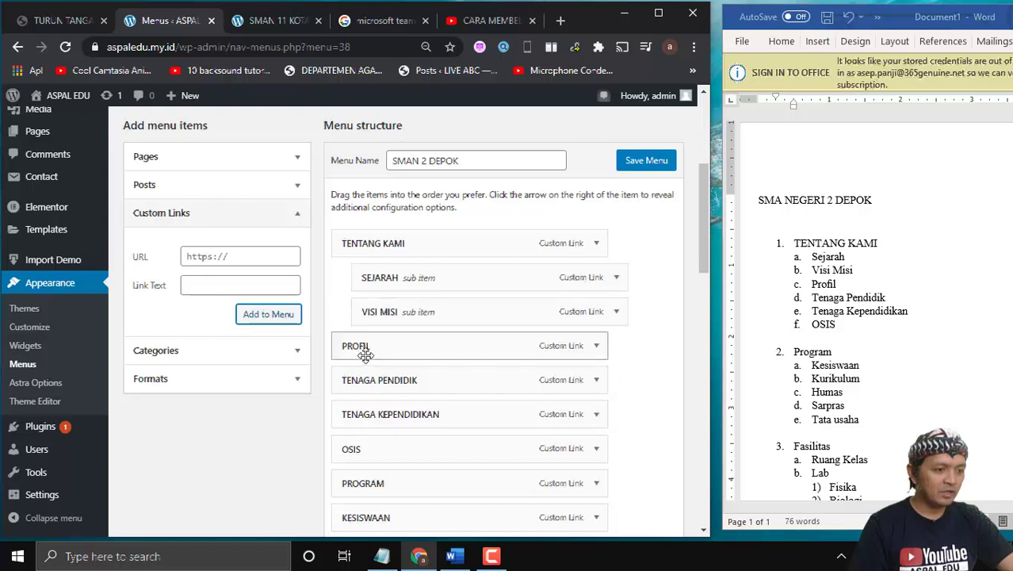
pyautogui.moveTo(361, 350); pyautogui.dragTo(386, 346)
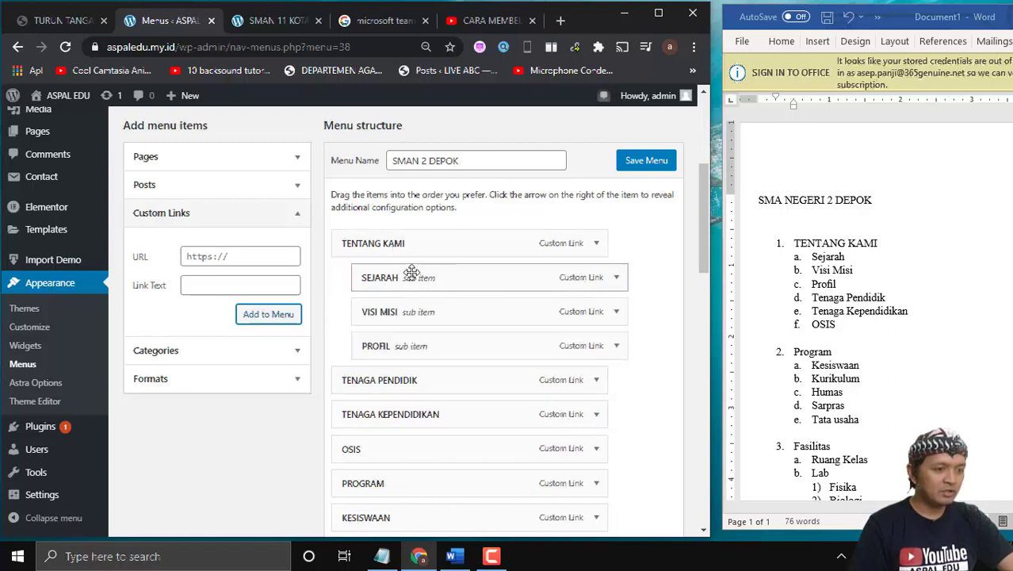
pyautogui.scroll(-1, 396, 373)
pyautogui.scroll(-2, 396, 375)
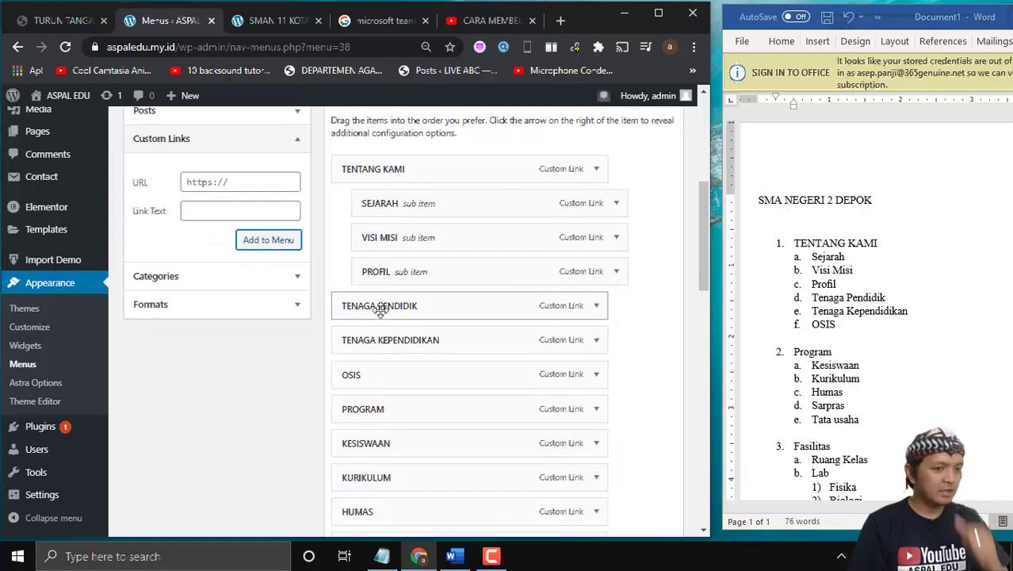
pyautogui.moveTo(377, 307); pyautogui.dragTo(403, 341)
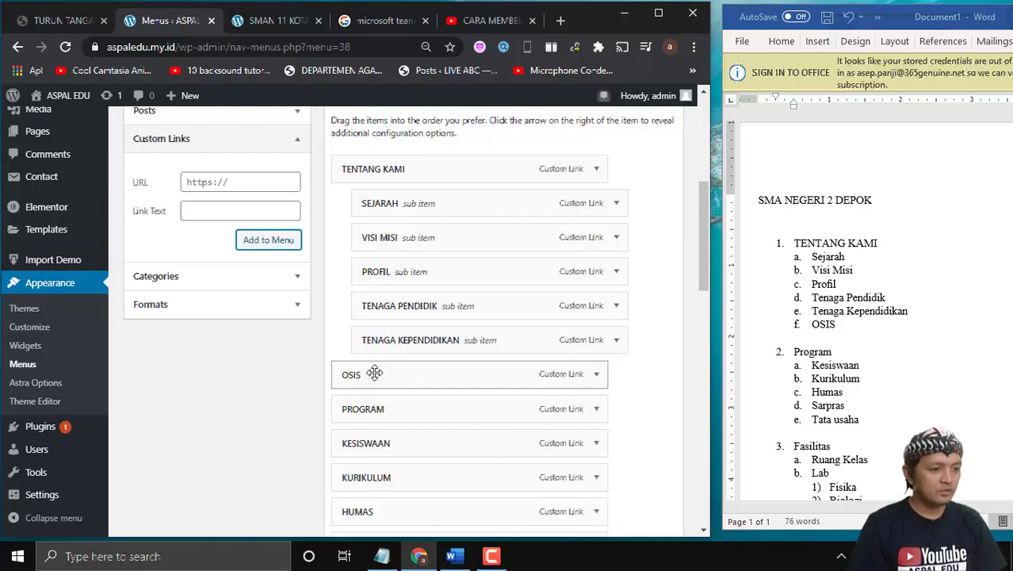
pyautogui.moveTo(374, 374); pyautogui.dragTo(386, 372)
# Nest KESISWAAN, KURIKULUM, HUMAS, SARPRAS and TATA USAHA as sub-items of PROGRAM
pyautogui.scroll(-1, 388, 366)
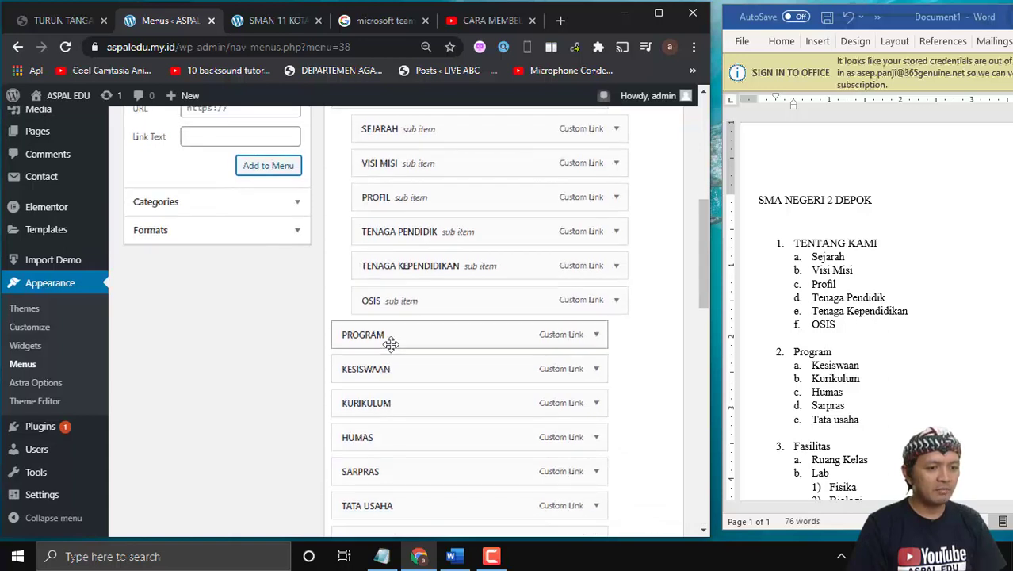
pyautogui.scroll(-2, 389, 348)
pyautogui.moveTo(371, 296); pyautogui.dragTo(393, 327)
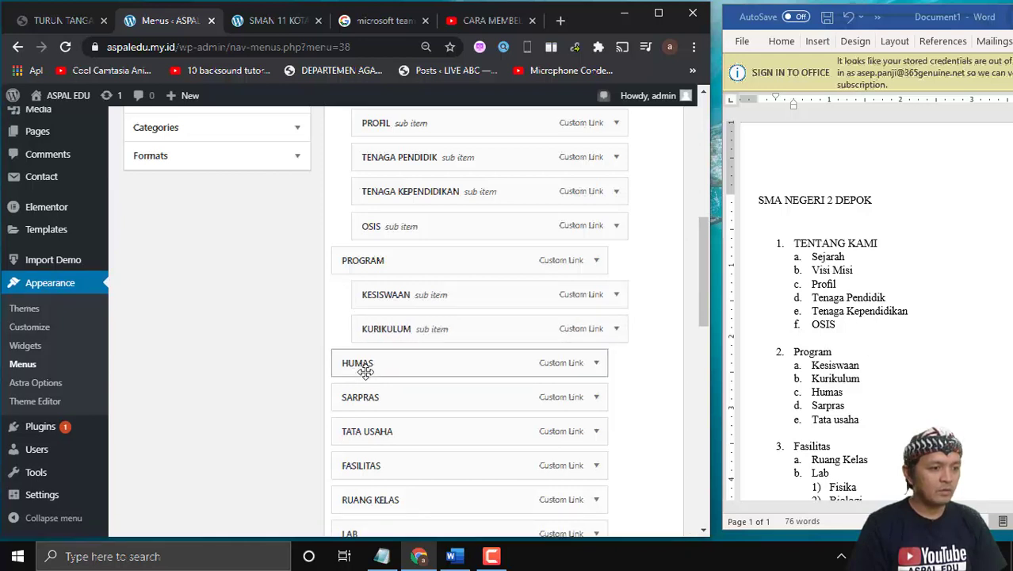
pyautogui.moveTo(365, 371); pyautogui.dragTo(391, 402)
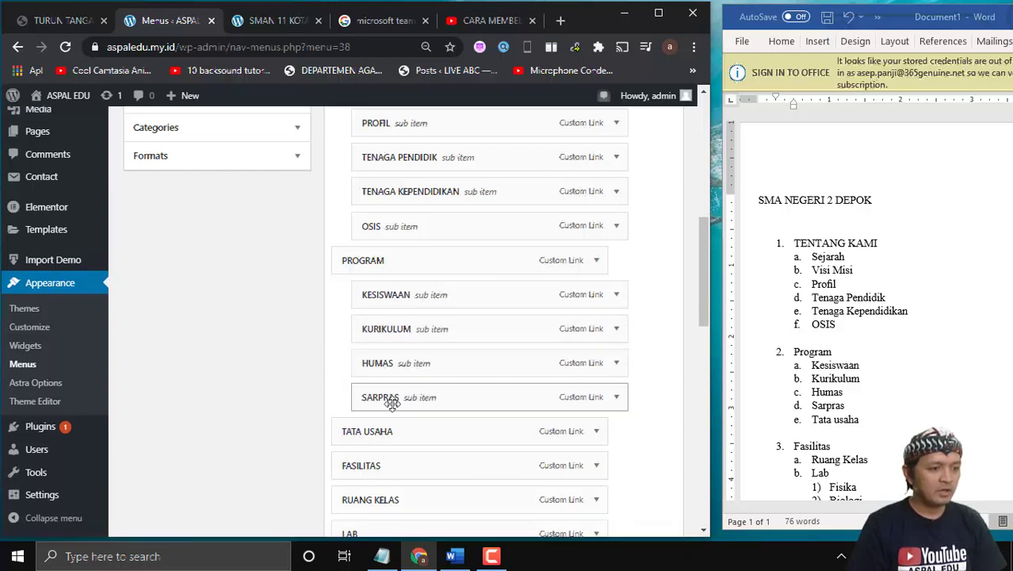
pyautogui.moveTo(341, 430); pyautogui.dragTo(392, 432)
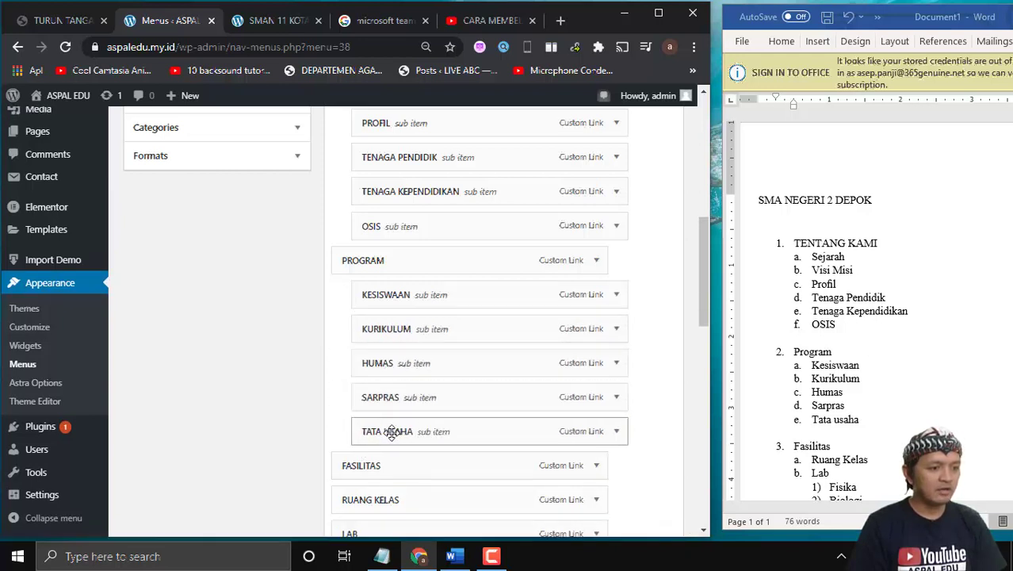
# Nest RUANG KELAS and LAB as sub-items of FASILITAS
pyautogui.scroll(-2, 384, 425)
pyautogui.moveTo(376, 355); pyautogui.dragTo(393, 357)
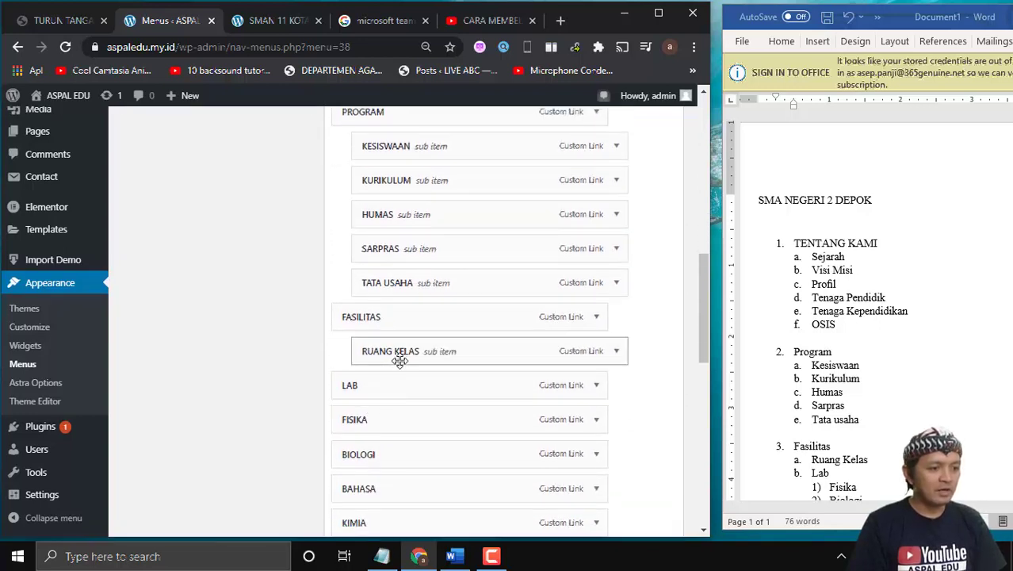
pyautogui.moveTo(367, 386); pyautogui.dragTo(394, 388)
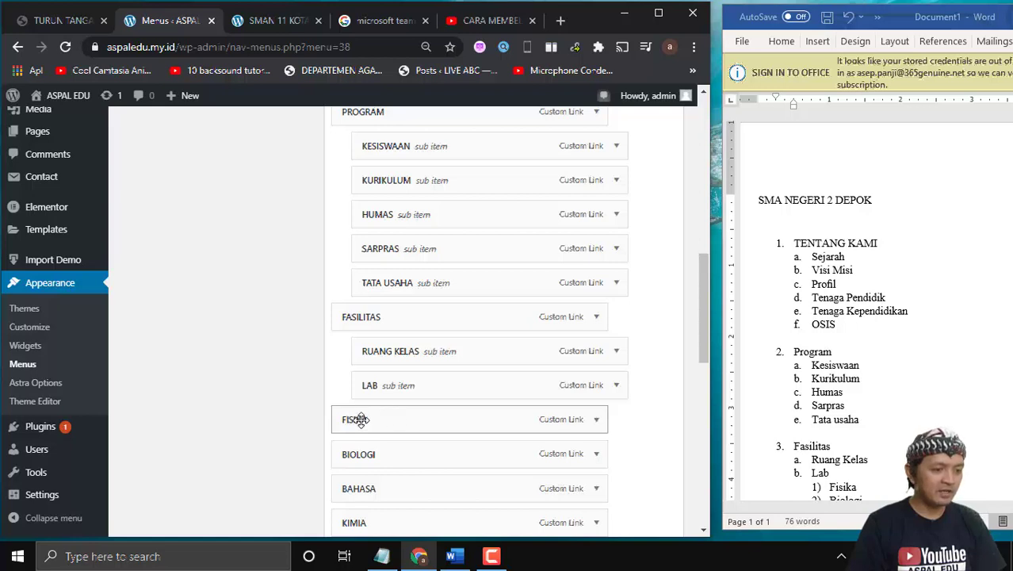
# Nest FISIKA, BIOLOGI, BAHASA and KIMIA one level deeper as sub-items of LAB
pyautogui.moveTo(360, 420); pyautogui.dragTo(400, 422)
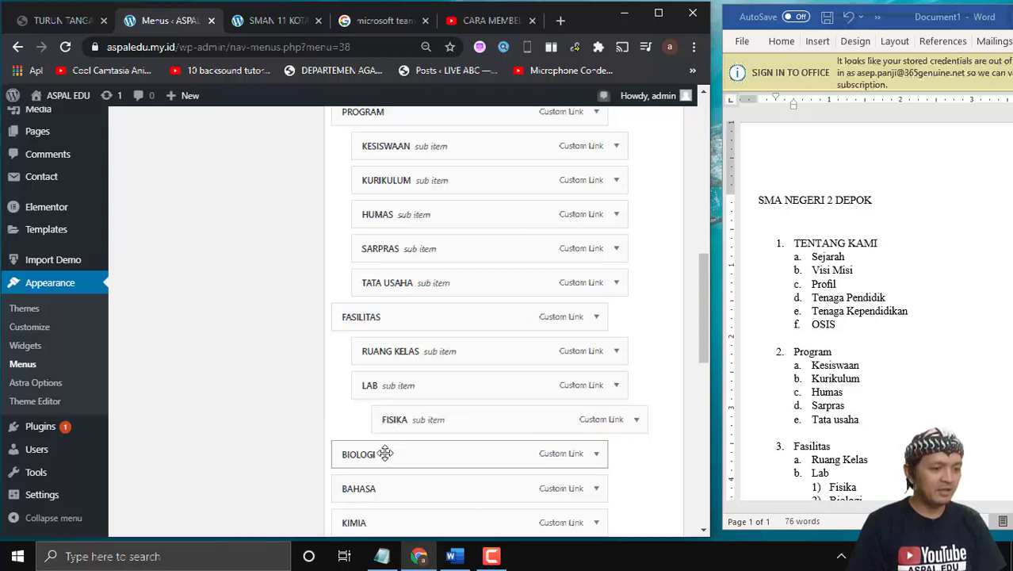
pyautogui.scroll(-1, 386, 453)
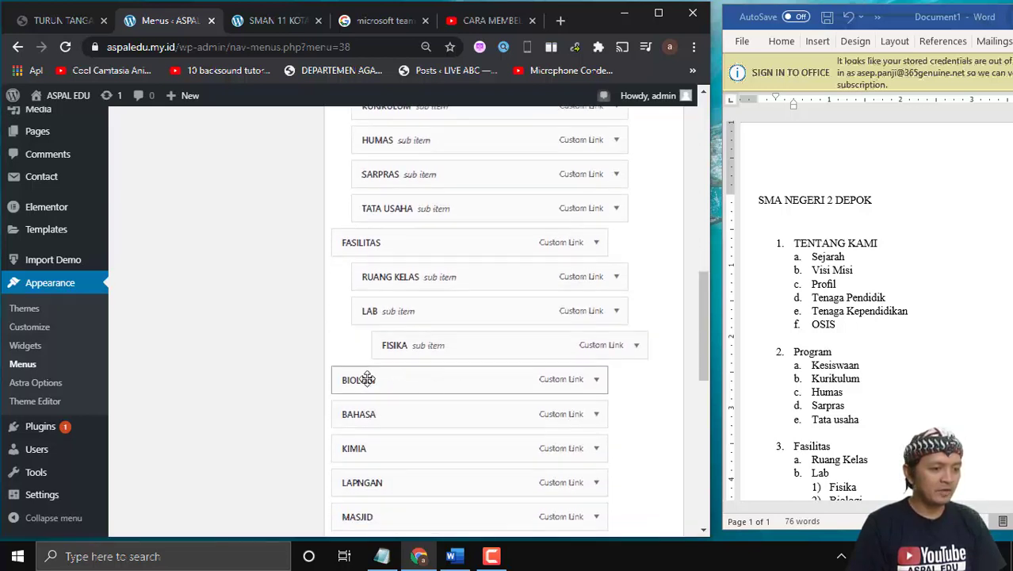
pyautogui.moveTo(366, 379); pyautogui.dragTo(412, 380)
pyautogui.moveTo(373, 414); pyautogui.dragTo(413, 417)
pyautogui.scroll(-1, 363, 426)
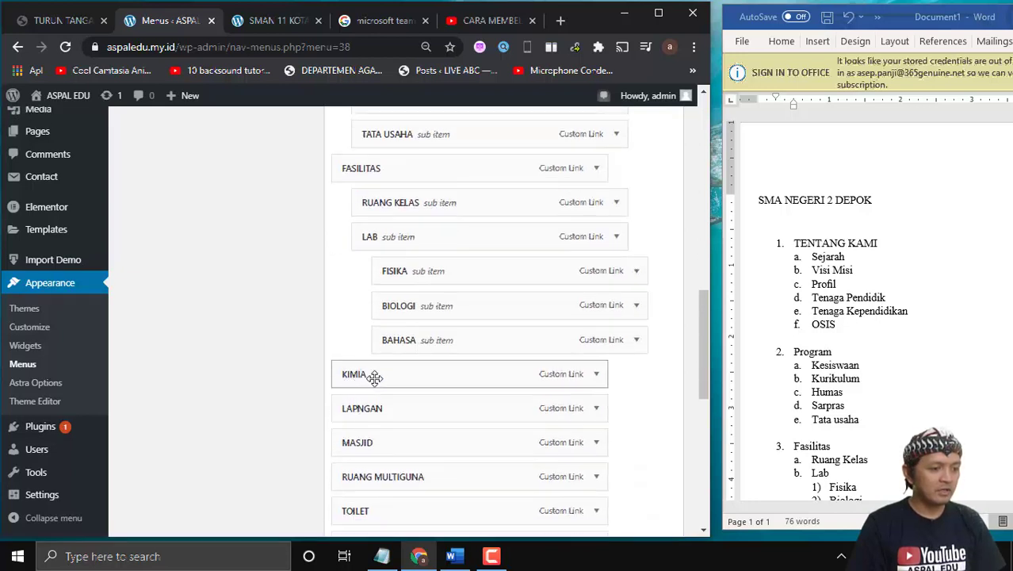
pyautogui.moveTo(374, 378); pyautogui.dragTo(397, 377)
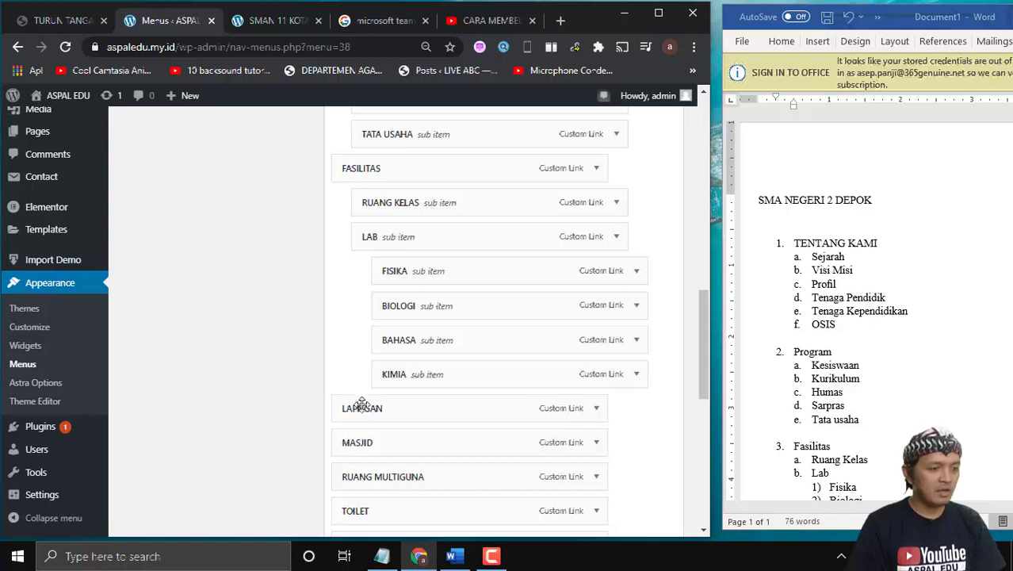
# Nest LAPNGAN, MASJID, RUANG MULTIGUNA and TOILET as sub-items of FASILITAS, at the same level as LAB
pyautogui.moveTo(362, 405); pyautogui.dragTo(381, 407)
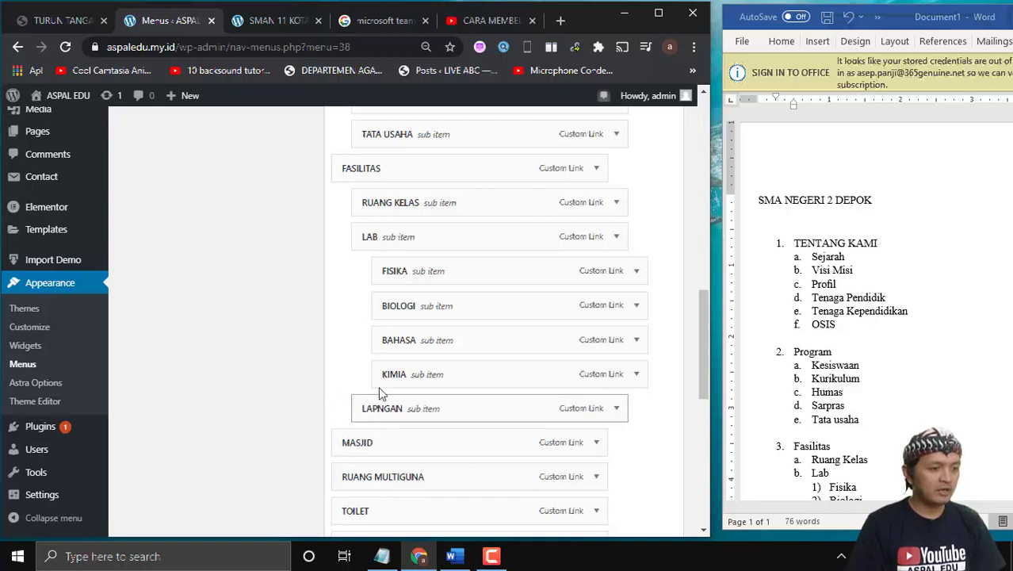
pyautogui.scroll(-1, 366, 356)
pyautogui.moveTo(355, 367); pyautogui.dragTo(397, 369)
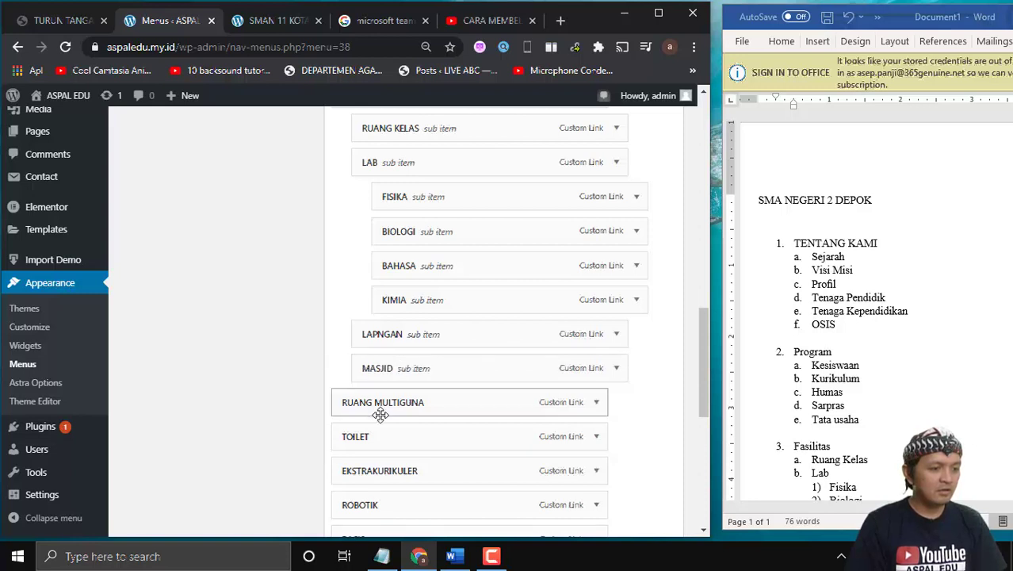
pyautogui.moveTo(381, 411)
pyautogui.mouseDown()
pyautogui.moveTo(398, 410)
pyautogui.moveTo(392, 400)
pyautogui.moveTo(422, 402)
pyautogui.moveTo(414, 431)
pyautogui.moveTo(468, 434)
pyautogui.moveTo(392, 429)
pyautogui.moveTo(398, 398)
pyautogui.moveTo(372, 406)
pyautogui.mouseUp()
pyautogui.scroll(-1, 373, 407)
# Nest ROBOTIK, BASIS, TEATER, BASKET, FUTSAL and PRAMUKA as sub-items of EKSTRAKURIKULER
pyautogui.scroll(-1, 379, 434)
pyautogui.moveTo(348, 356); pyautogui.dragTo(400, 385)
pyautogui.moveTo(384, 418); pyautogui.dragTo(403, 420)
pyautogui.moveTo(387, 460); pyautogui.dragTo(400, 420)
pyautogui.scroll(-1, 380, 421)
pyautogui.scroll(-1, 389, 418)
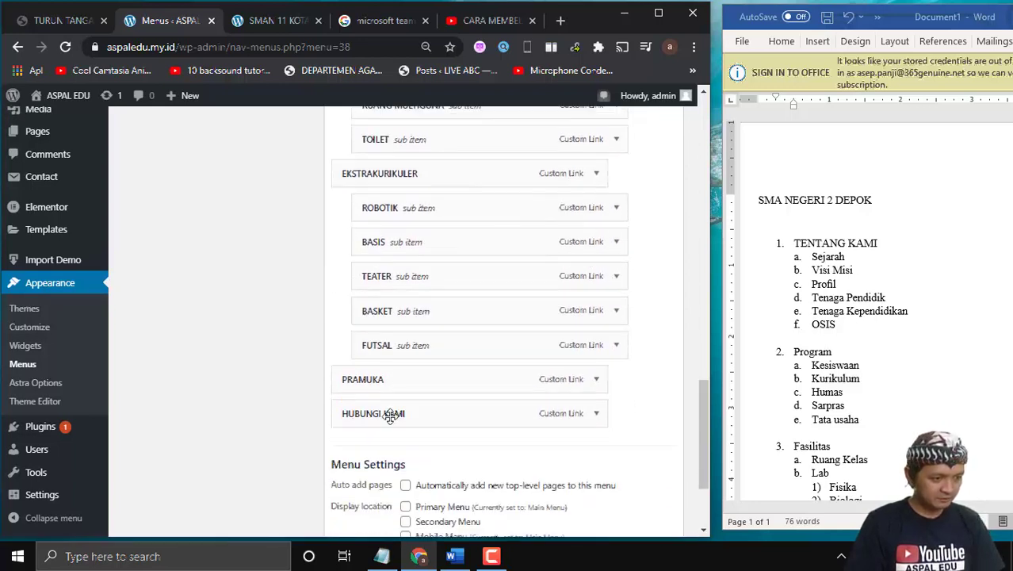
pyautogui.moveTo(384, 378); pyautogui.dragTo(406, 390)
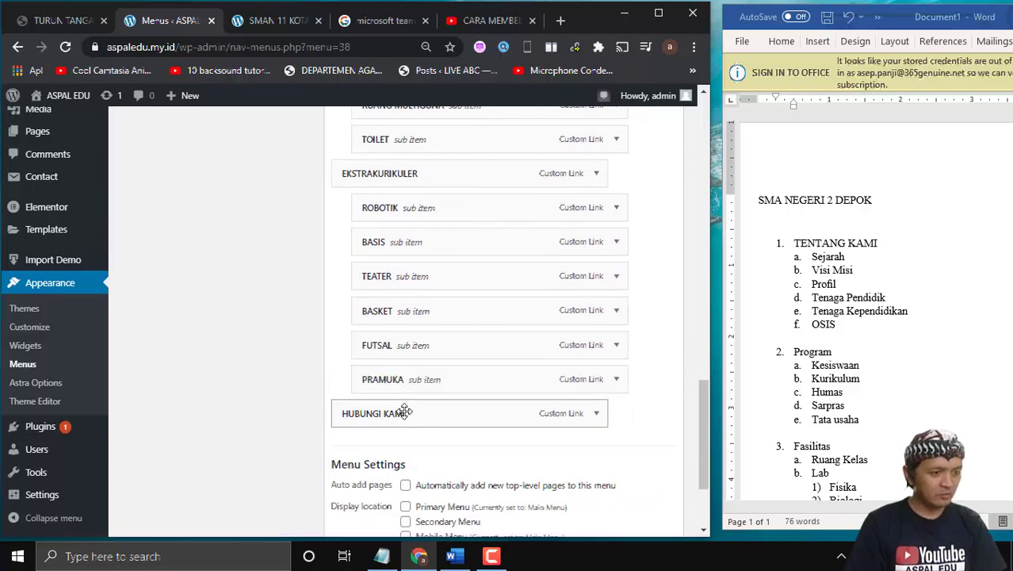
# Review the whole nested menu structure from TENTANG KAMI down to HUBUNGI KAMI and the menu settings
pyautogui.scroll(-2, 404, 412)
pyautogui.scroll(15, 402, 413)
pyautogui.scroll(-2, 427, 392)
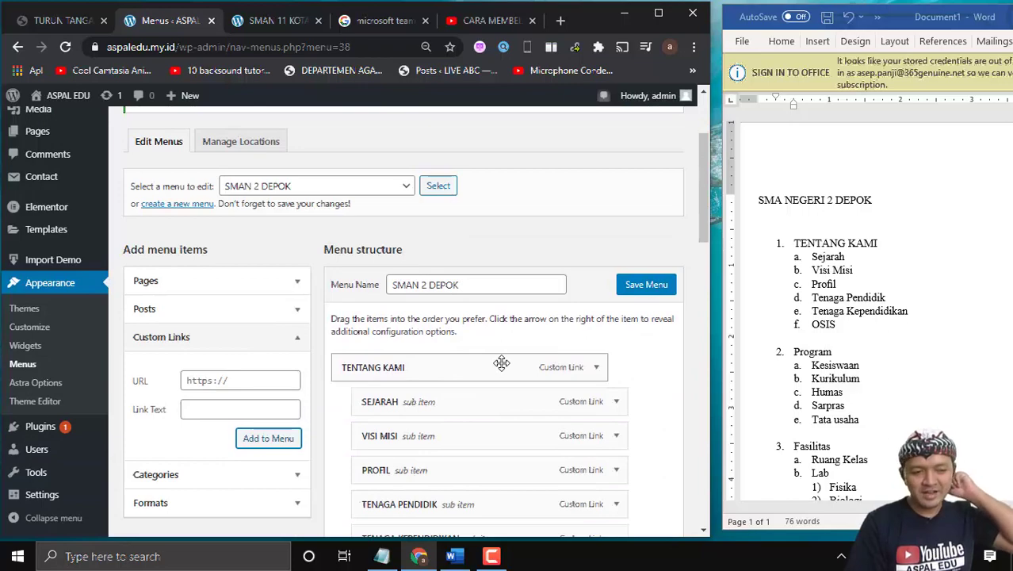
pyautogui.scroll(-10, 501, 363)
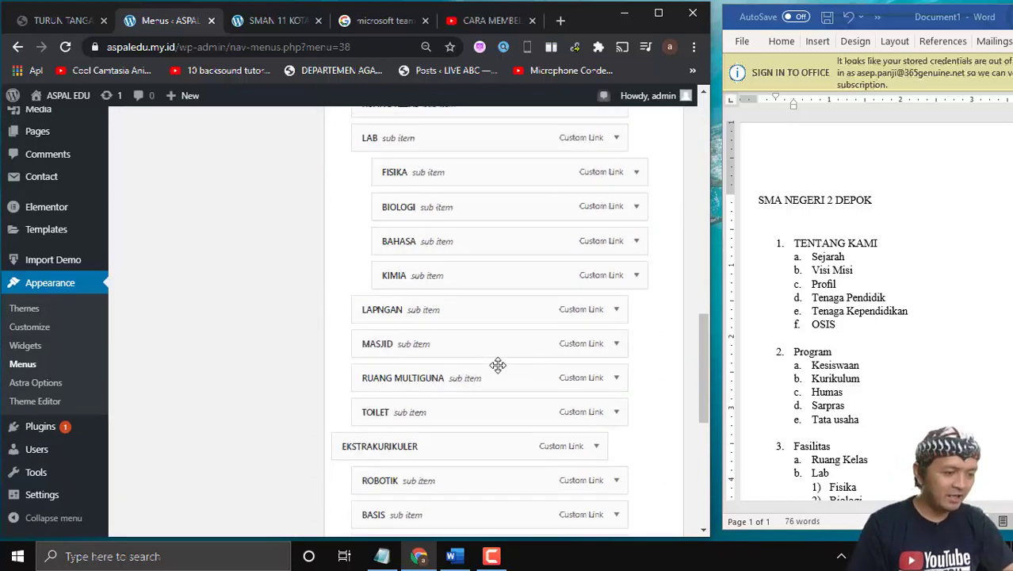
pyautogui.scroll(12, 498, 365)
pyautogui.scroll(-20, 498, 364)
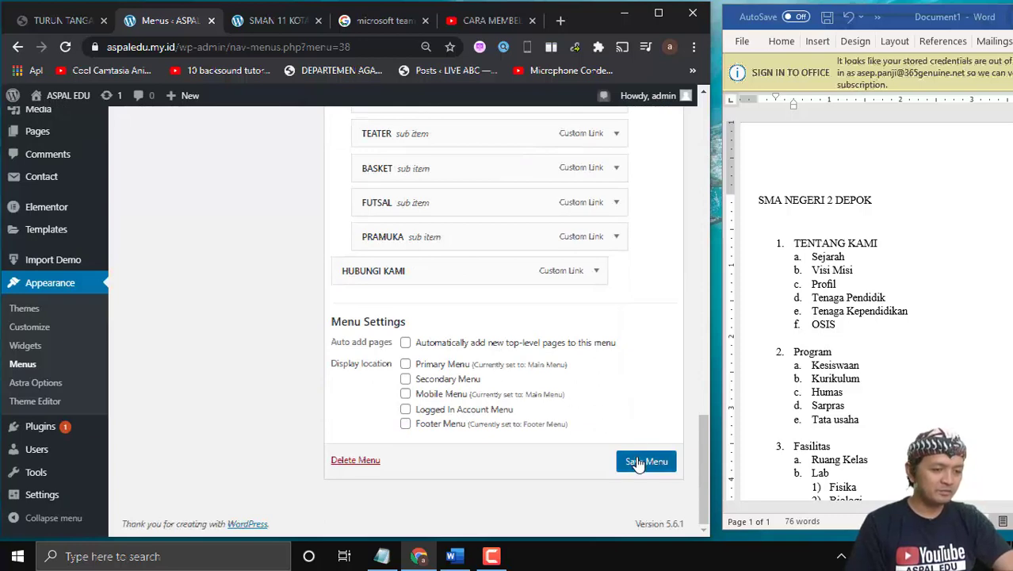
# Save the finished SMAN 2 DEPOK menu with its nested sub-items
pyautogui.click(639, 459)
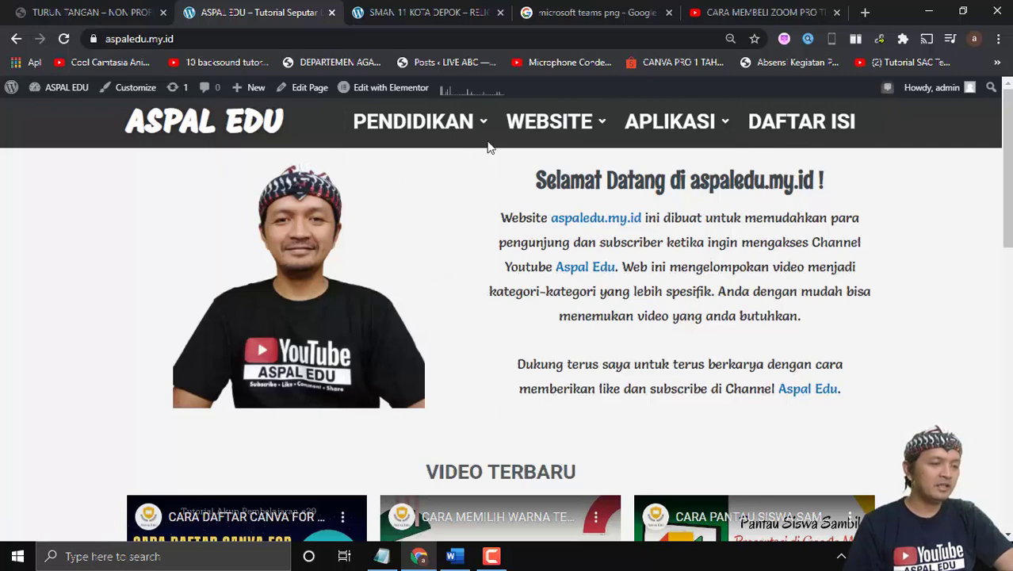
# Open the site's header template in Elementor and switch its Nav Menu widget to the SMAN 2 DEPOK menu
pyautogui.moveTo(367, 129)
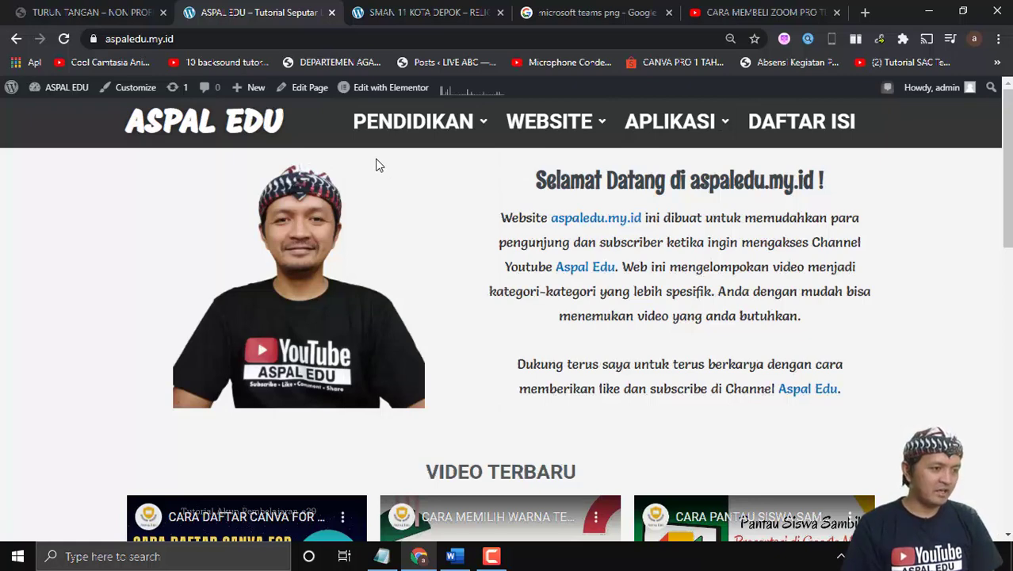
pyautogui.moveTo(382, 91)
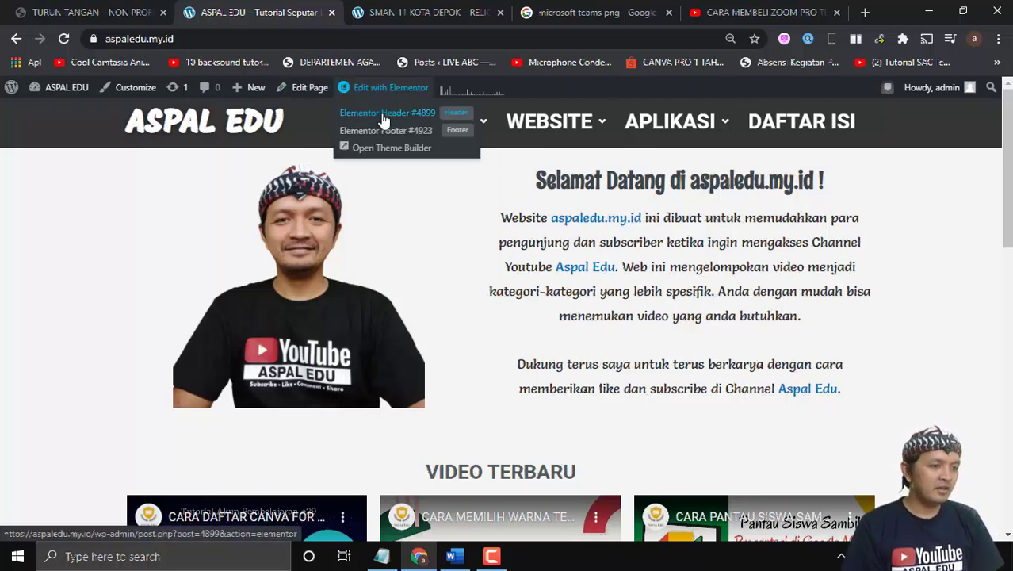
pyautogui.click(384, 116)
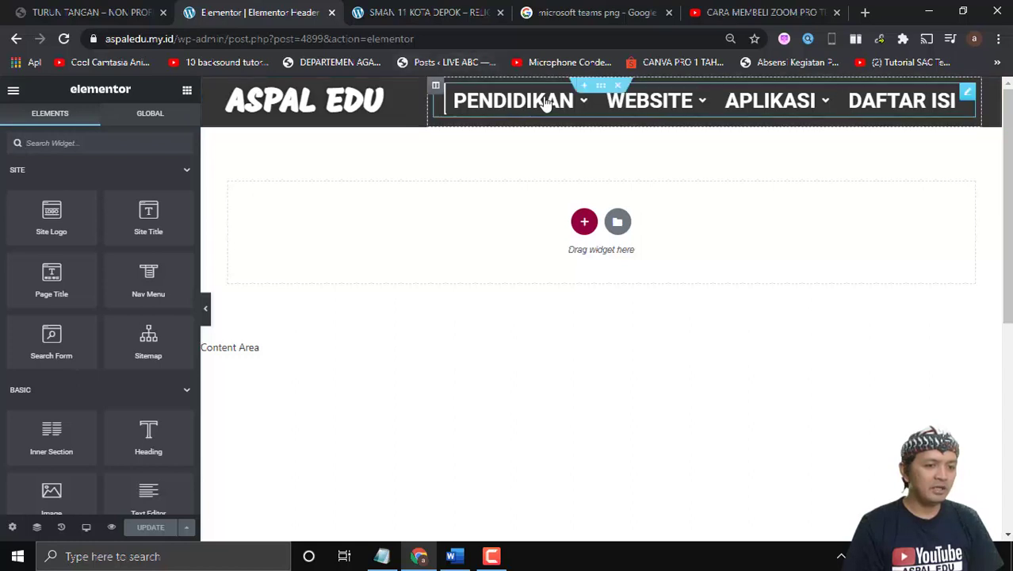
pyautogui.click(968, 95)
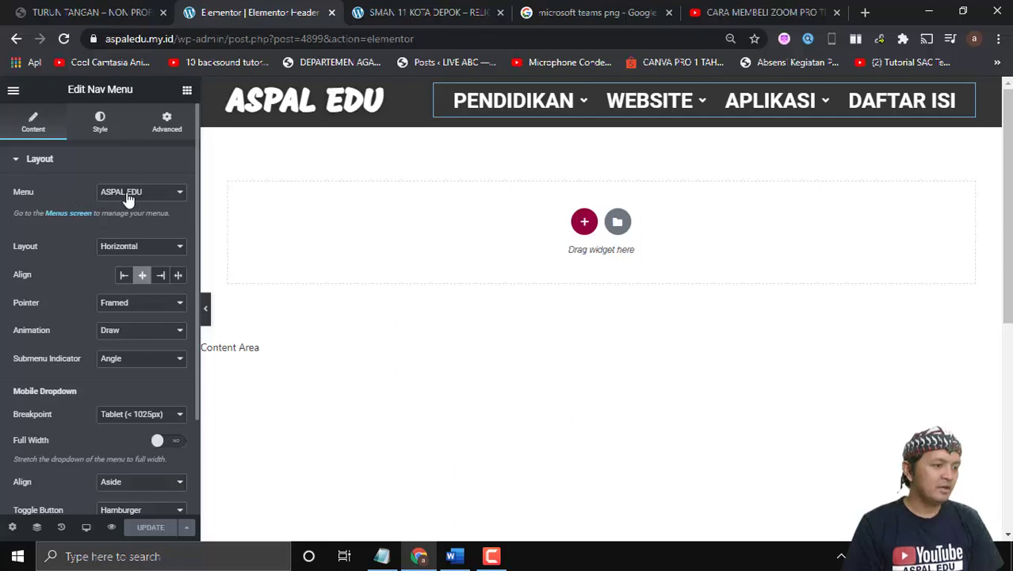
pyautogui.click(131, 194)
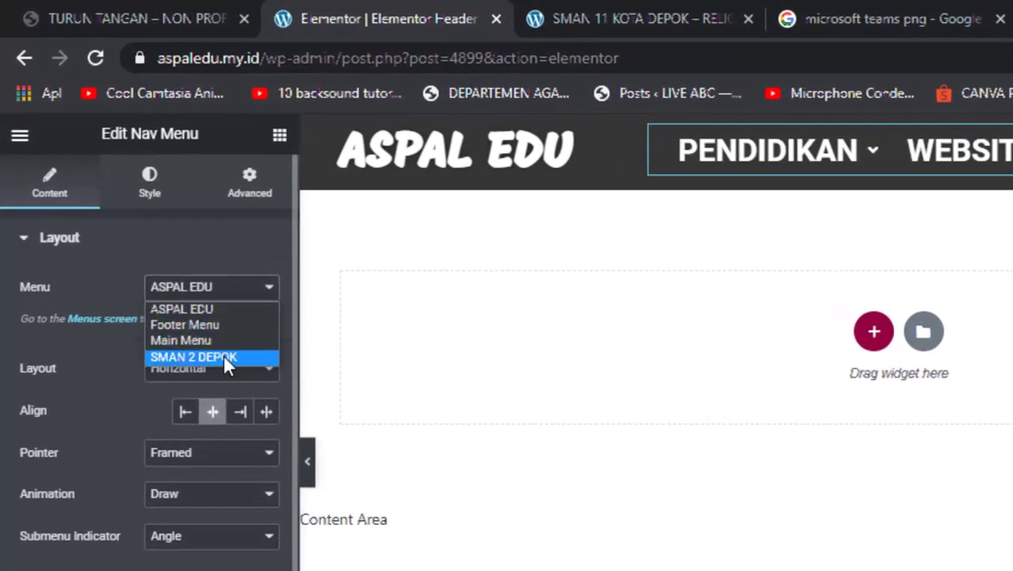
pyautogui.click(224, 354)
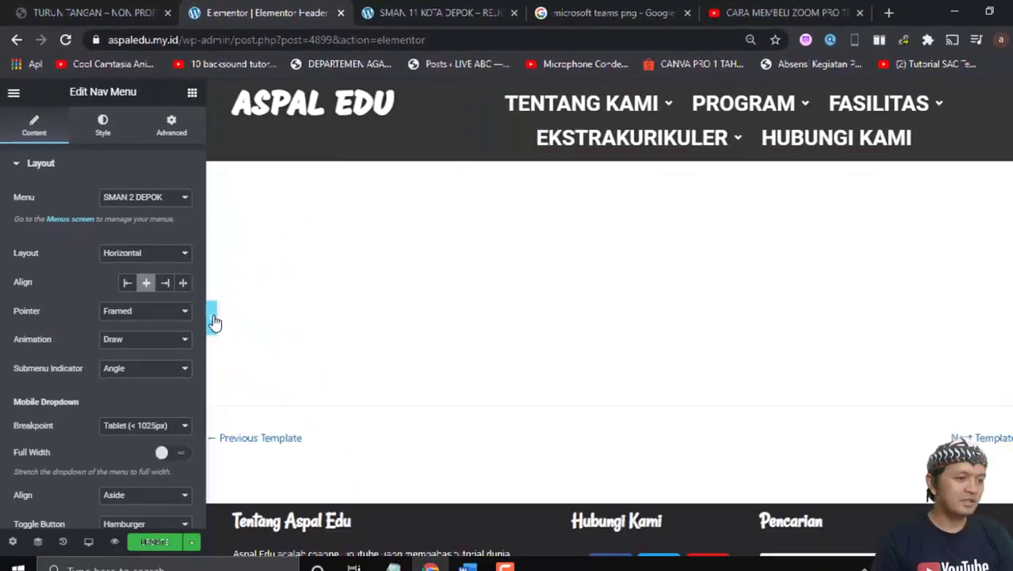
# Preview the header at full width and check the PROGRAM, FASILITAS and EKSTRAKURIKULER submenus
pyautogui.click(214, 322)
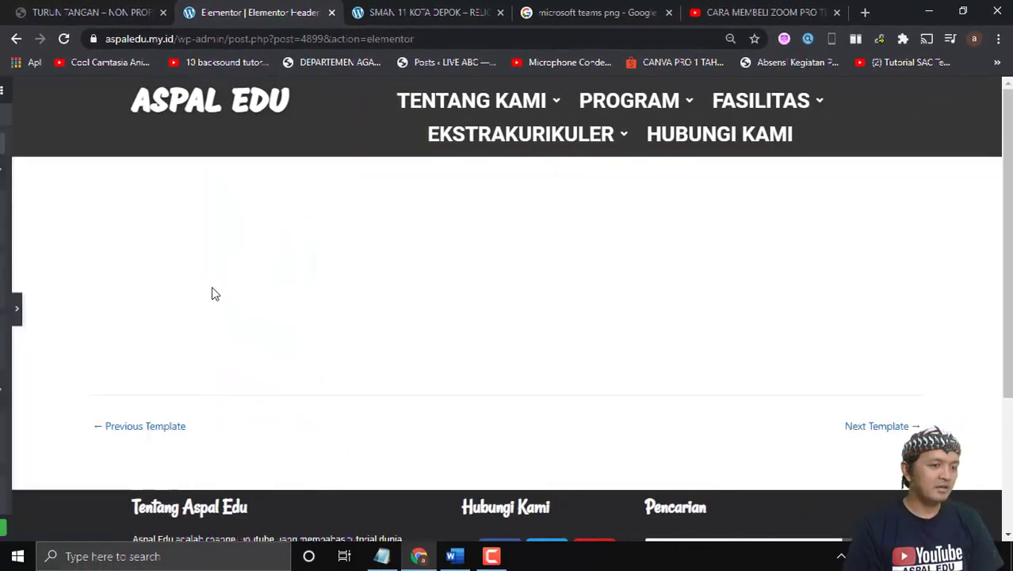
pyautogui.moveTo(639, 107)
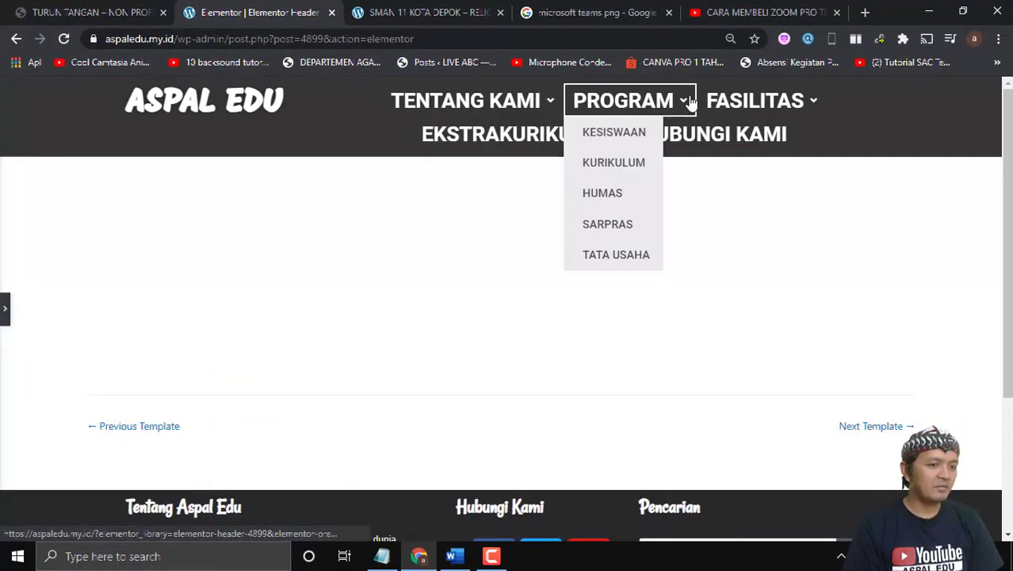
pyautogui.moveTo(581, 142)
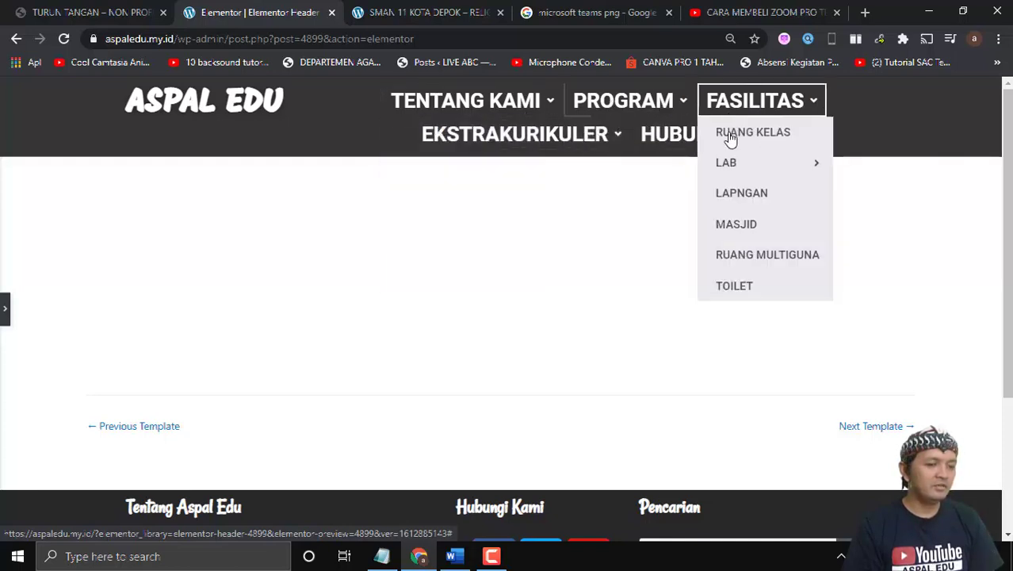
pyautogui.moveTo(613, 145)
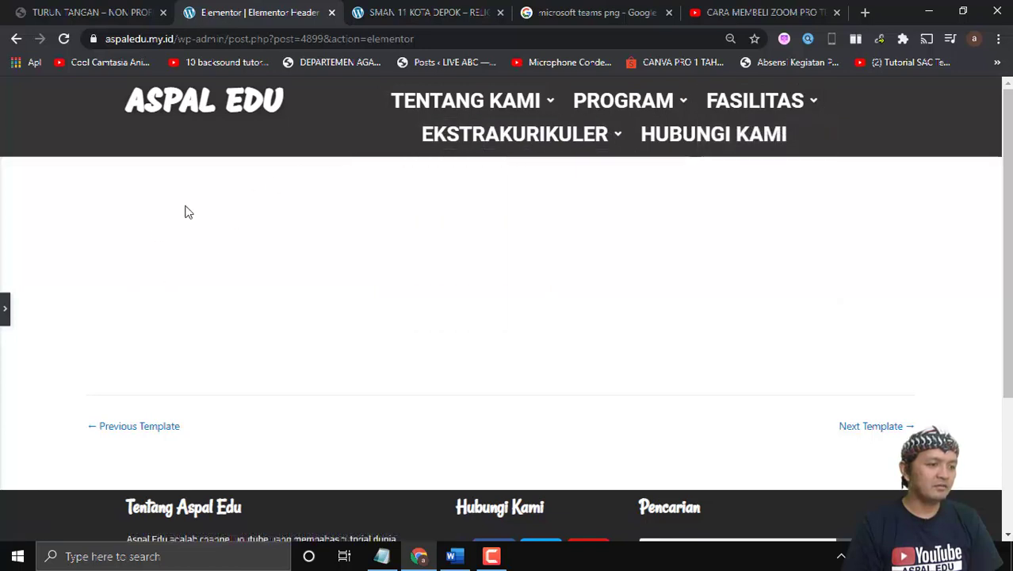
pyautogui.click(7, 310)
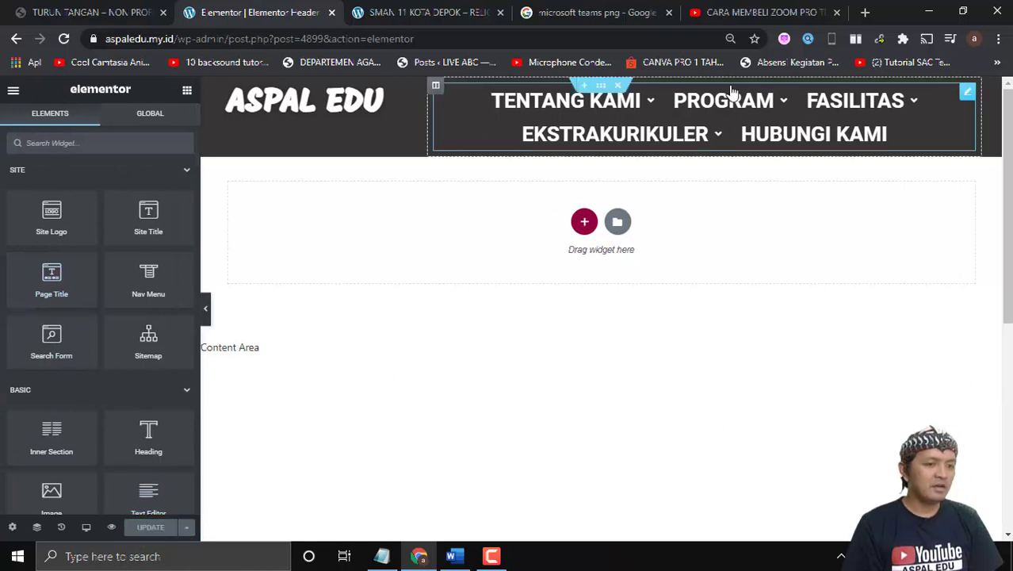
# Set the Nav Menu widget's main menu text size to 17 px and preview the header at full width
pyautogui.moveTo(744, 96)
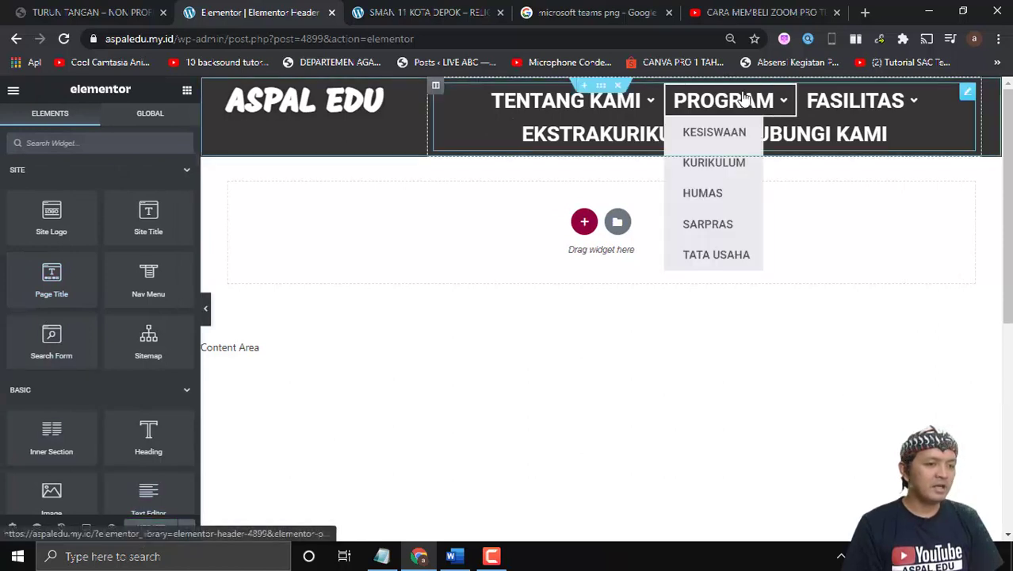
pyautogui.click(969, 94)
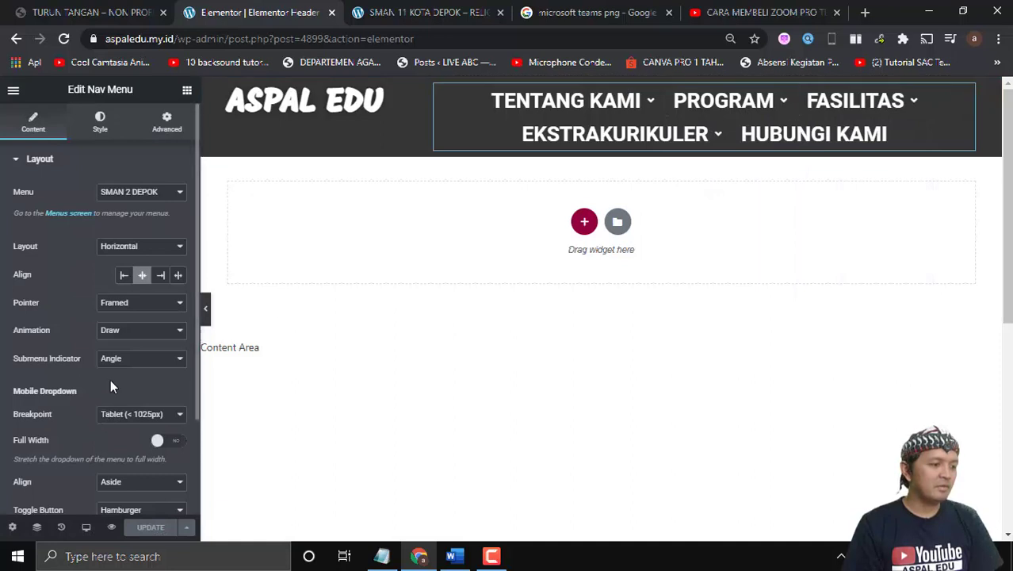
pyautogui.click(100, 120)
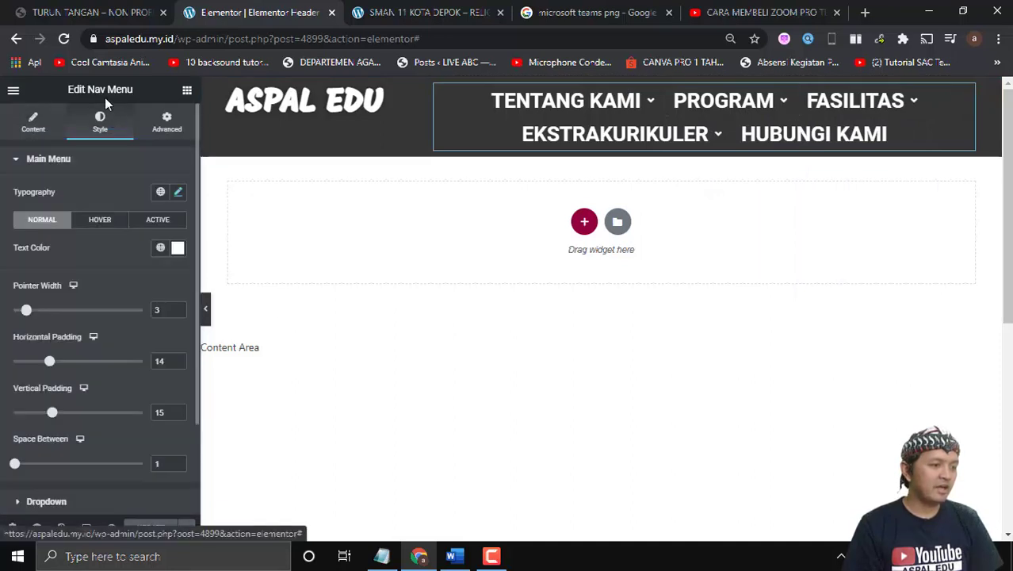
pyautogui.click(179, 194)
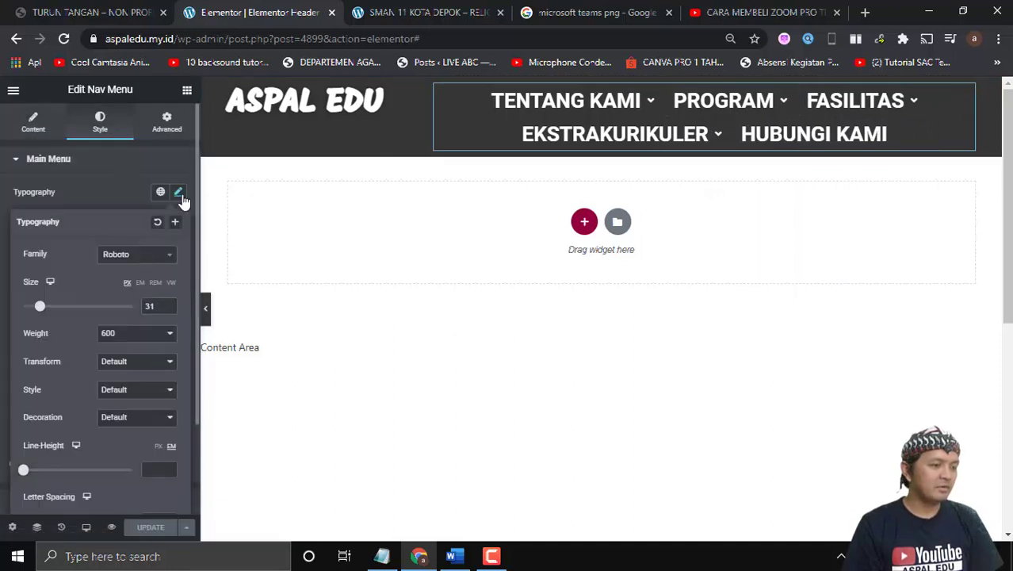
pyautogui.moveTo(41, 310); pyautogui.dragTo(32, 311)
pyautogui.moveTo(30, 311); pyautogui.dragTo(31, 311)
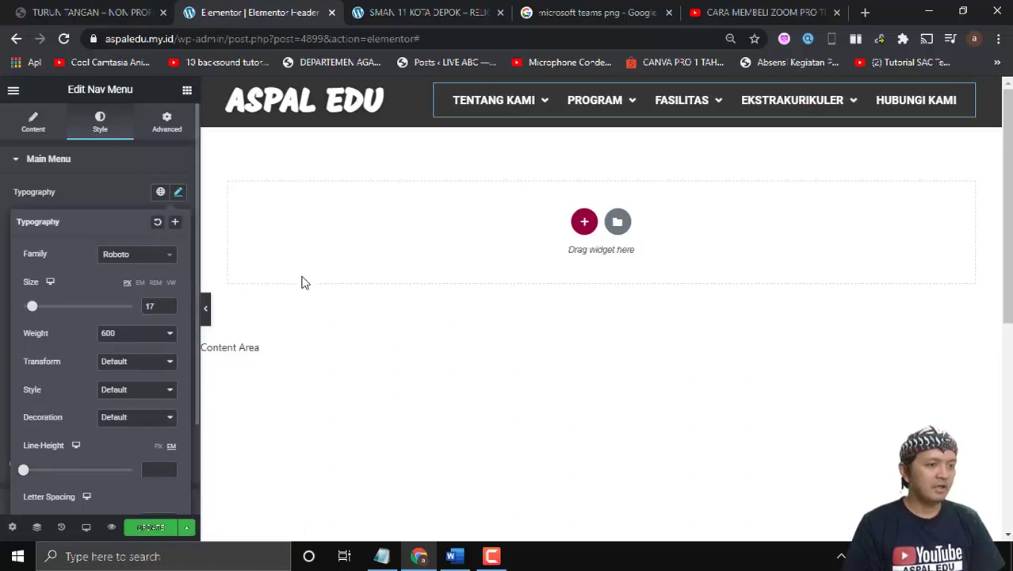
pyautogui.click(206, 316)
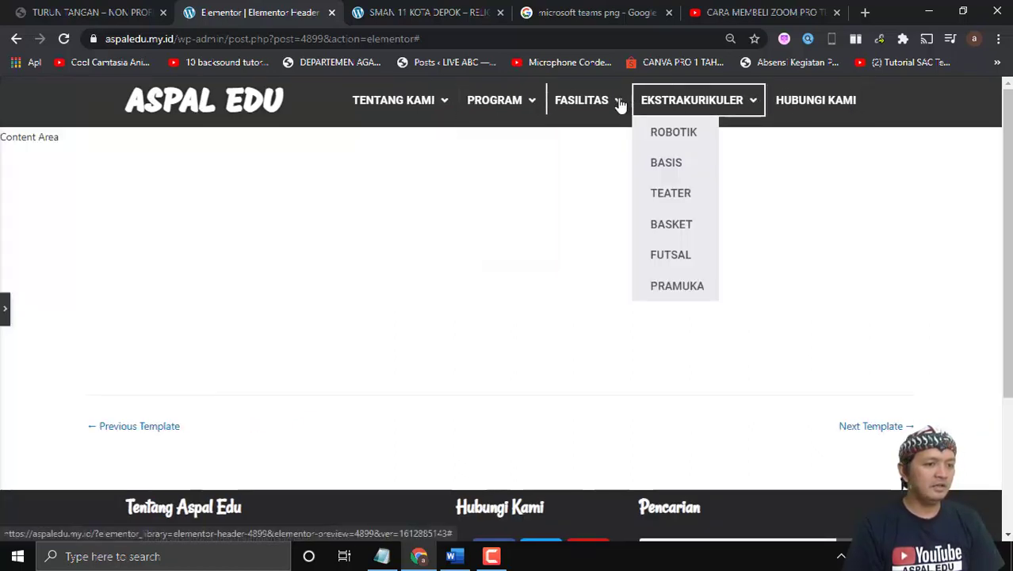
pyautogui.click(6, 310)
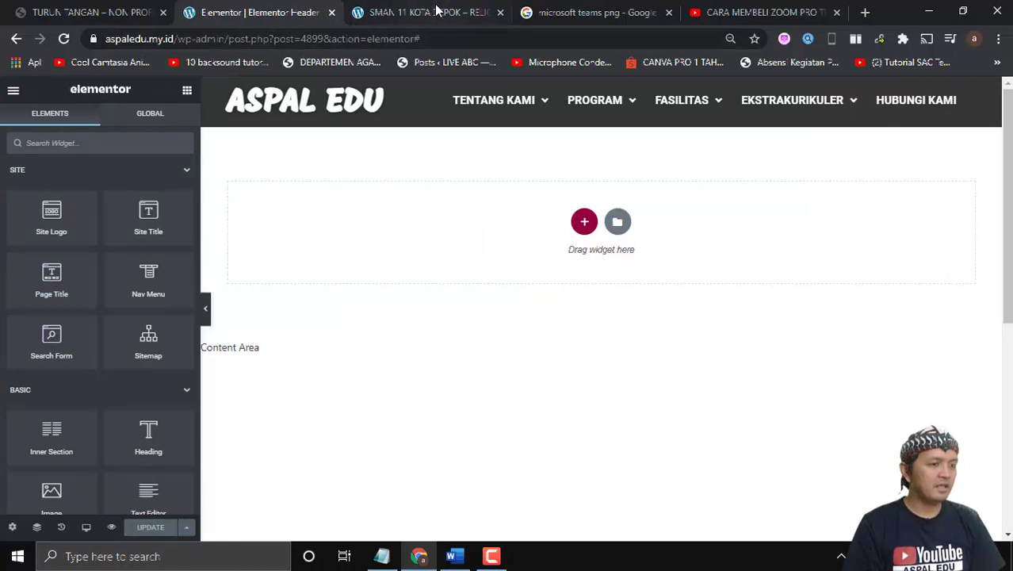
# Open the aspaledu.my.id homepage in a new browser tab and check the EKSTRAKURIKULER submenu there
pyautogui.moveTo(178, 40); pyautogui.dragTo(87, 52)
pyautogui.hotkey('ctrl', 'c')
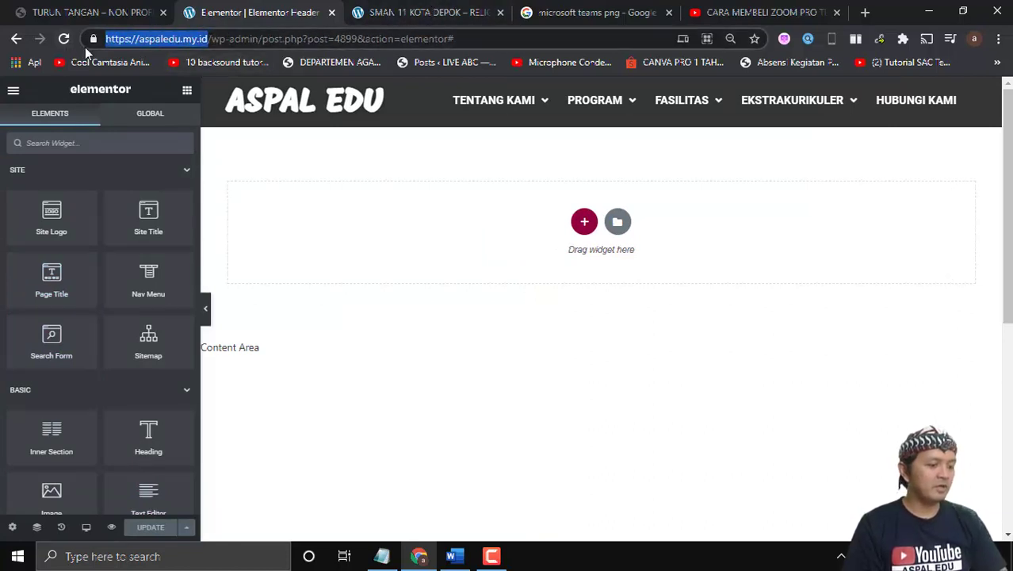
pyautogui.click(864, 12)
pyautogui.click(473, 36)
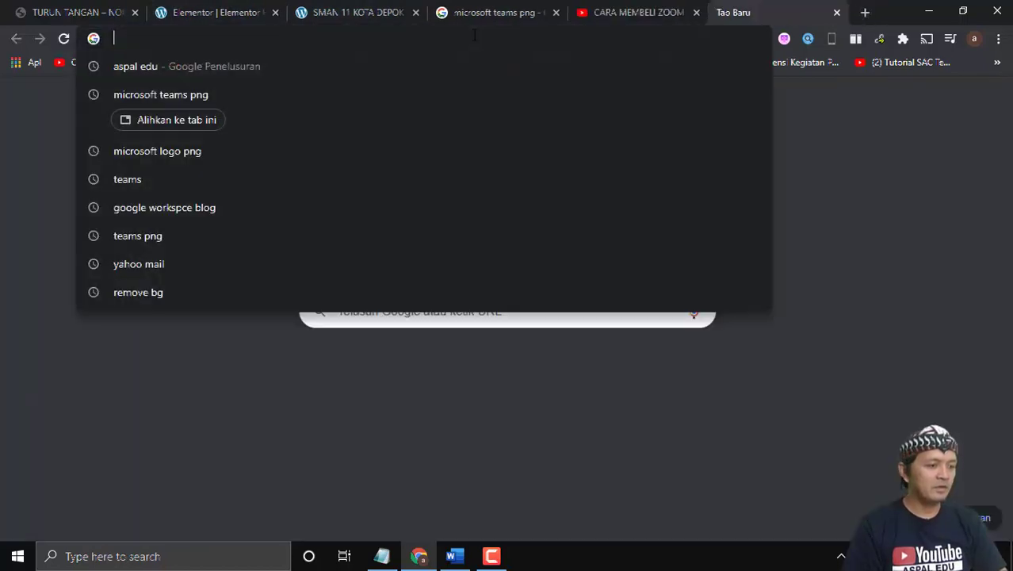
pyautogui.hotkey('ctrl', 'v')
pyautogui.press('Return')
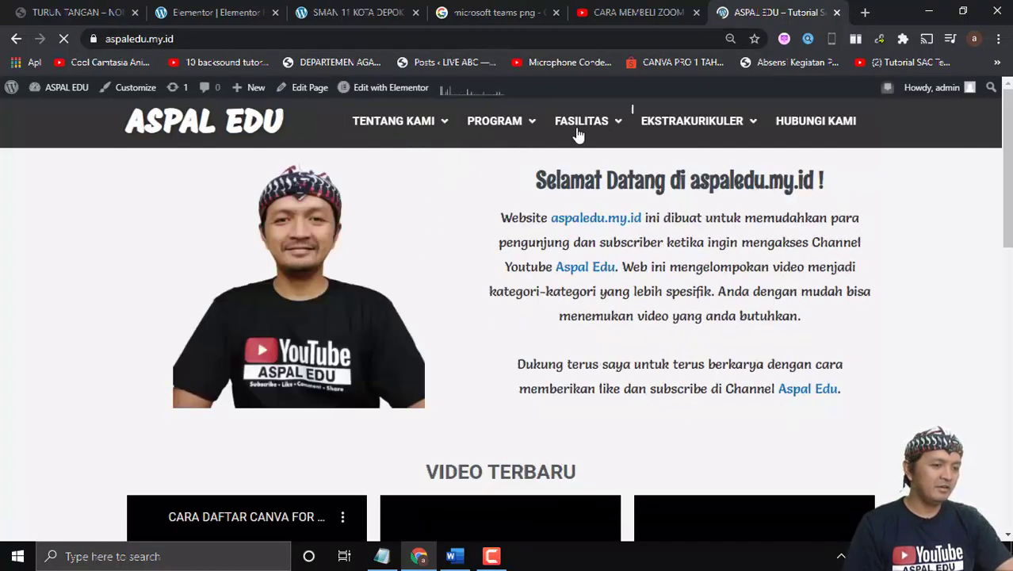
pyautogui.moveTo(695, 135)
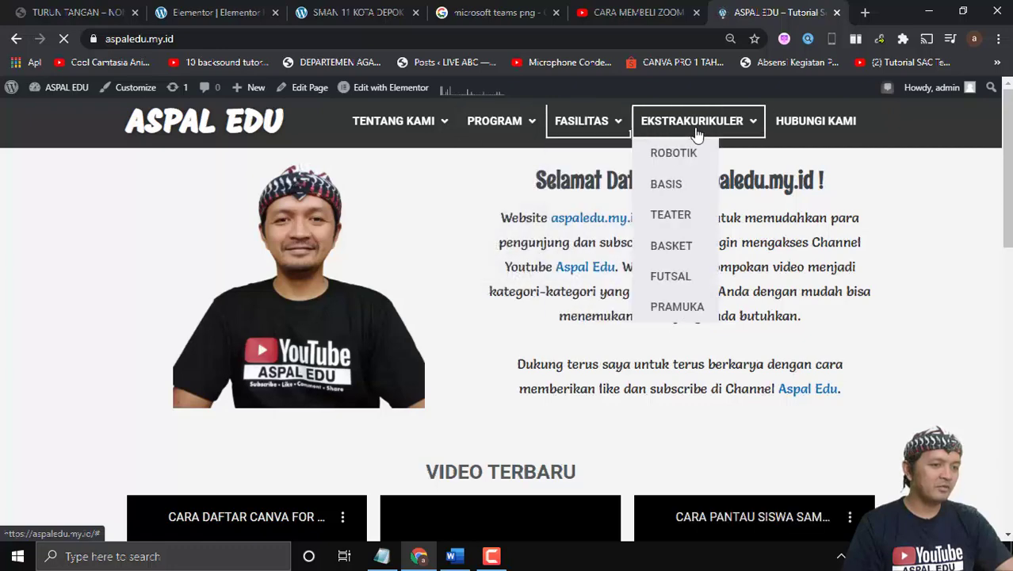
# Compare the homepage's TENTANG KAMI, PROGRAM, FASILITAS, LAB and EKSTRAKURIKULER menus with the outline in the Word document
pyautogui.click(964, 16)
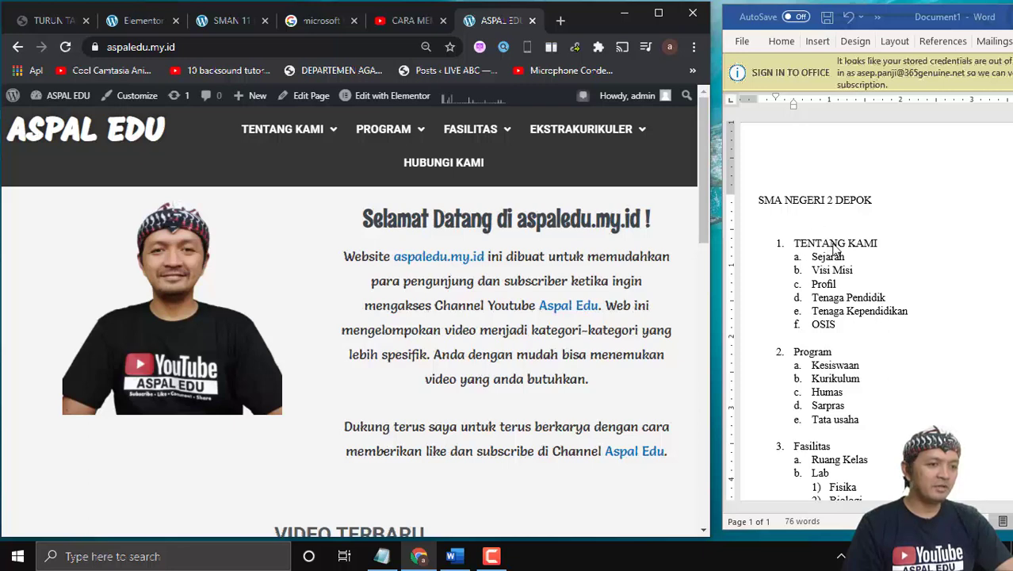
pyautogui.moveTo(333, 131)
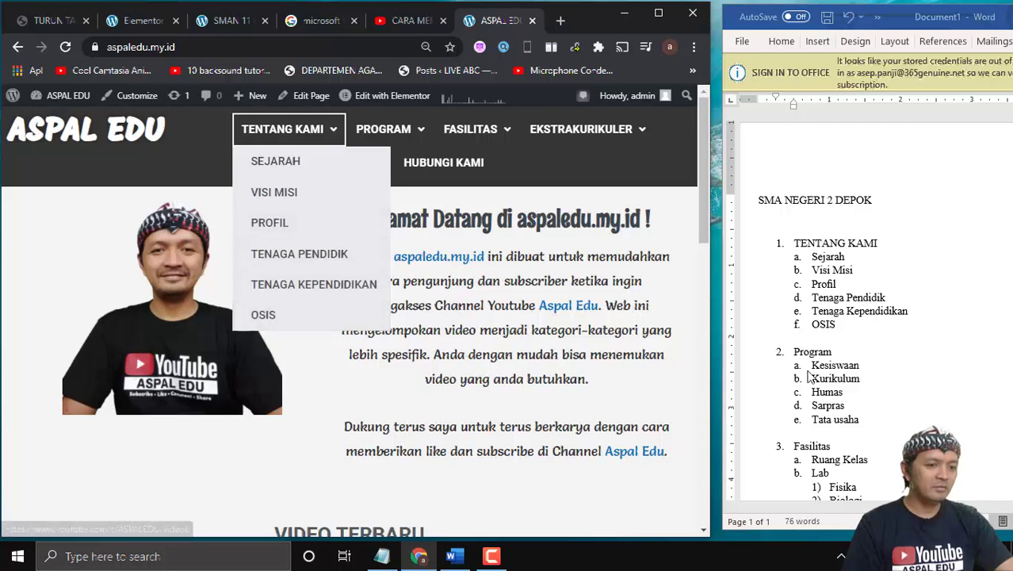
pyautogui.moveTo(396, 132)
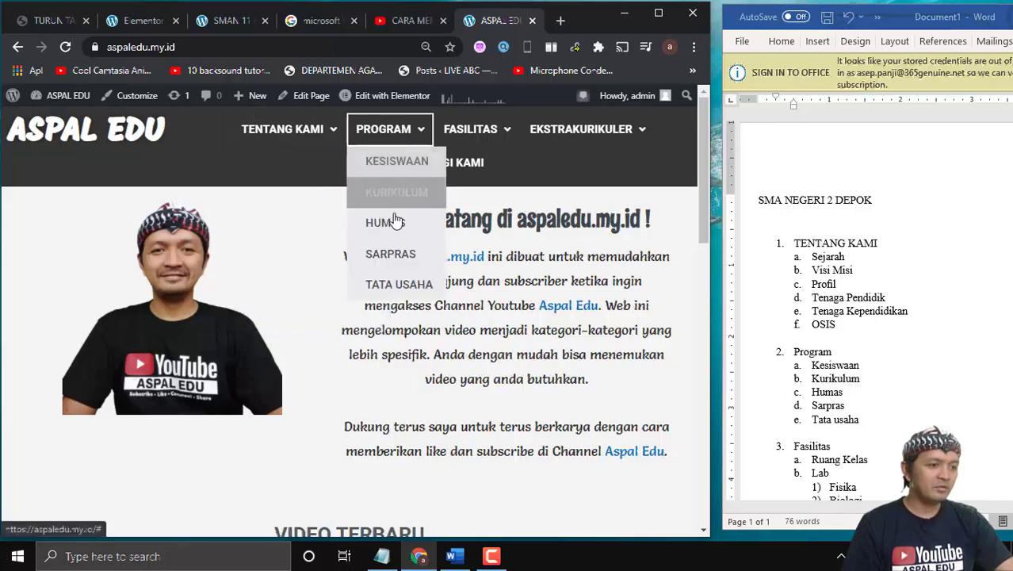
pyautogui.moveTo(475, 131)
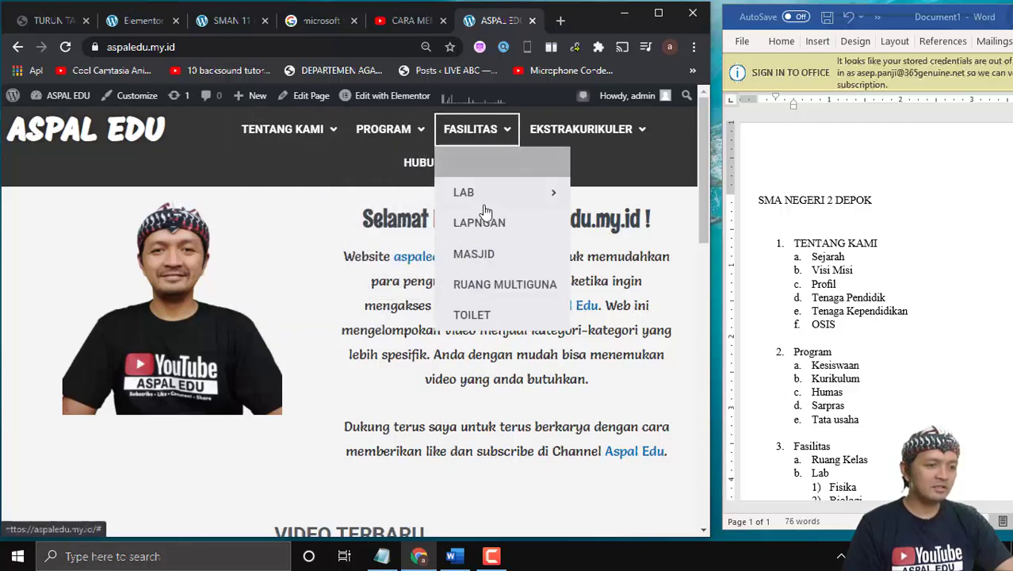
pyautogui.scroll(-4, 818, 380)
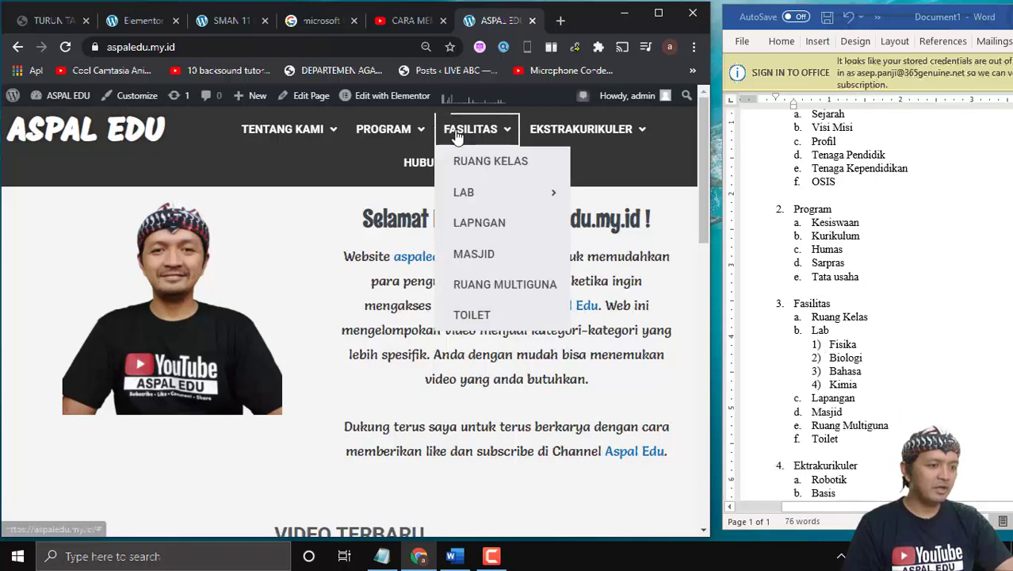
pyautogui.moveTo(479, 194)
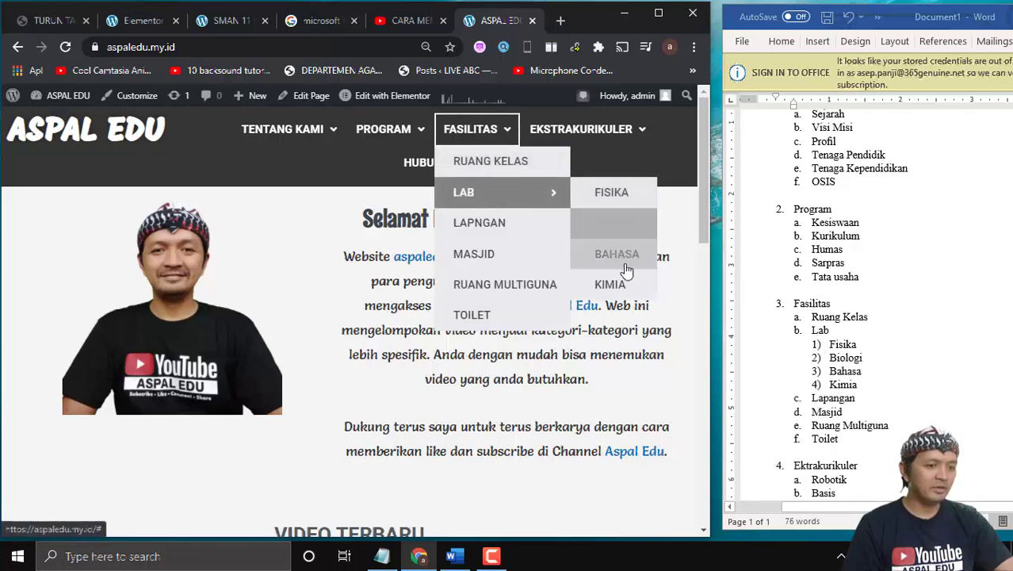
pyautogui.scroll(-1, 853, 412)
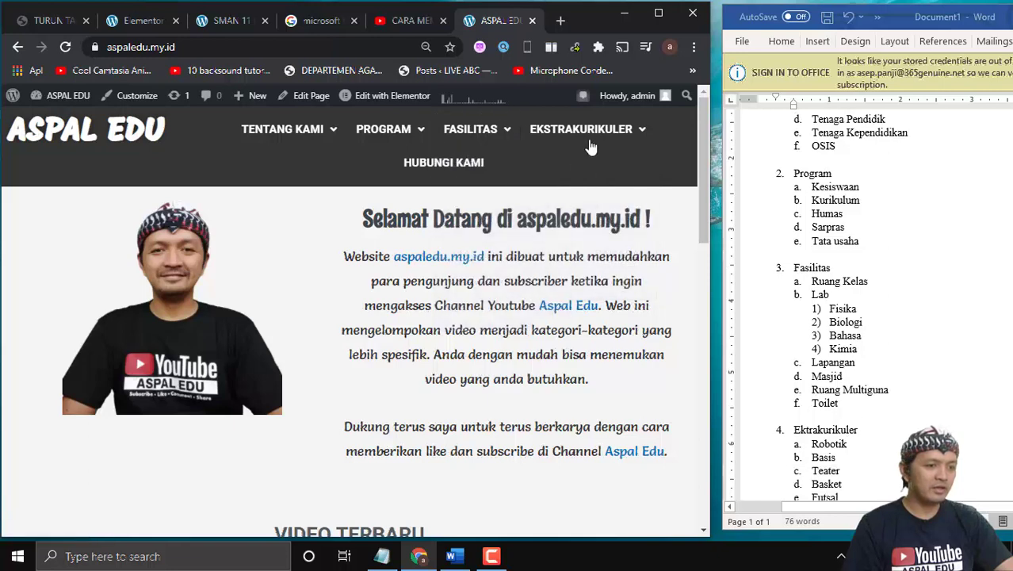
pyautogui.scroll(-2, 874, 381)
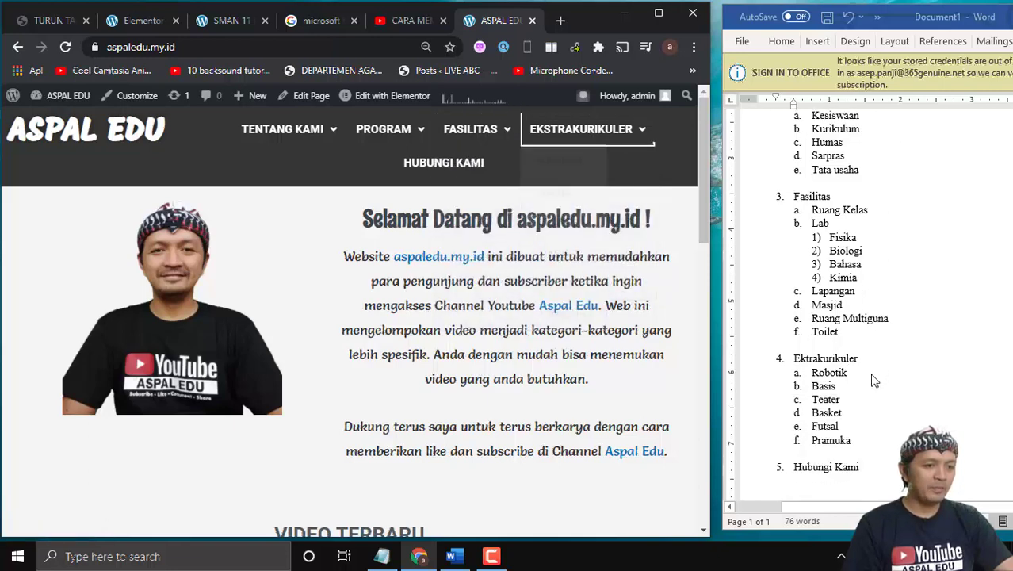
pyautogui.click(654, 15)
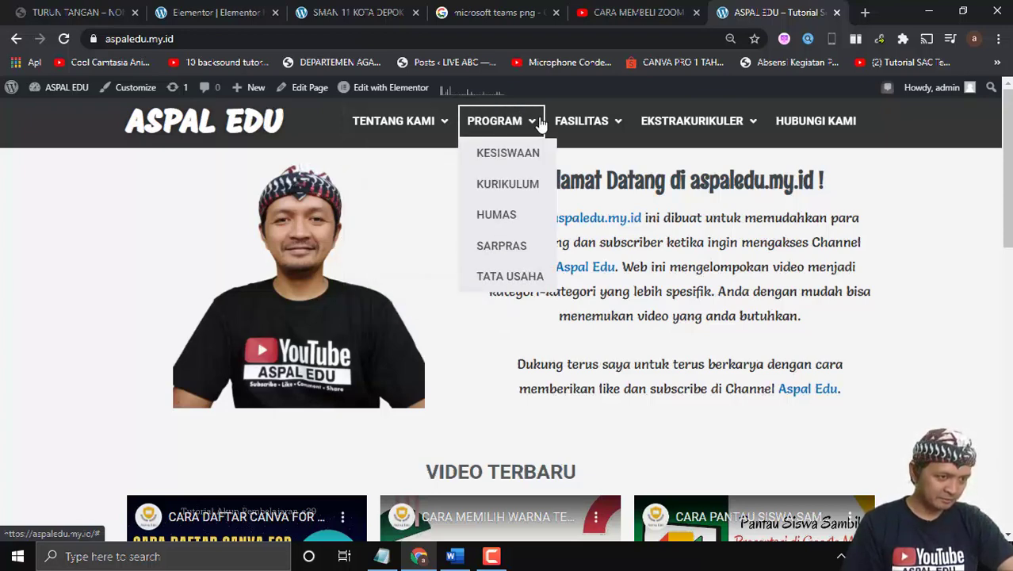
pyautogui.moveTo(582, 125)
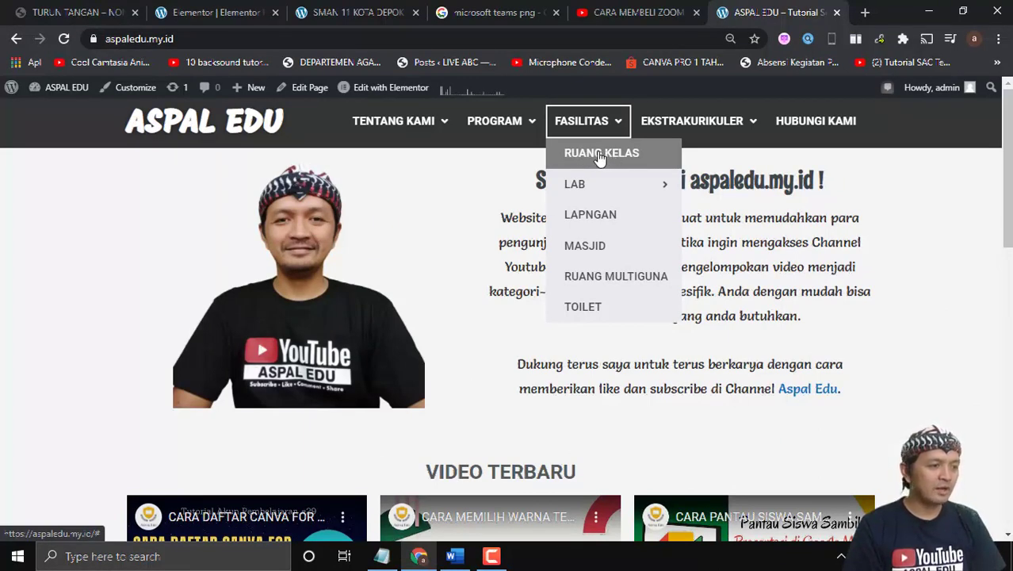
# Open the WordPress new post page in a separate browser tab
pyautogui.rightClick(252, 90)
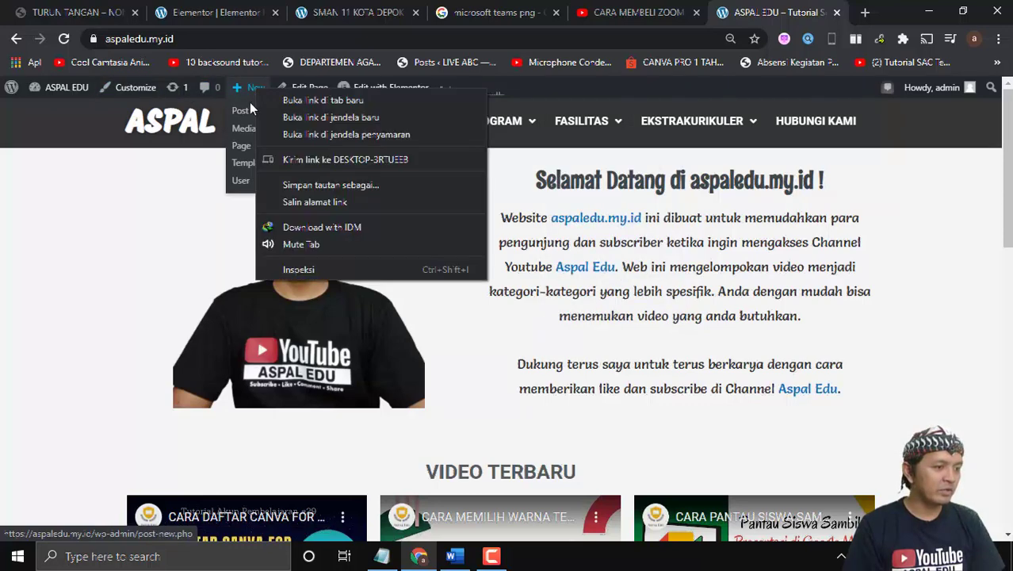
pyautogui.click(321, 100)
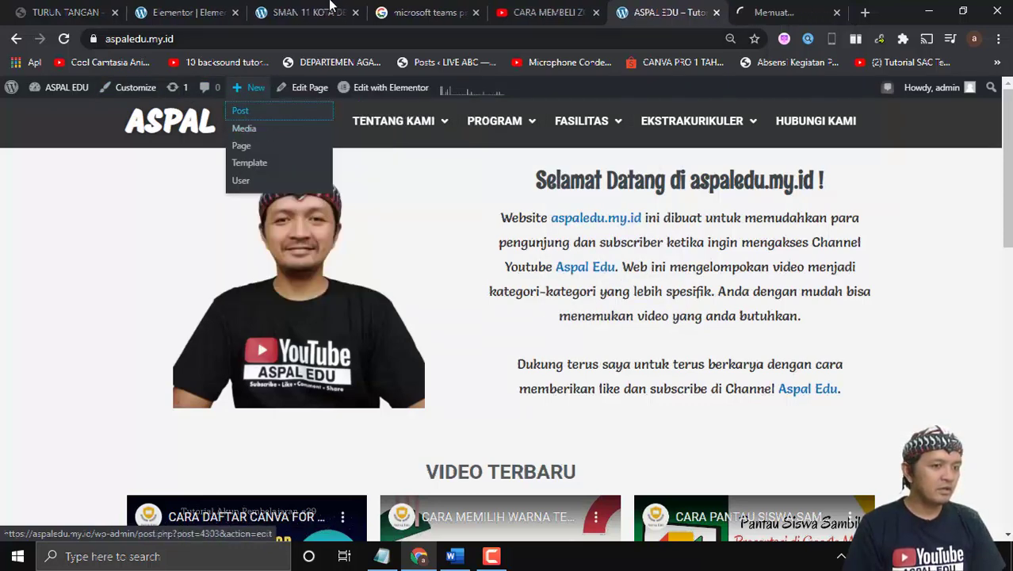
# Title the new post RUANG KELAS, leave its body empty and publish it
pyautogui.click(763, 16)
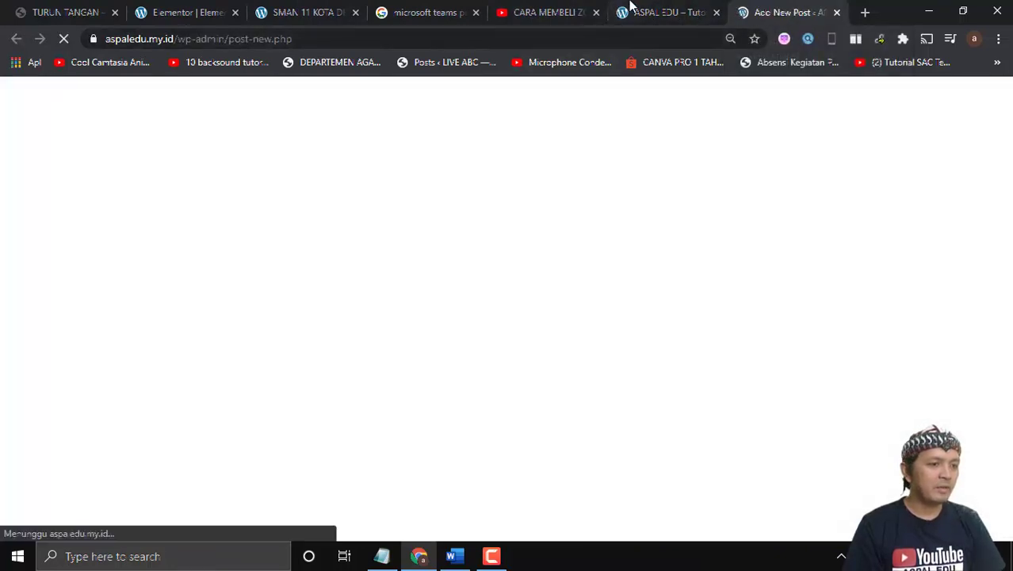
pyautogui.click(634, 13)
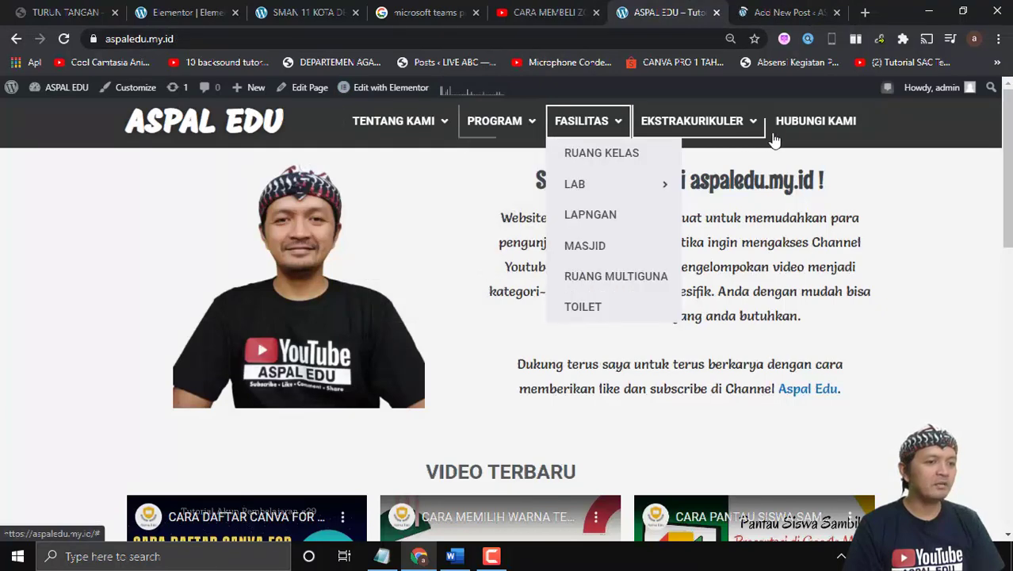
pyautogui.click(765, 14)
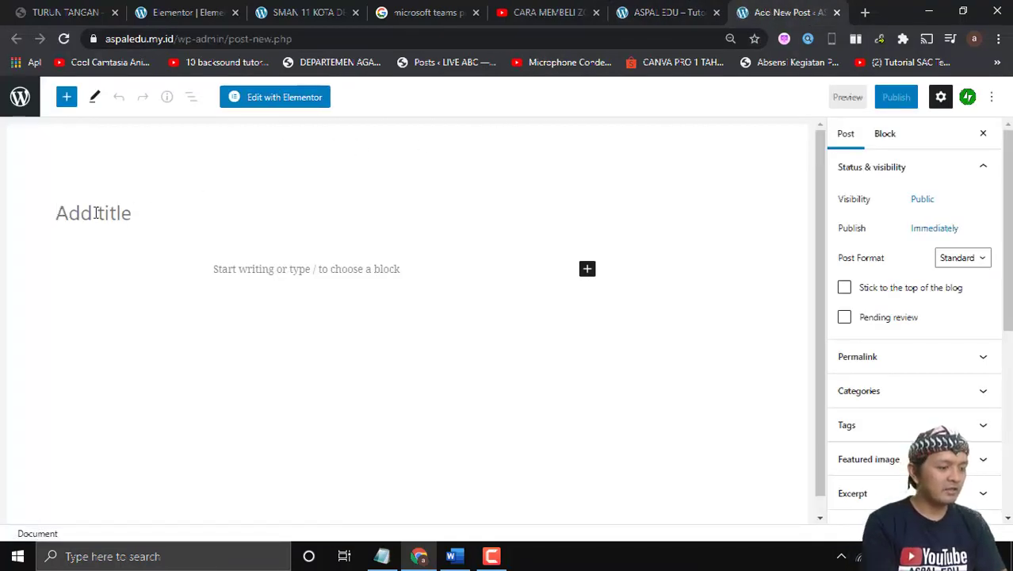
pyautogui.write('RUANG KELAS')
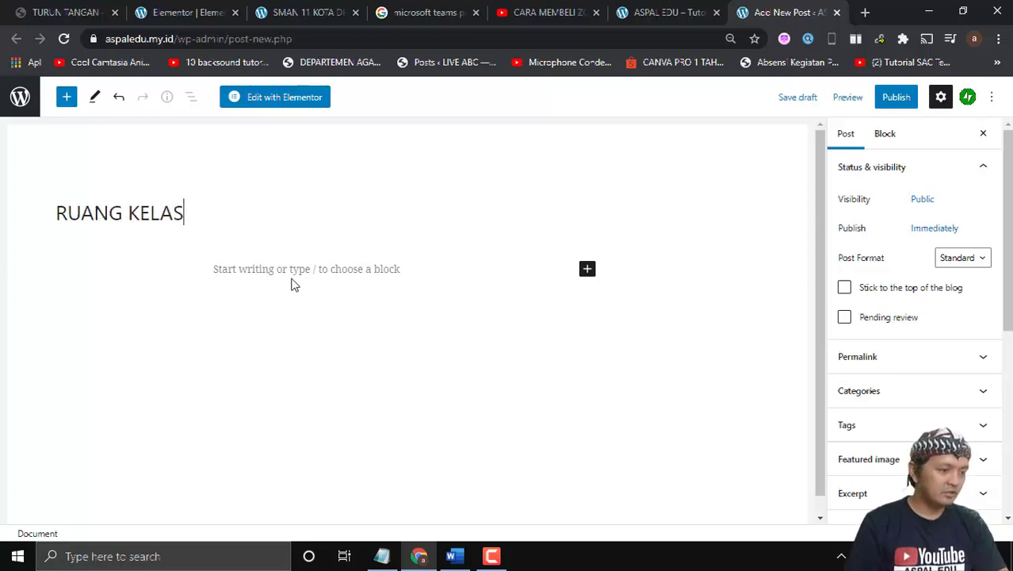
pyautogui.click(131, 274)
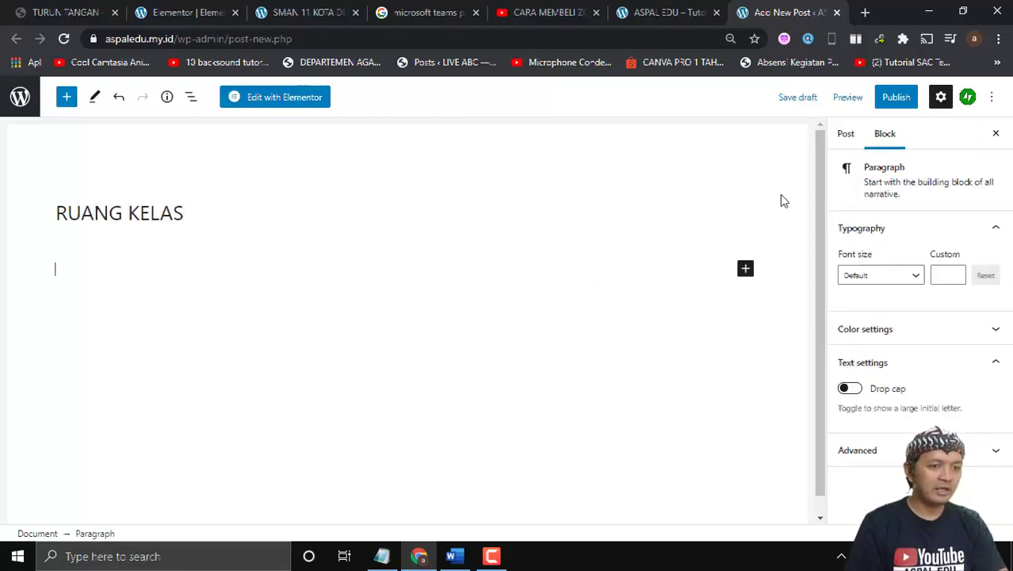
pyautogui.click(898, 97)
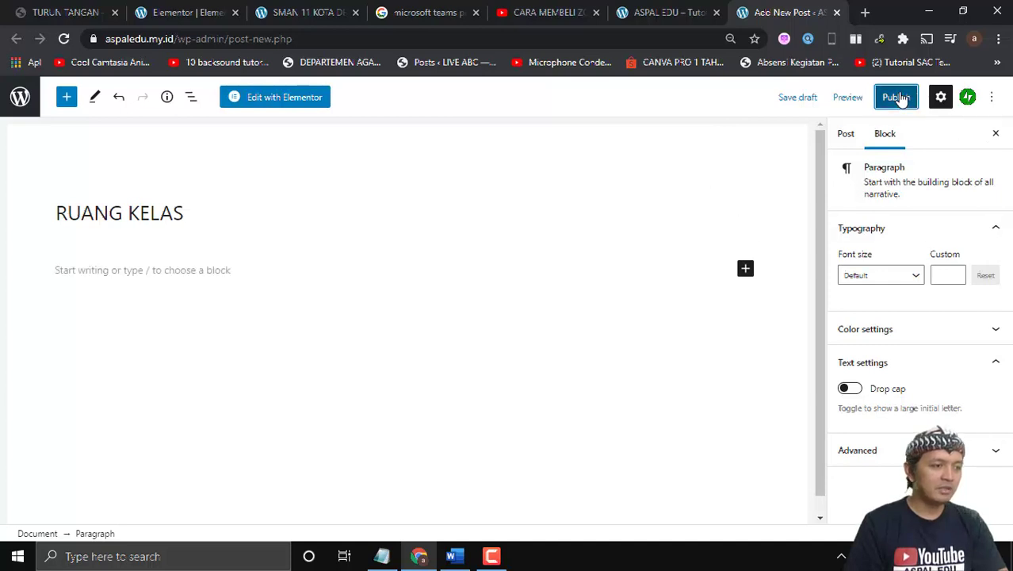
pyautogui.click(875, 97)
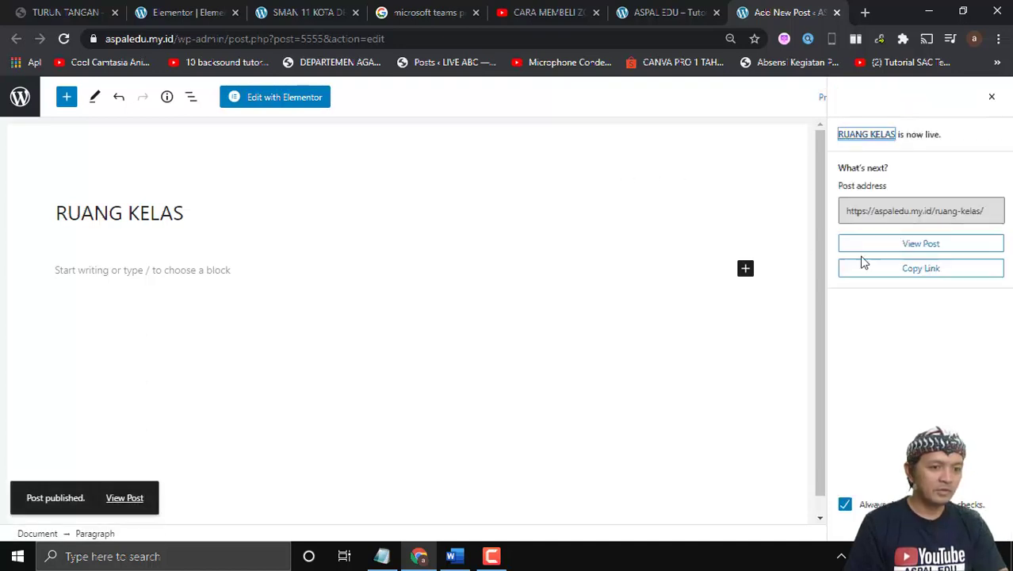
# View the published RUANG KELAS post and copy its web address
pyautogui.click(898, 245)
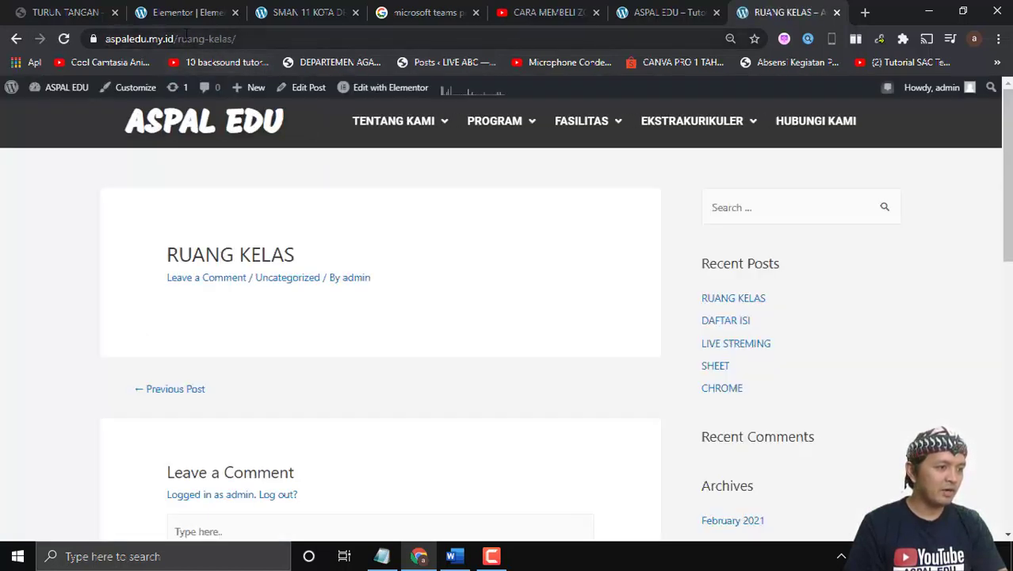
pyautogui.moveTo(250, 39); pyautogui.dragTo(106, 39)
pyautogui.hotkey('ctrl', 'c')
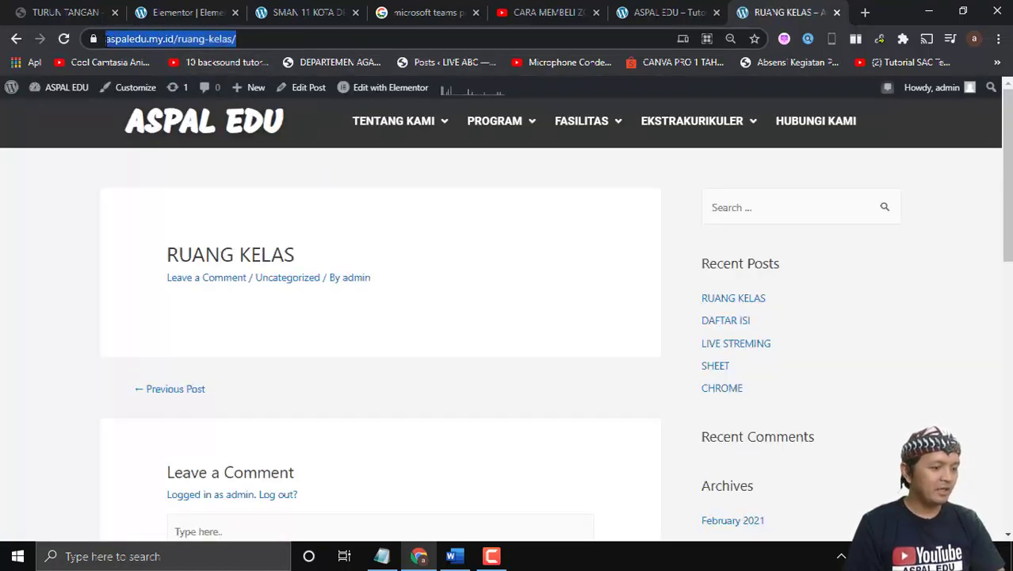
# Return to the Elementor header and open the WordPress Menus screen from the Nav Menu widget's content settings
pyautogui.click(656, 8)
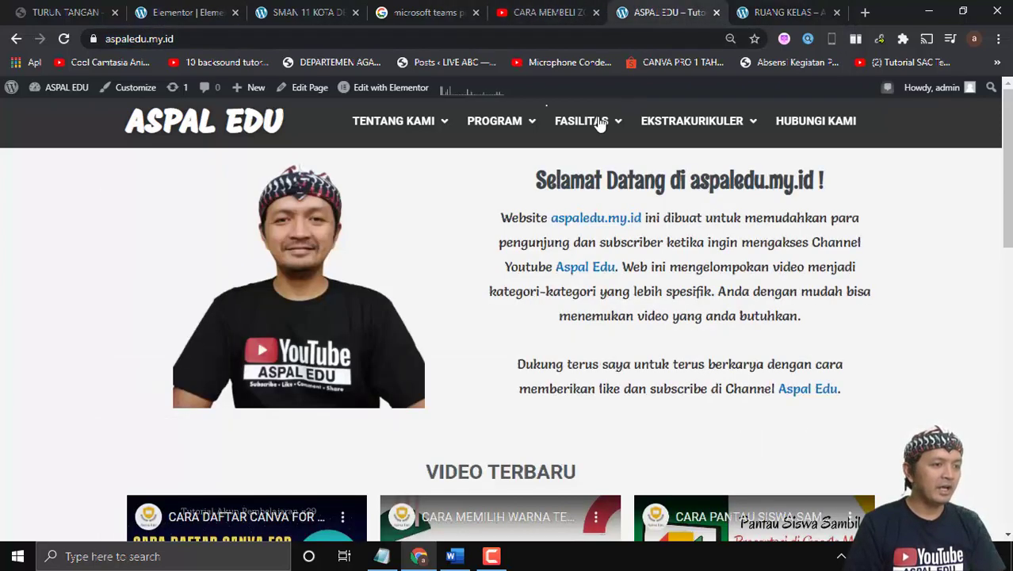
pyautogui.click(210, 12)
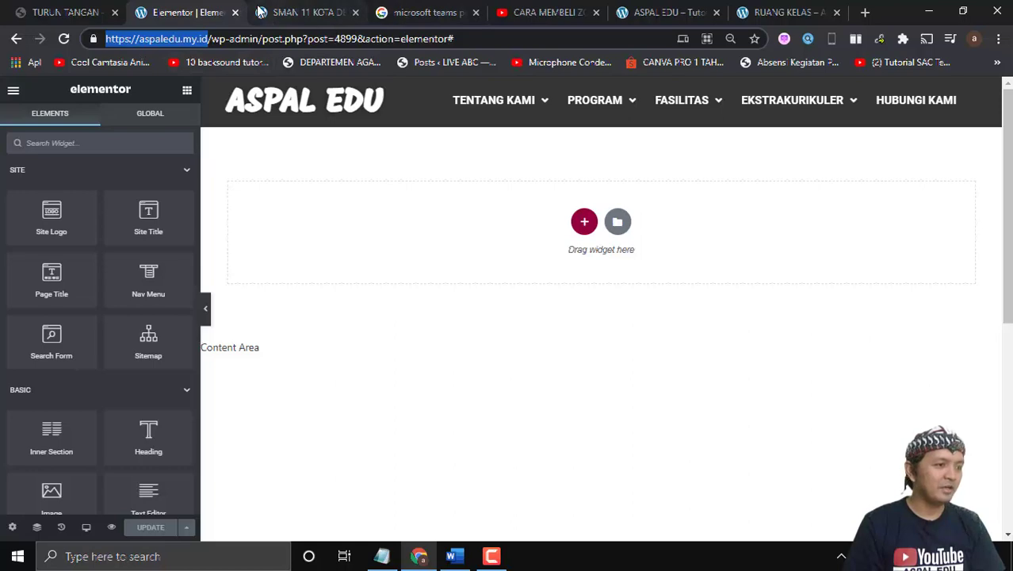
pyautogui.click(292, 8)
pyautogui.click(203, 8)
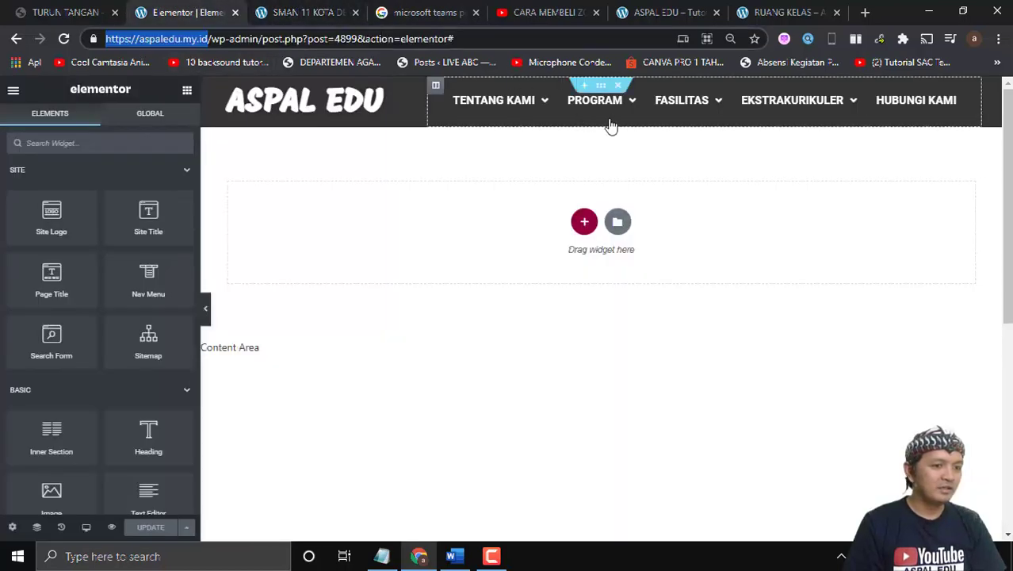
pyautogui.click(970, 95)
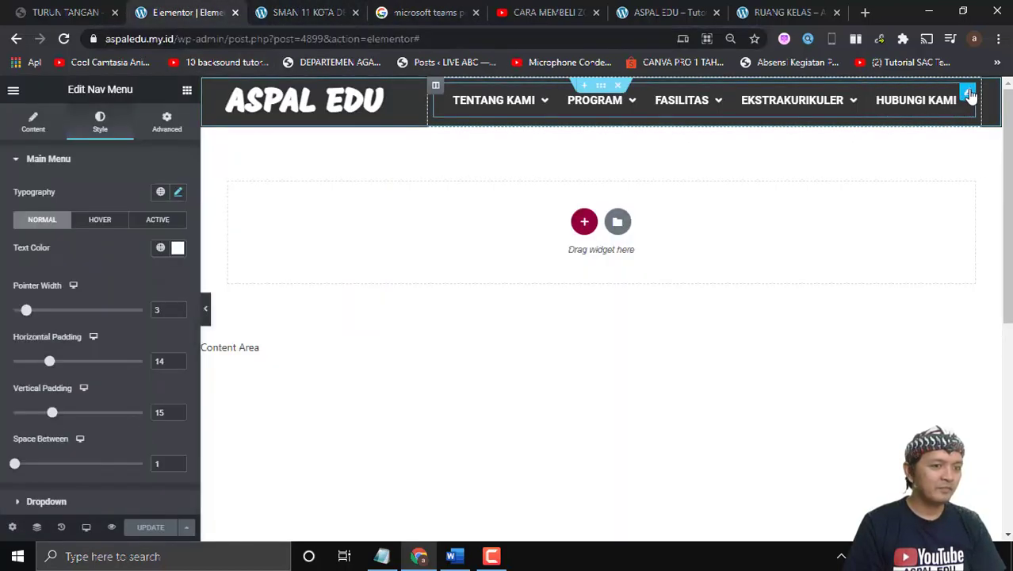
pyautogui.click(34, 123)
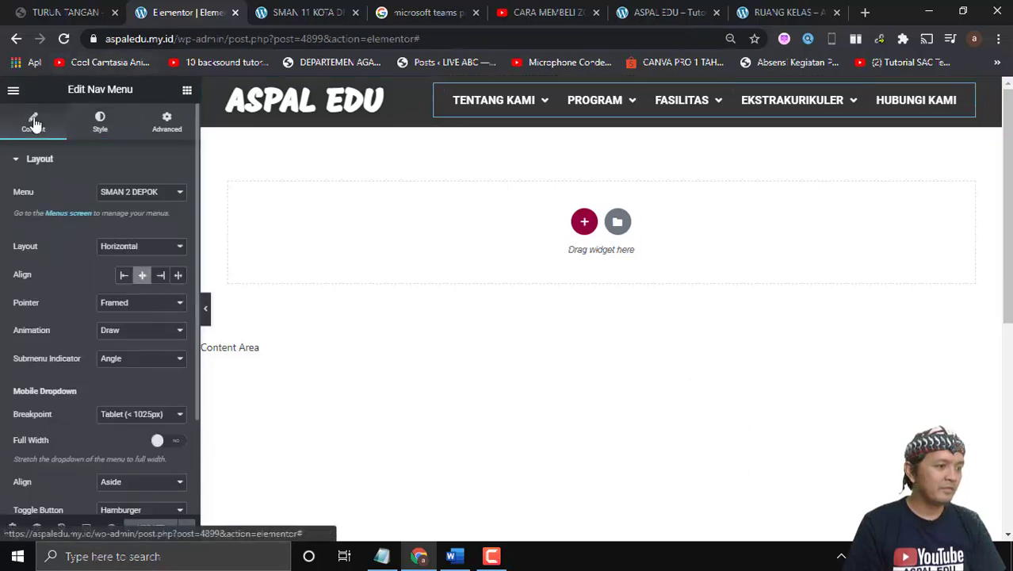
pyautogui.click(57, 212)
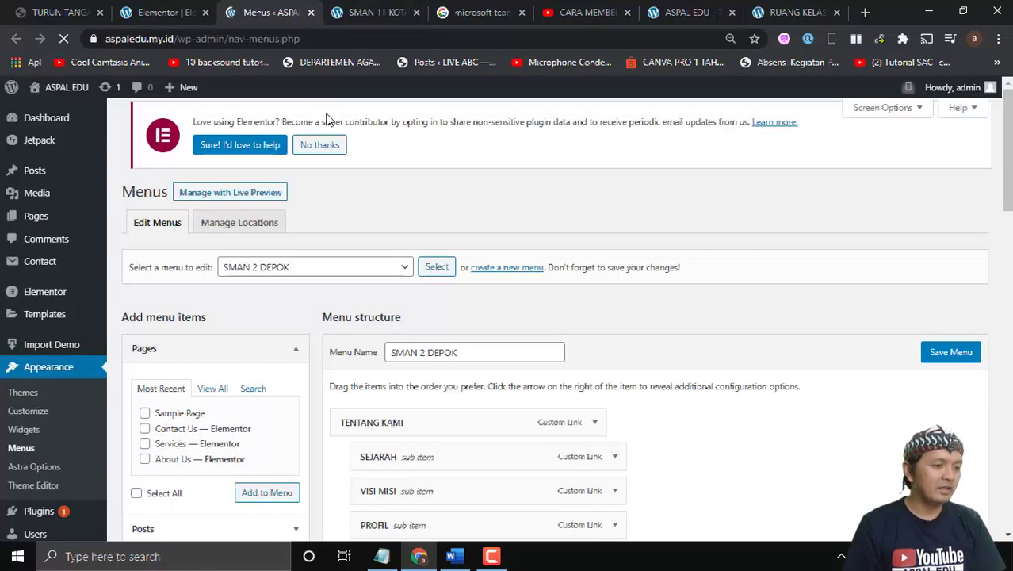
pyautogui.scroll(-5, 442, 449)
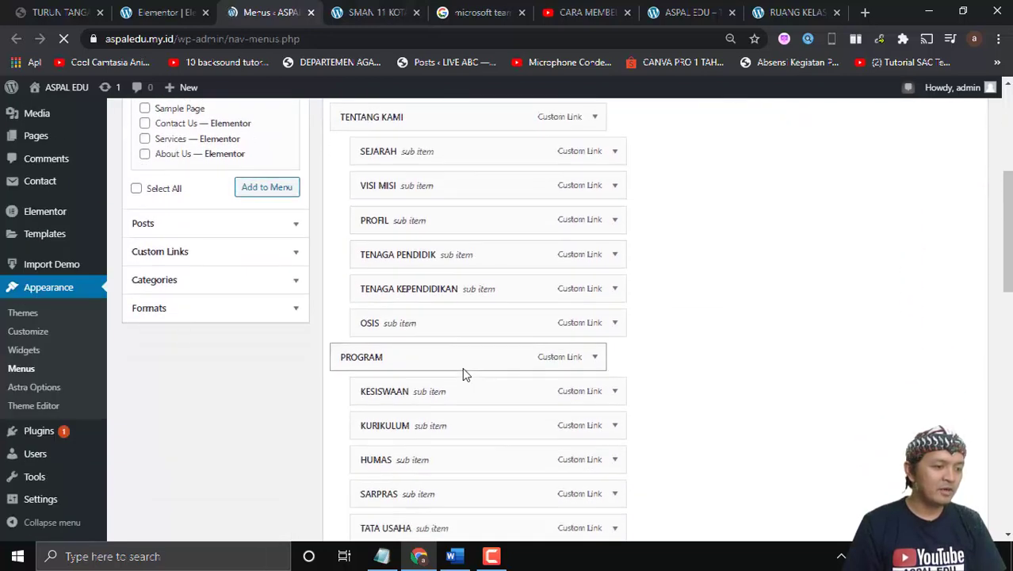
pyautogui.scroll(-2, 462, 366)
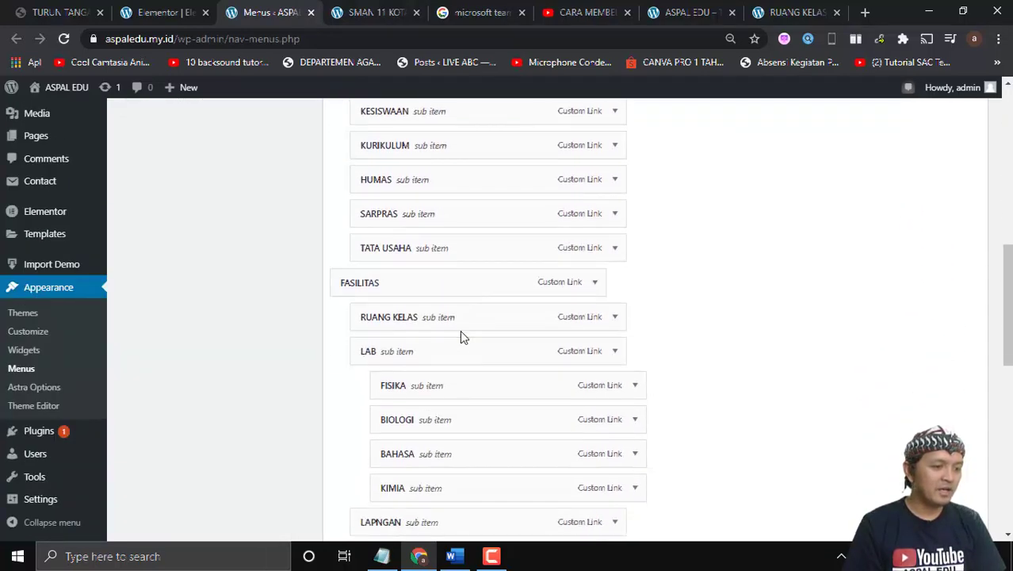
pyautogui.click(615, 319)
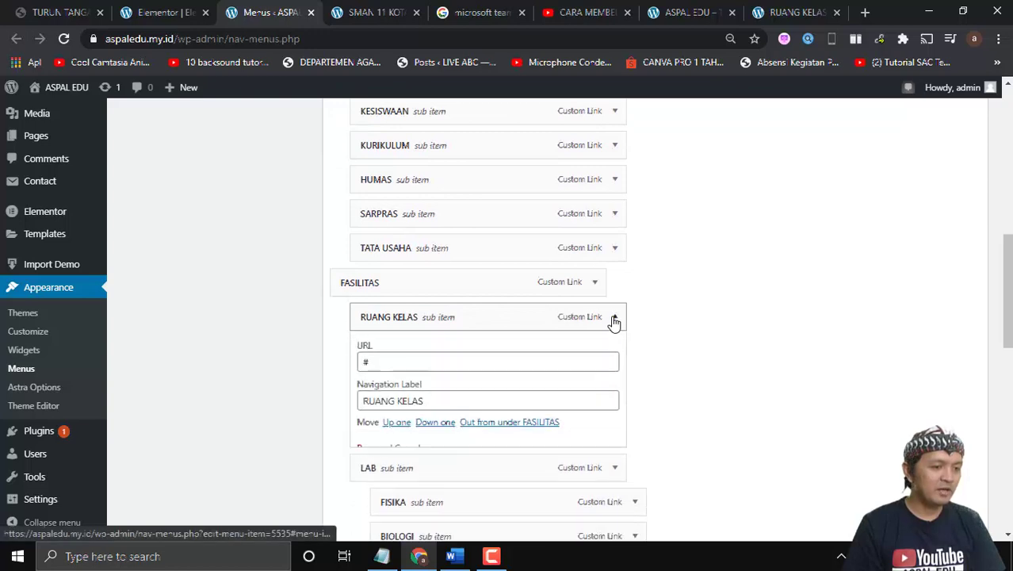
pyautogui.click(367, 362)
pyautogui.doubleClick(367, 362)
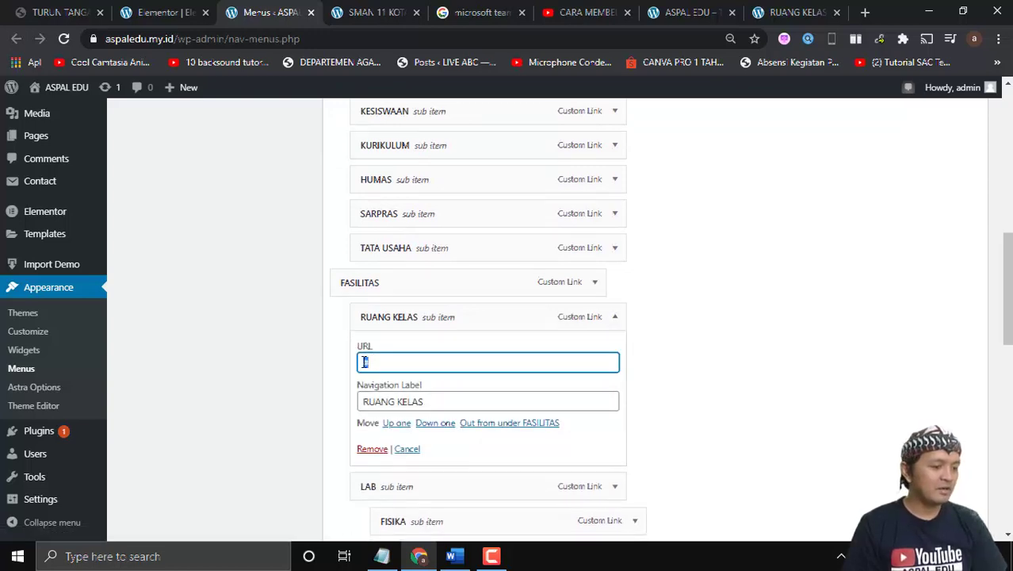
pyautogui.hotkey('ctrl', 'v')
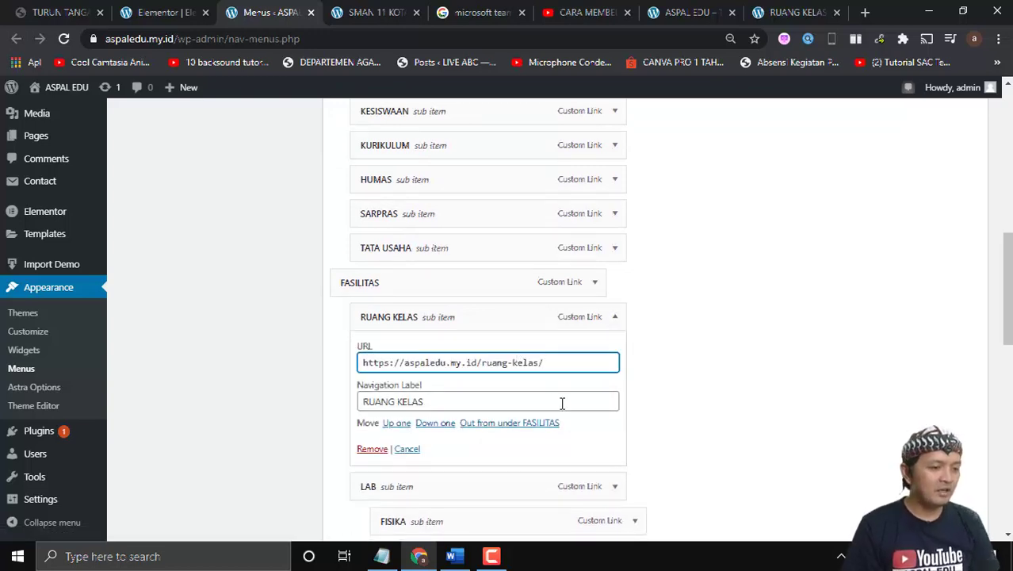
# Save the SMAN 2 DEPOK menu and review the items under FASILITAS
pyautogui.scroll(-6, 556, 398)
pyautogui.scroll(-3, 593, 416)
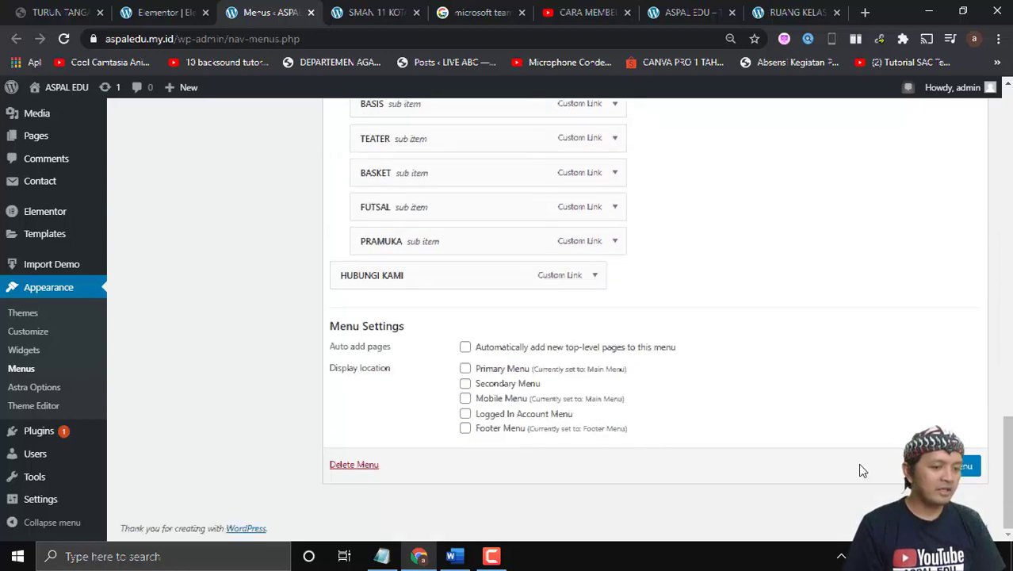
pyautogui.click(963, 470)
pyautogui.scroll(3, 557, 383)
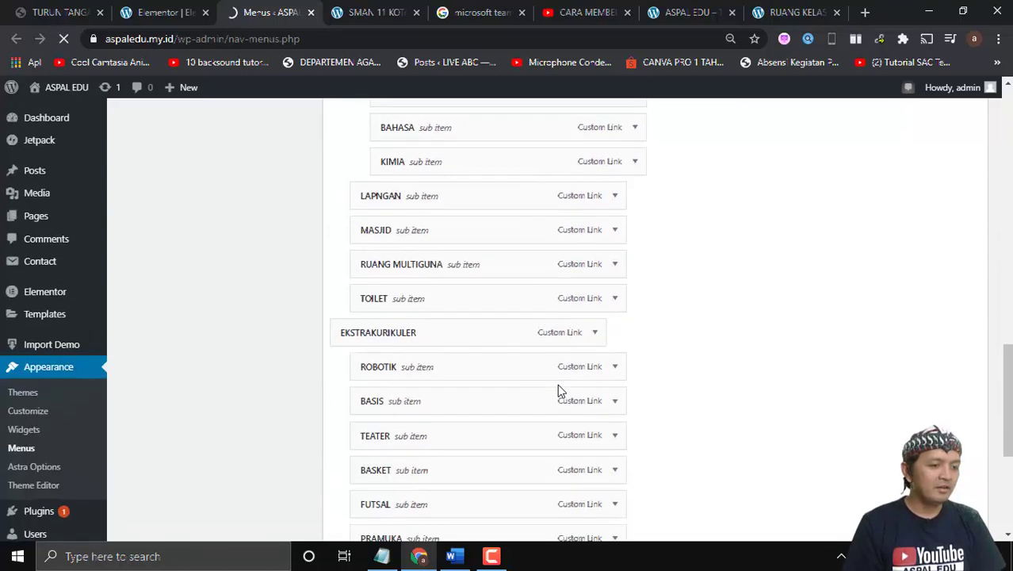
pyautogui.scroll(3, 437, 198)
pyautogui.scroll(-3, 379, 344)
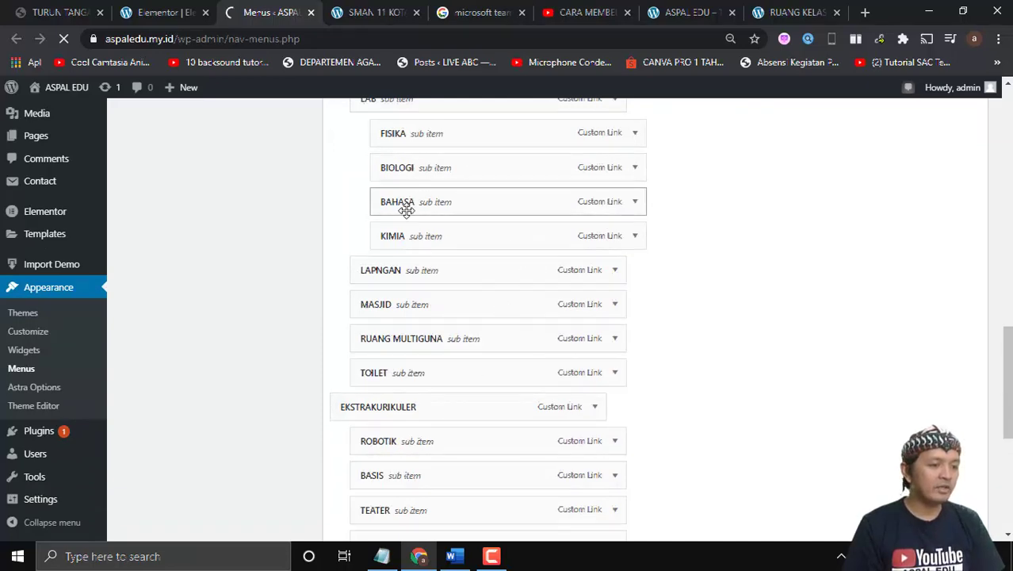
pyautogui.scroll(-1, 403, 208)
pyautogui.scroll(-3, 419, 220)
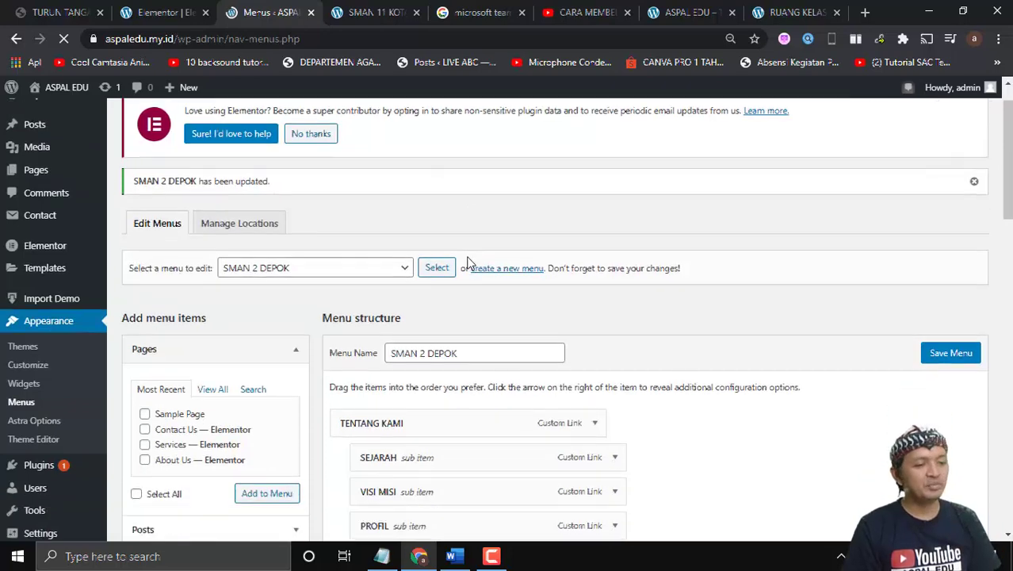
pyautogui.scroll(-6, 393, 285)
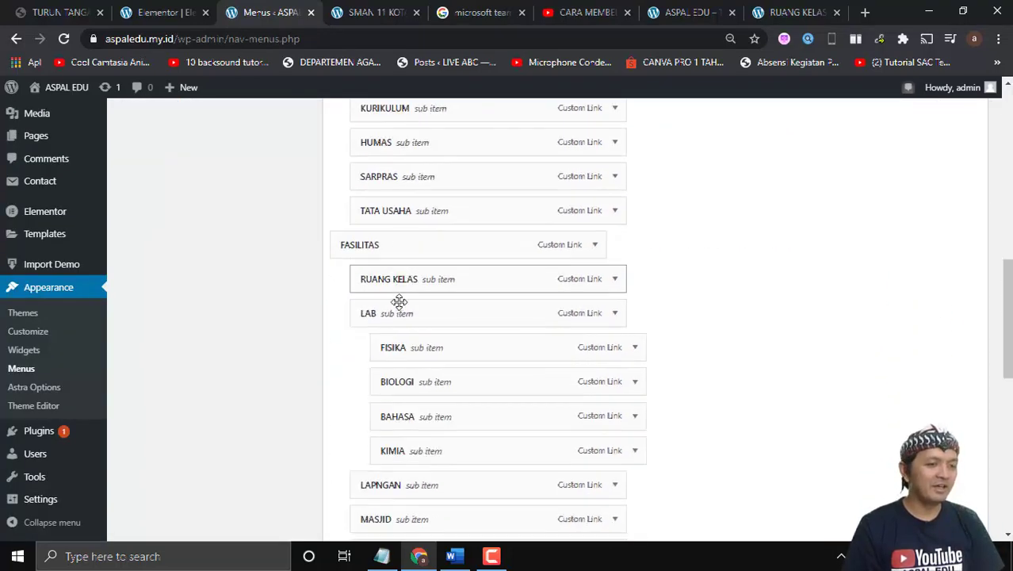
pyautogui.scroll(2, 395, 301)
# Reload the aspaledu.my.id homepage and try the BASIS link in the EKSTRAKURIKULER submenu
pyautogui.click(686, 11)
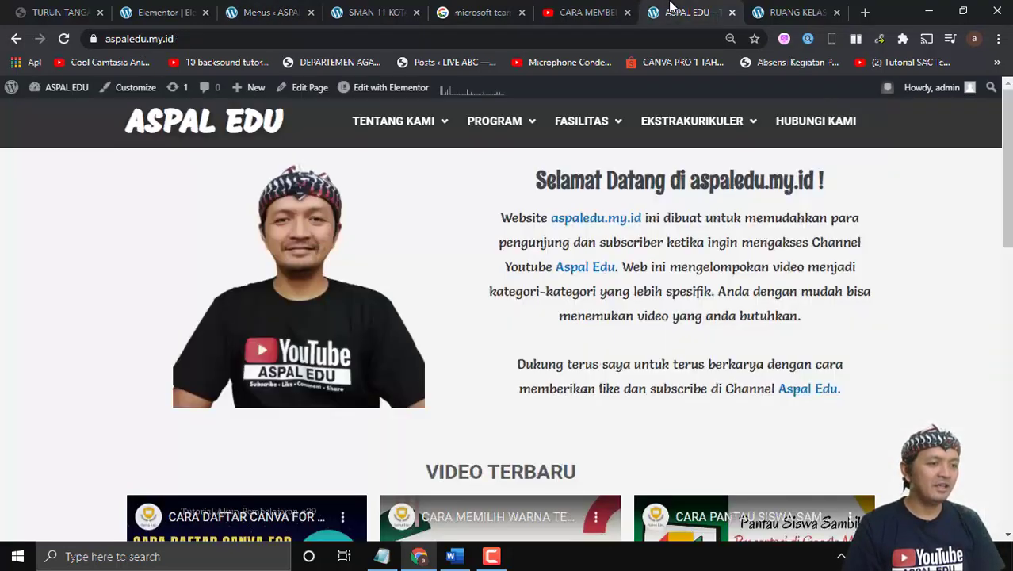
pyautogui.click(292, 38)
pyautogui.press('Return')
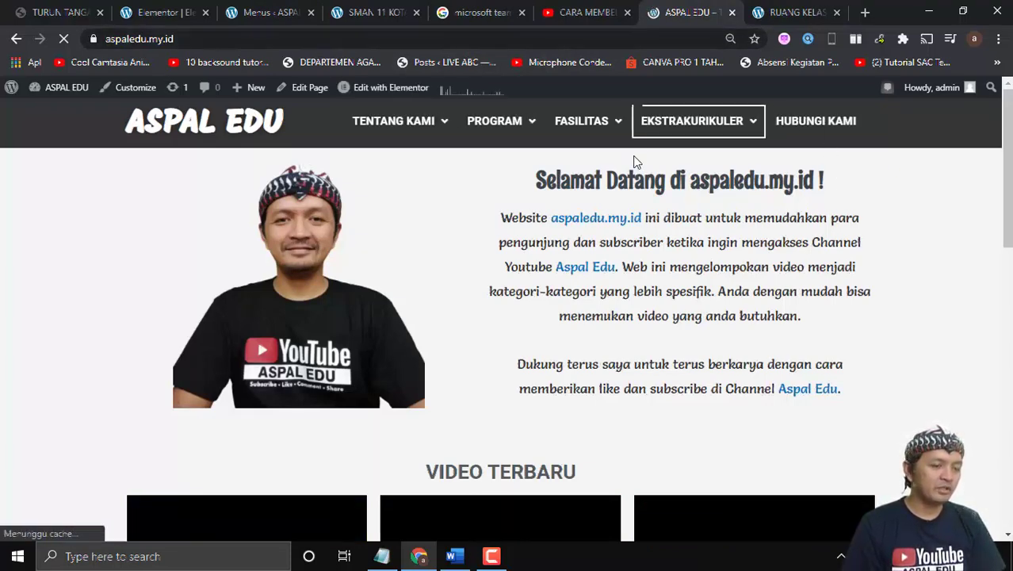
pyautogui.moveTo(612, 133)
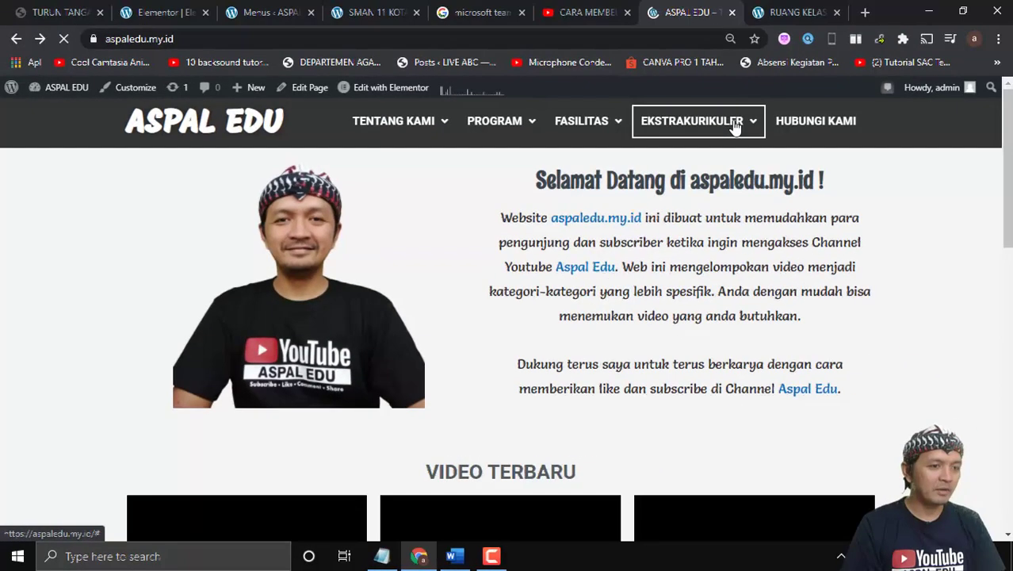
pyautogui.moveTo(679, 120)
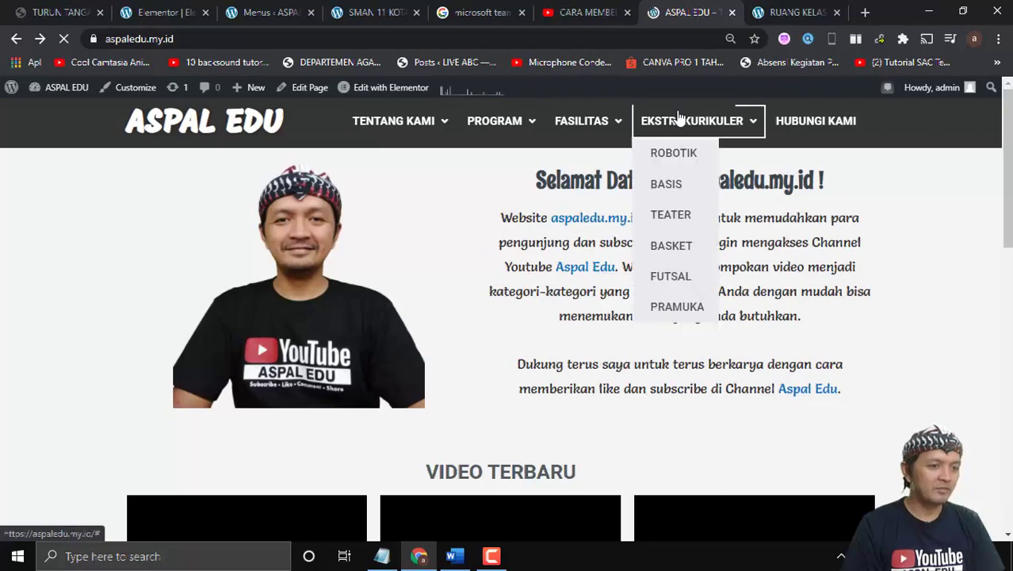
pyautogui.click(666, 194)
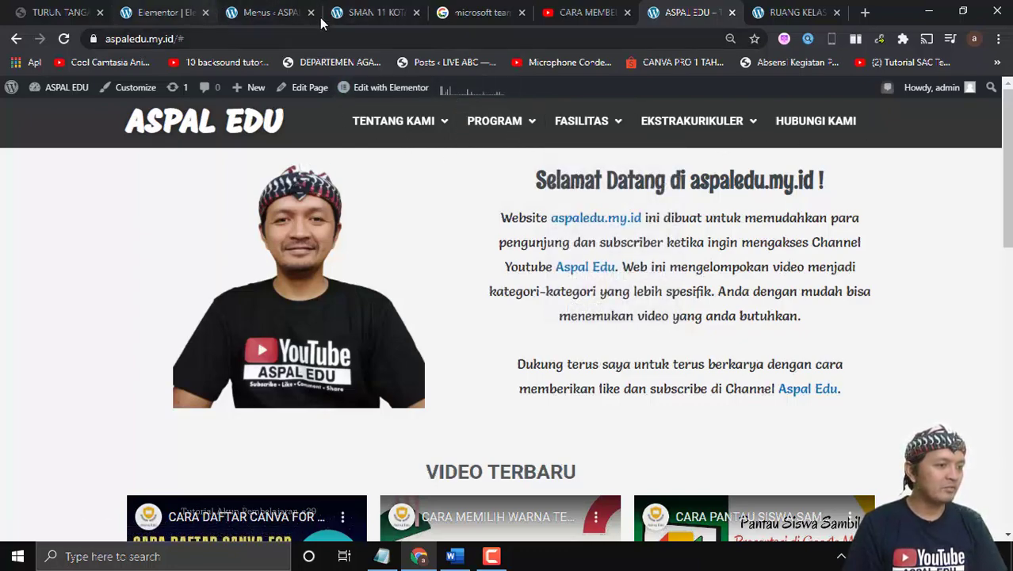
# Switch to the SMAN 11 Kota Depok site and open its dashboard at dev.sman11depok.sch.id/wp-admin/
pyautogui.click(353, 12)
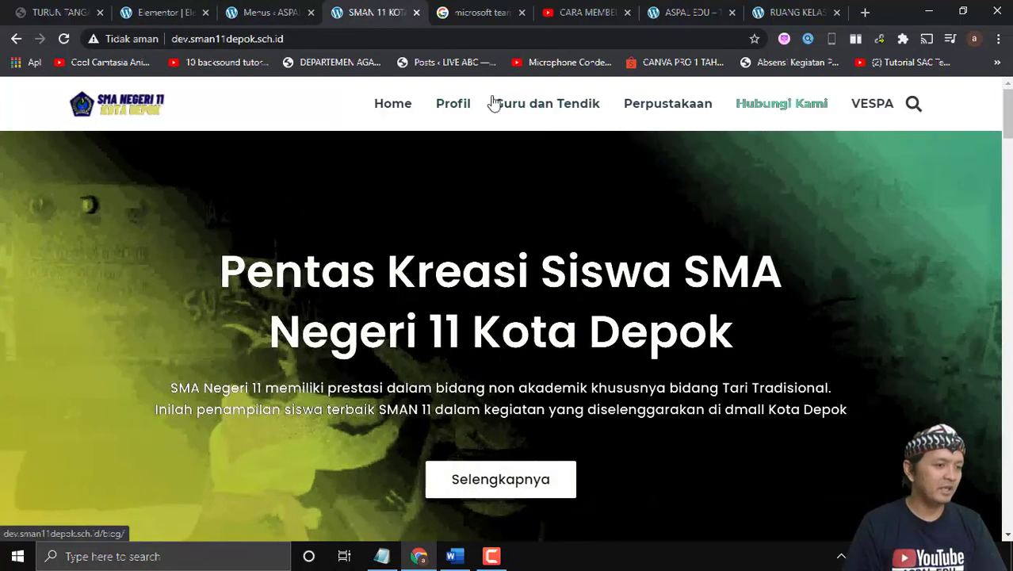
pyautogui.click(315, 38)
pyautogui.click(338, 38)
pyautogui.write('/w')
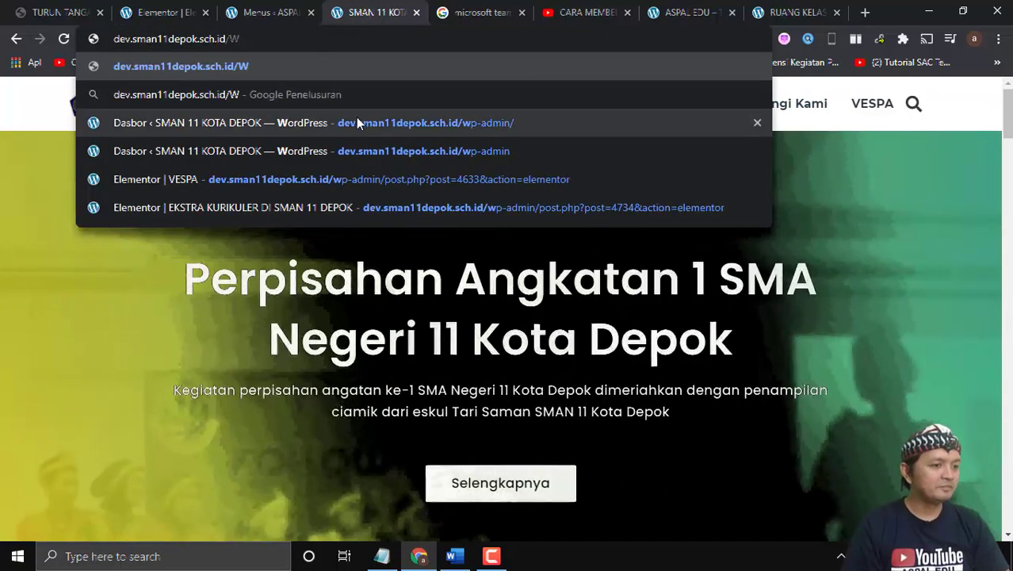
pyautogui.click(356, 119)
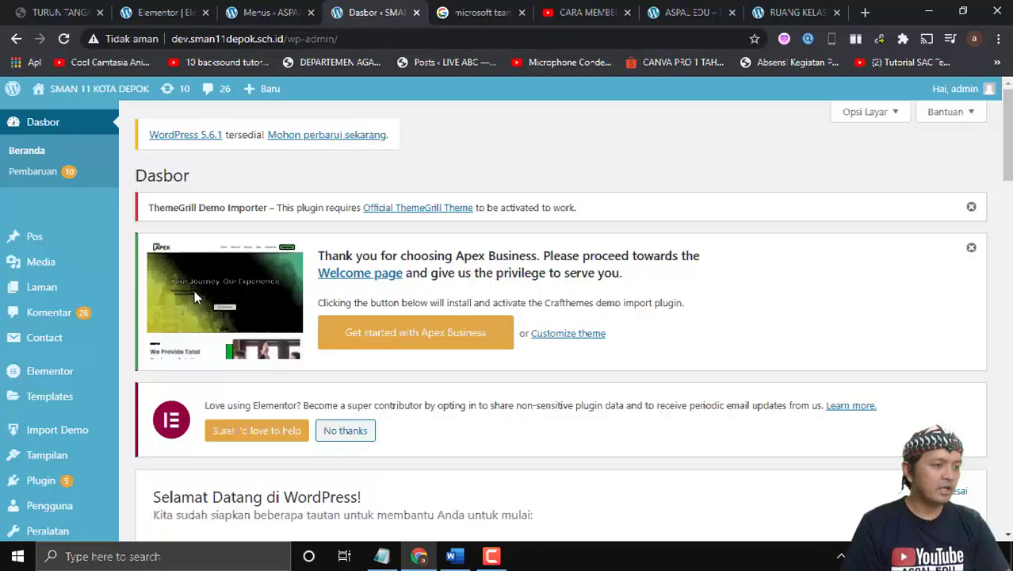
# Look over the SMAN 11 dashboard and visit the site's front page from there
pyautogui.scroll(-4, 194, 290)
pyautogui.scroll(4, 164, 280)
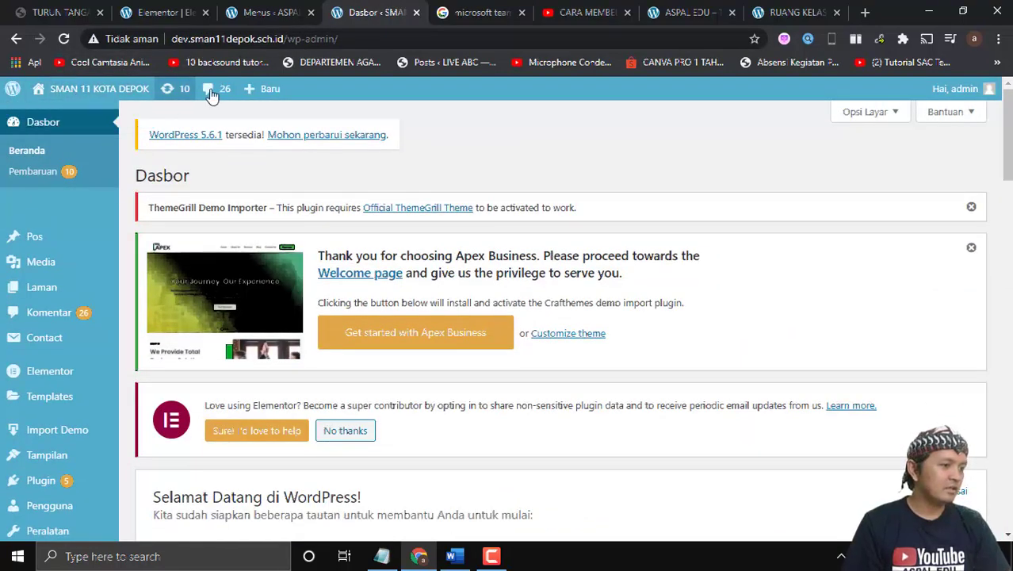
pyautogui.moveTo(116, 90)
pyautogui.click(84, 119)
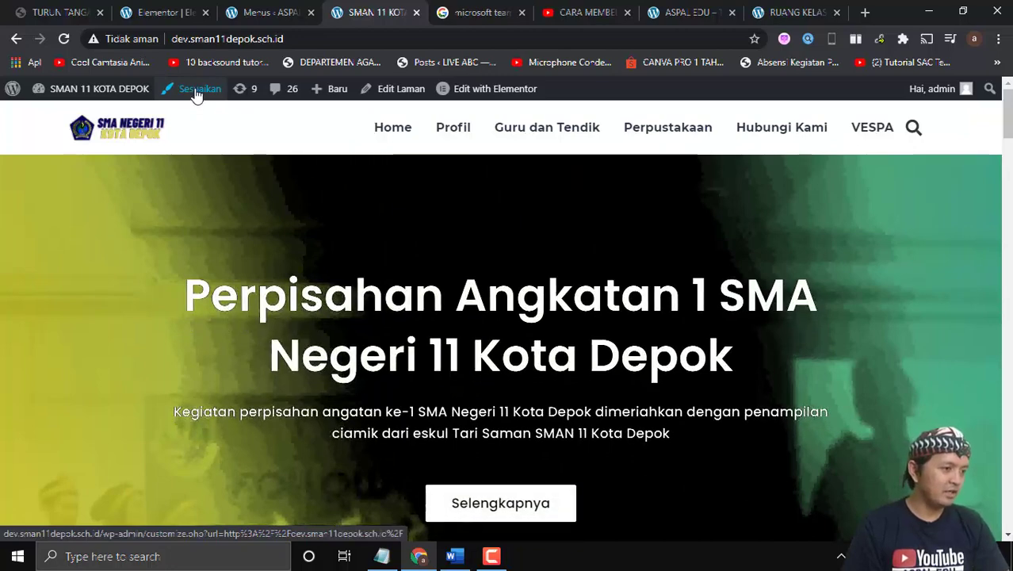
# Open the customizer for the SMAN 11 Kota Depok site and go to its Menu settings
pyautogui.click(196, 93)
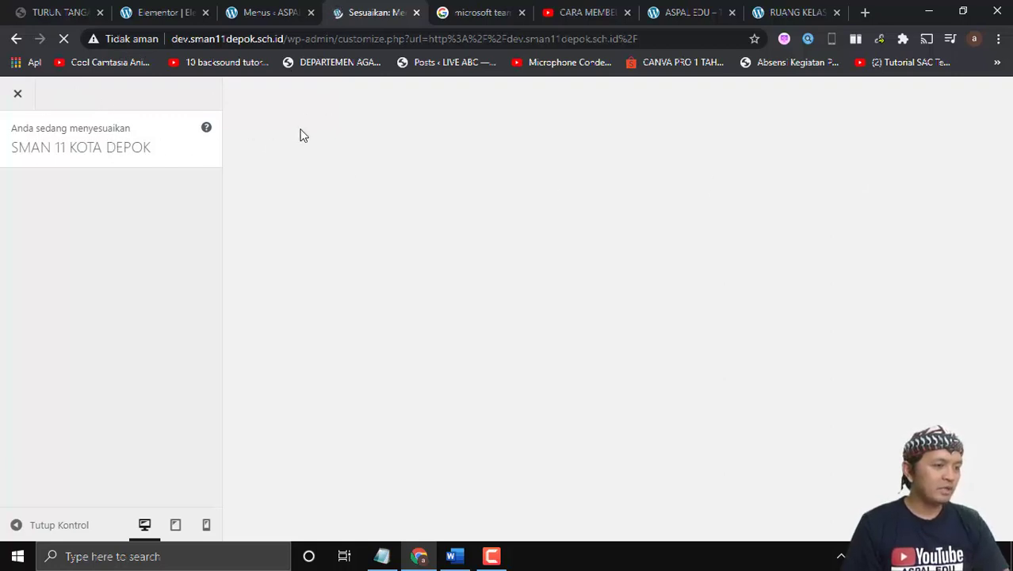
pyautogui.scroll(-2, 175, 268)
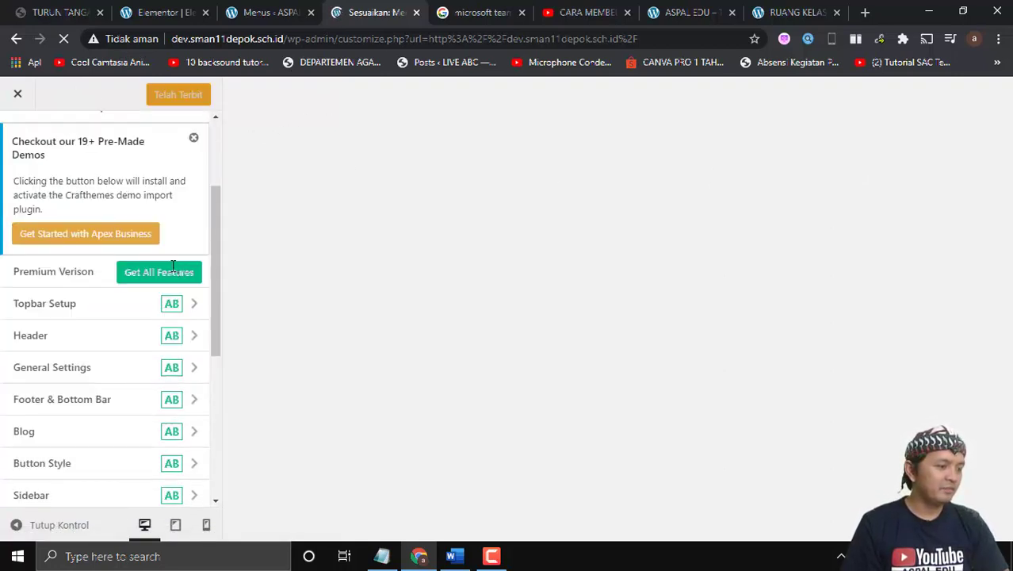
pyautogui.scroll(1, 146, 268)
pyautogui.scroll(-2, 139, 277)
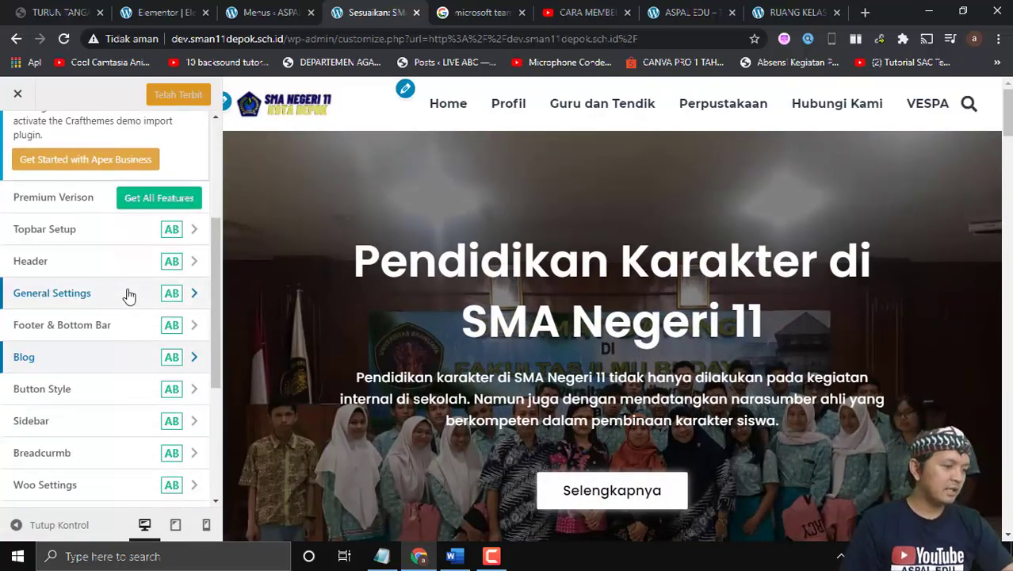
pyautogui.scroll(-2, 121, 274)
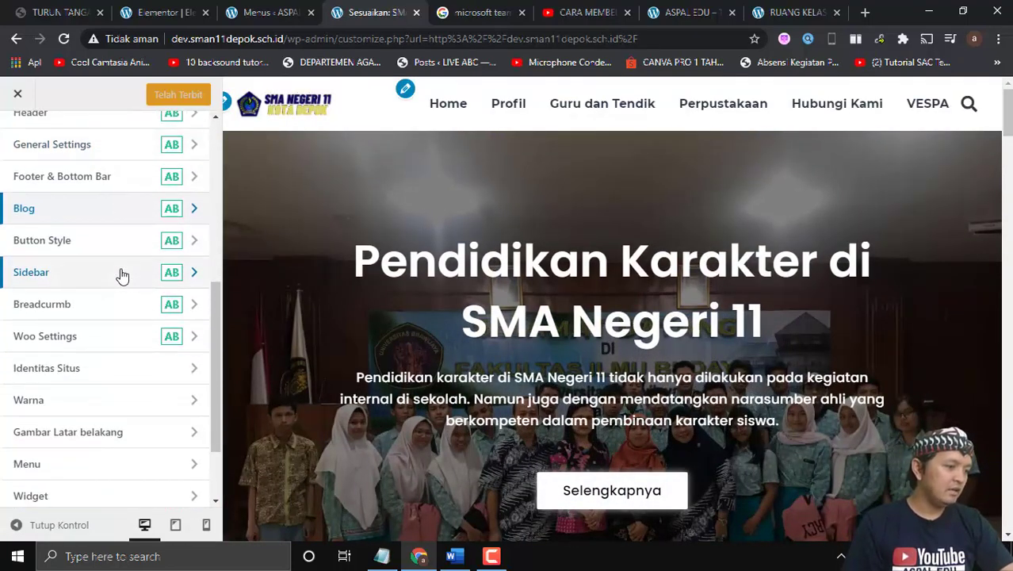
pyautogui.scroll(-1, 119, 271)
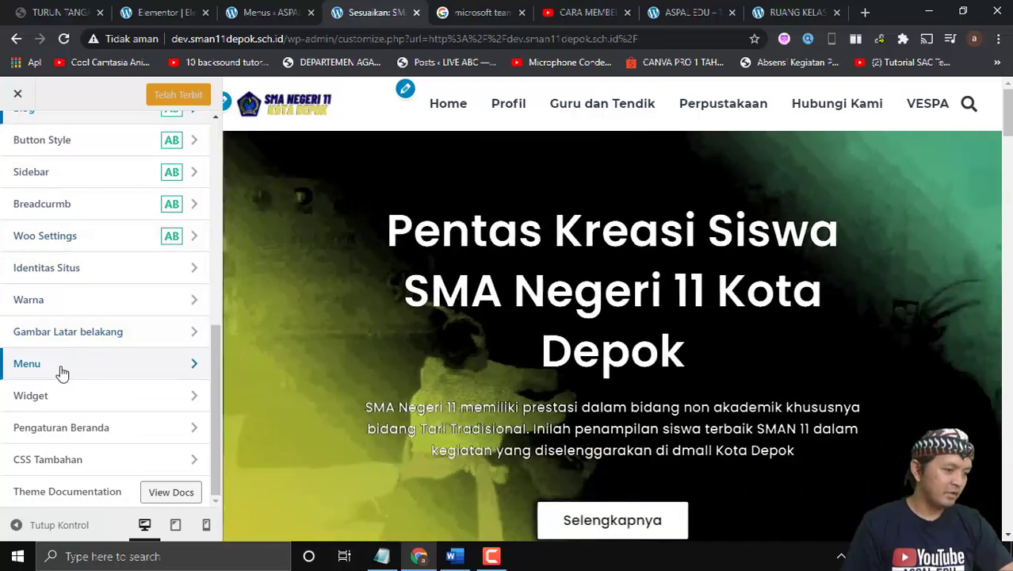
pyautogui.click(76, 367)
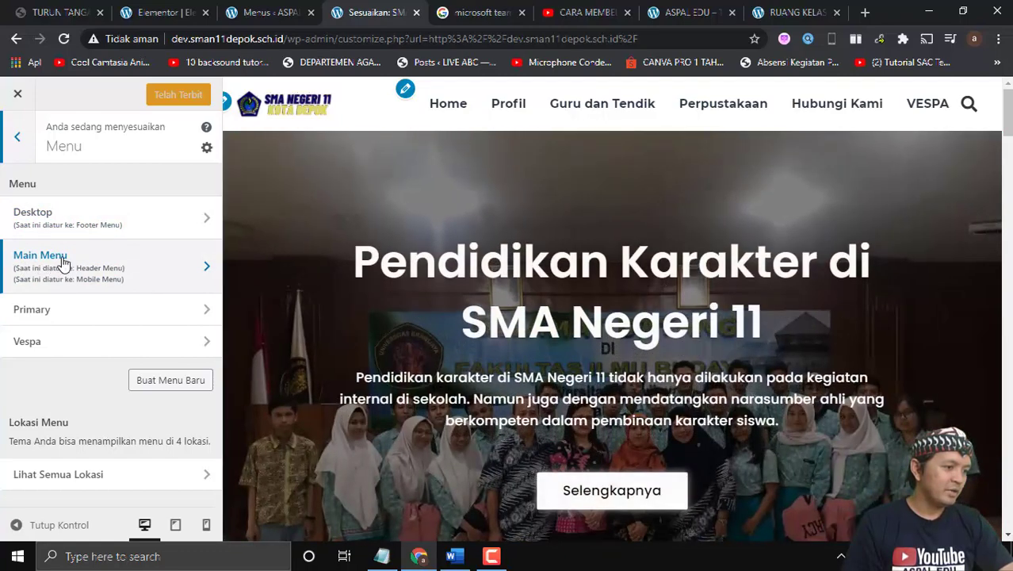
# Review the items in the SMAN 11 site's Main Menu
pyautogui.click(201, 271)
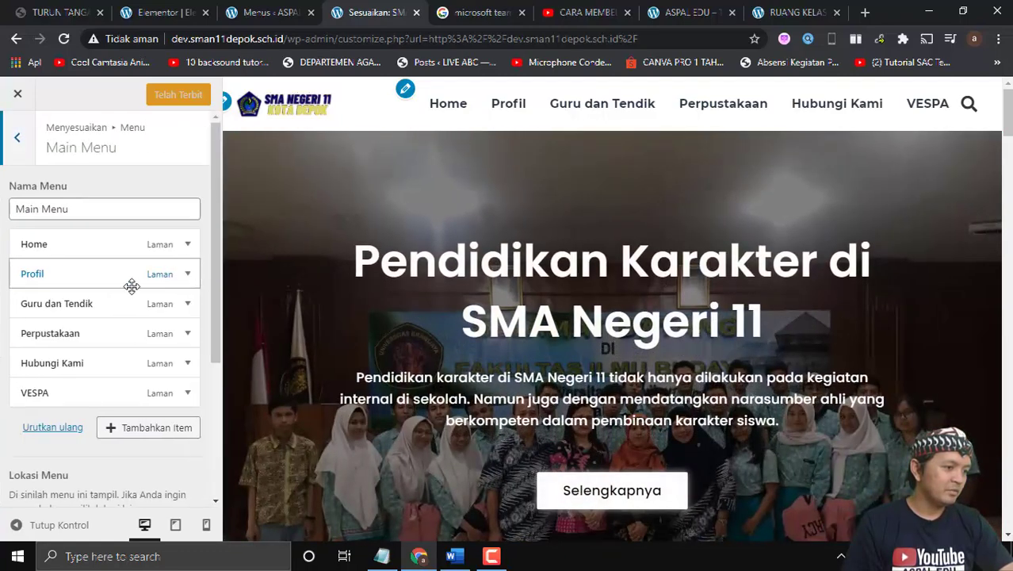
pyautogui.scroll(-2, 129, 317)
pyautogui.scroll(3, 129, 321)
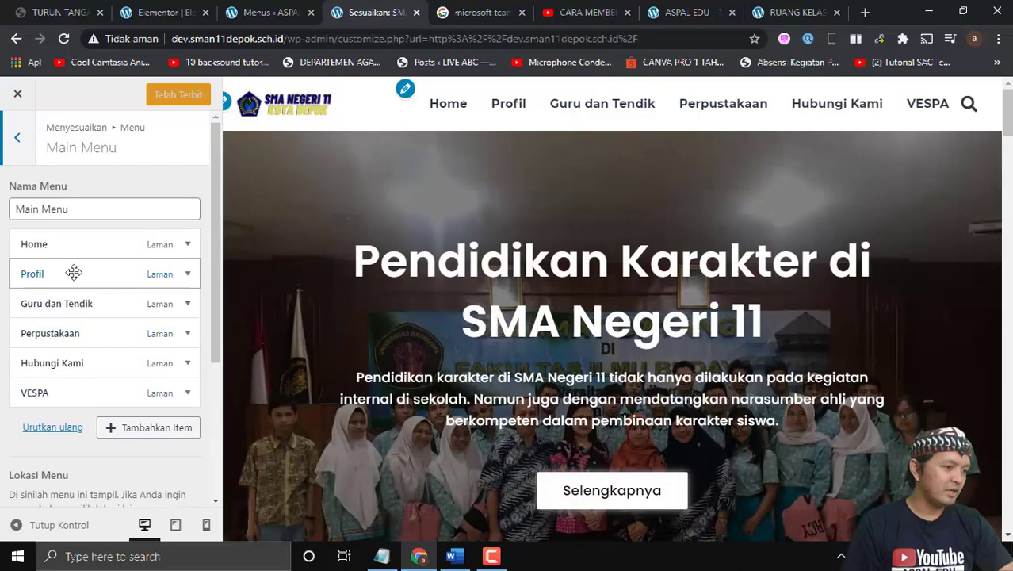
# Assign the Desktop menu to the Header Menu location, publish the change and look over the menu's settings
pyautogui.click(18, 140)
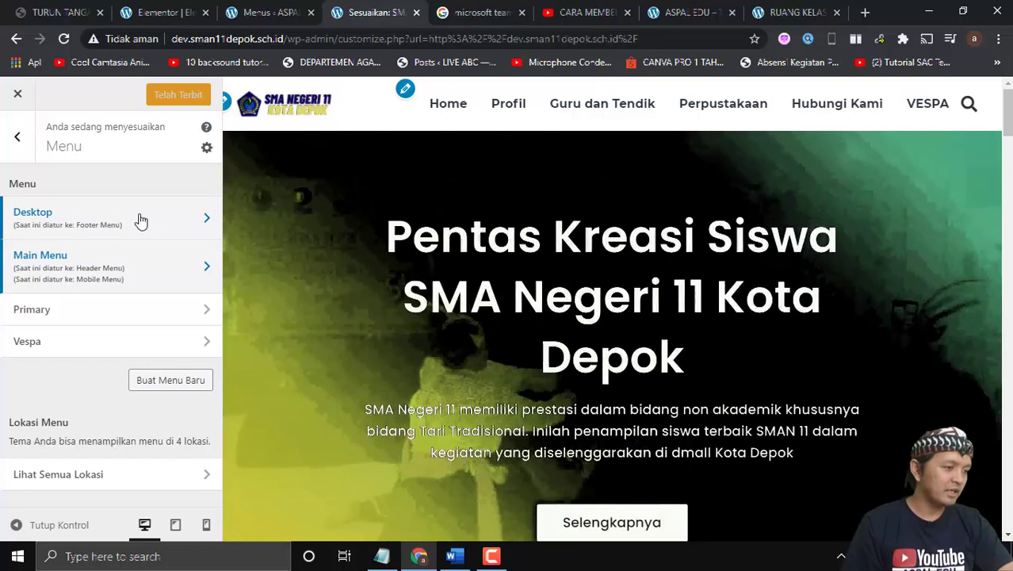
pyautogui.click(140, 220)
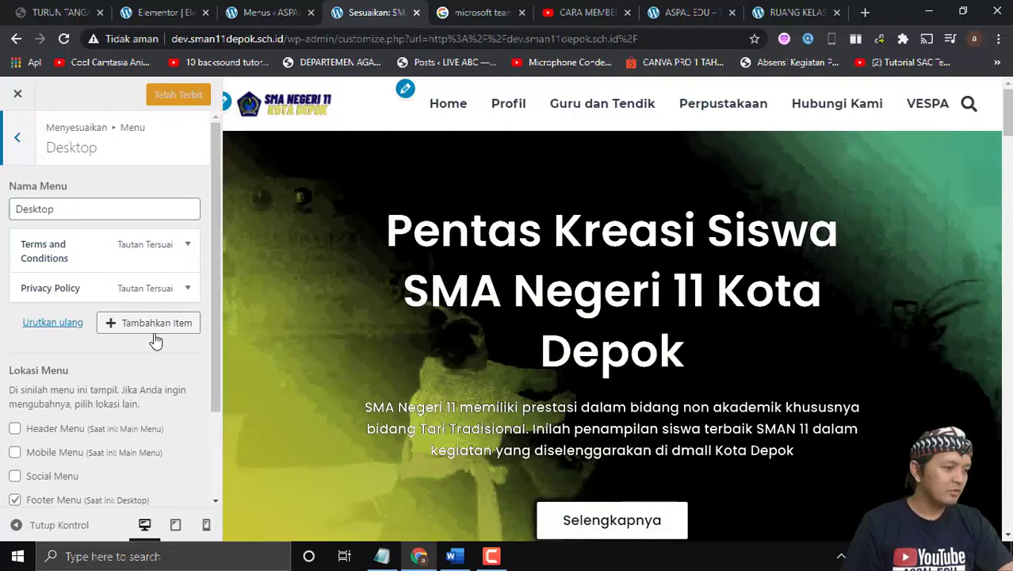
pyautogui.scroll(-1, 103, 337)
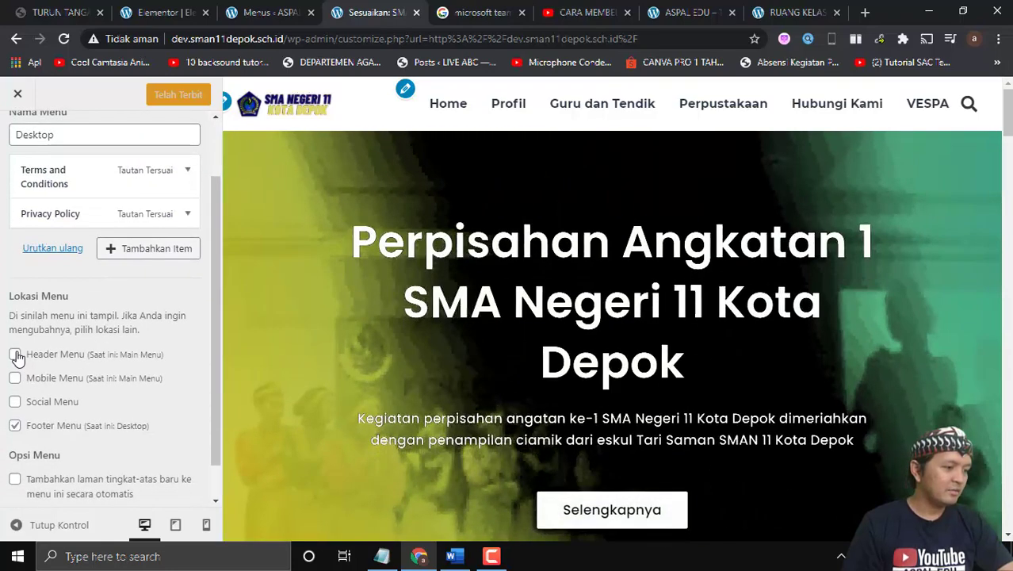
pyautogui.click(15, 354)
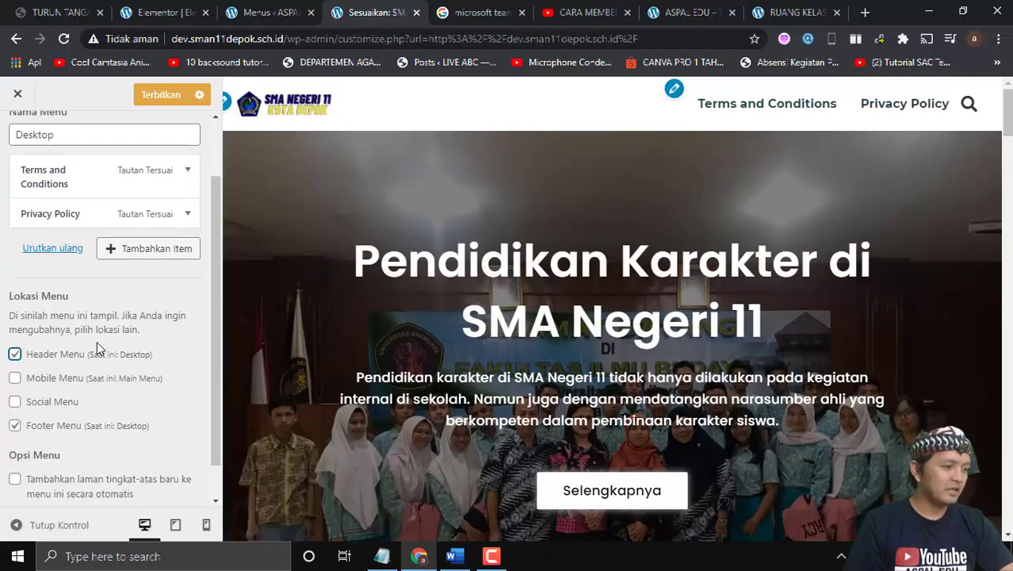
pyautogui.scroll(-1, 79, 407)
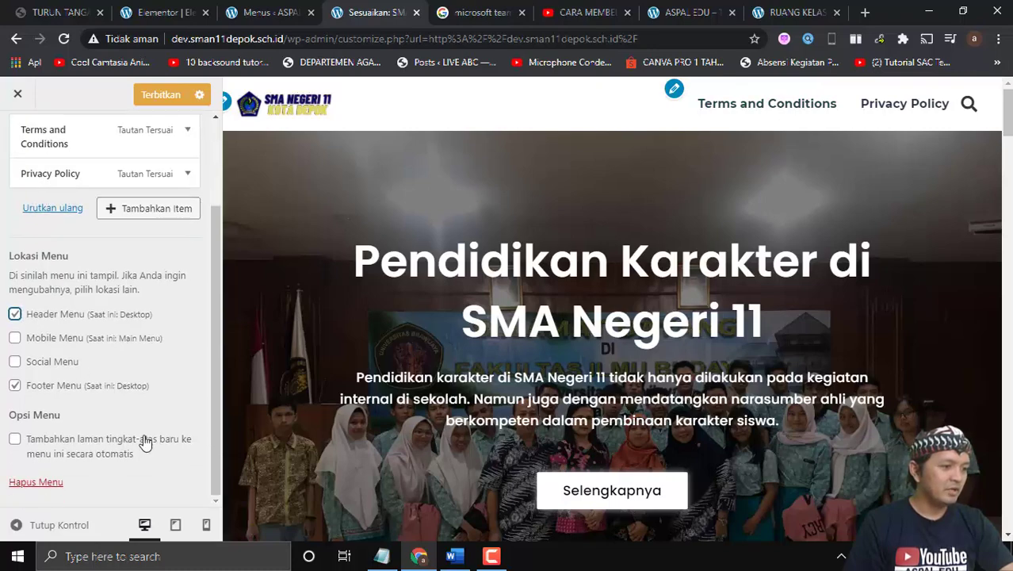
pyautogui.click(161, 95)
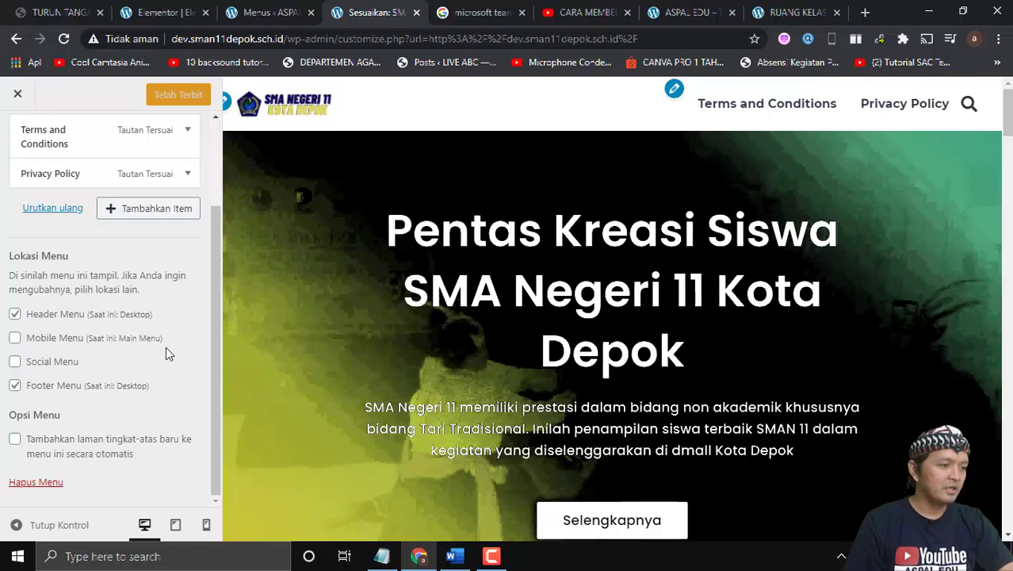
pyautogui.scroll(3, 166, 349)
pyautogui.scroll(-1, 70, 358)
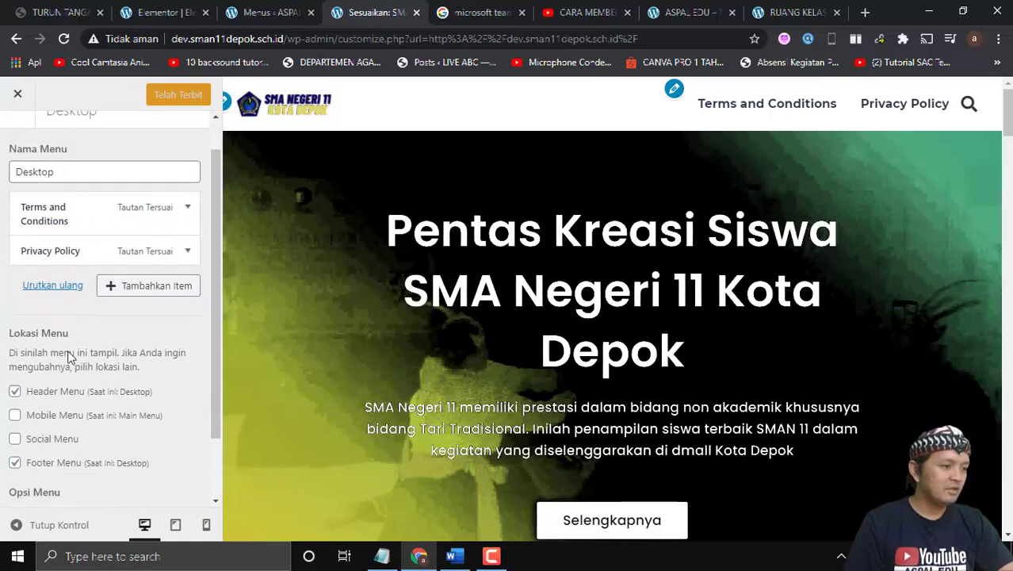
pyautogui.scroll(1, 68, 356)
pyautogui.scroll(-1, 67, 350)
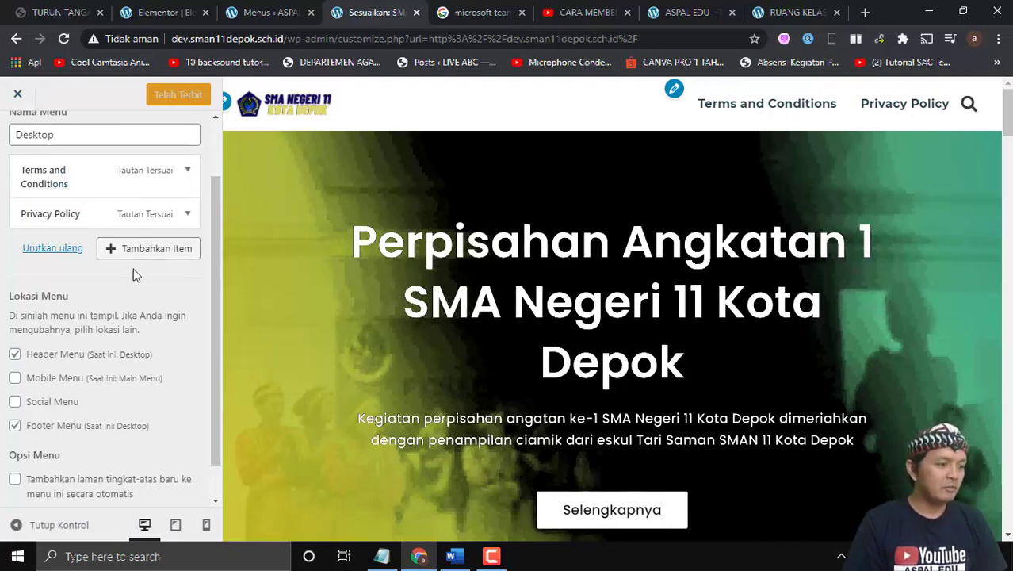
# Remove the Desktop menu from the Header Menu location, assign Main Menu there instead and publish
pyautogui.click(14, 355)
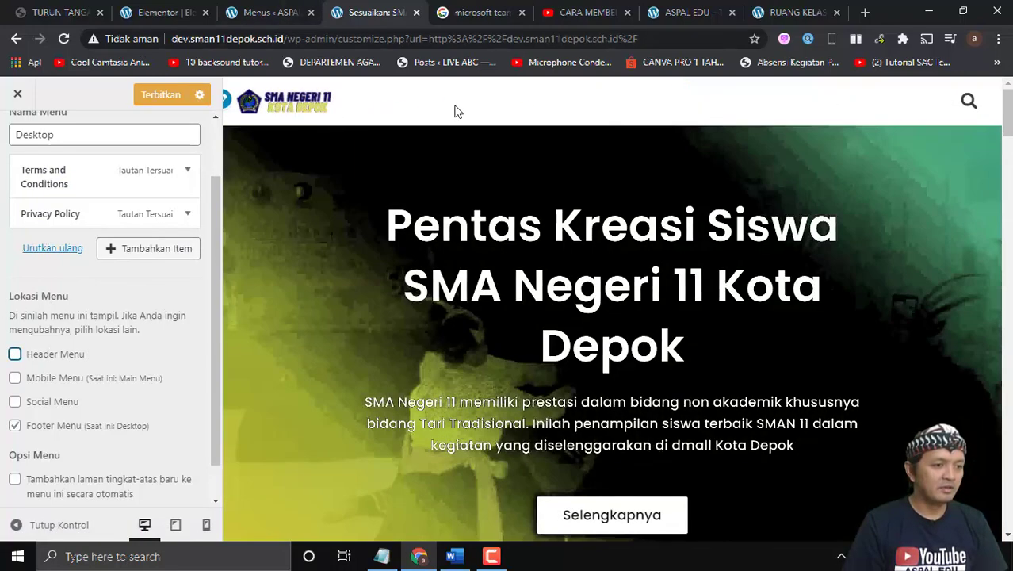
pyautogui.scroll(2, 106, 327)
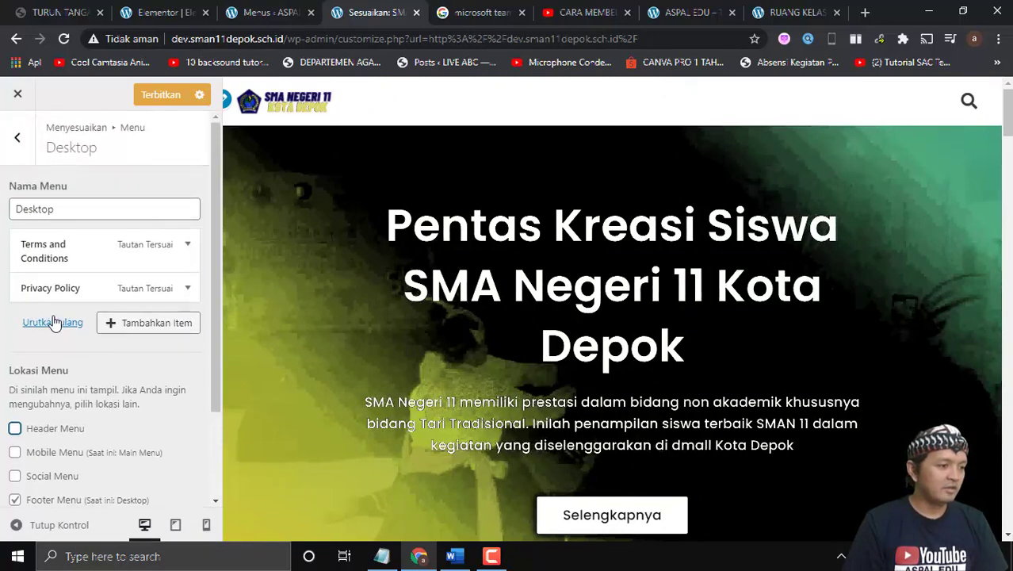
pyautogui.scroll(-3, 63, 317)
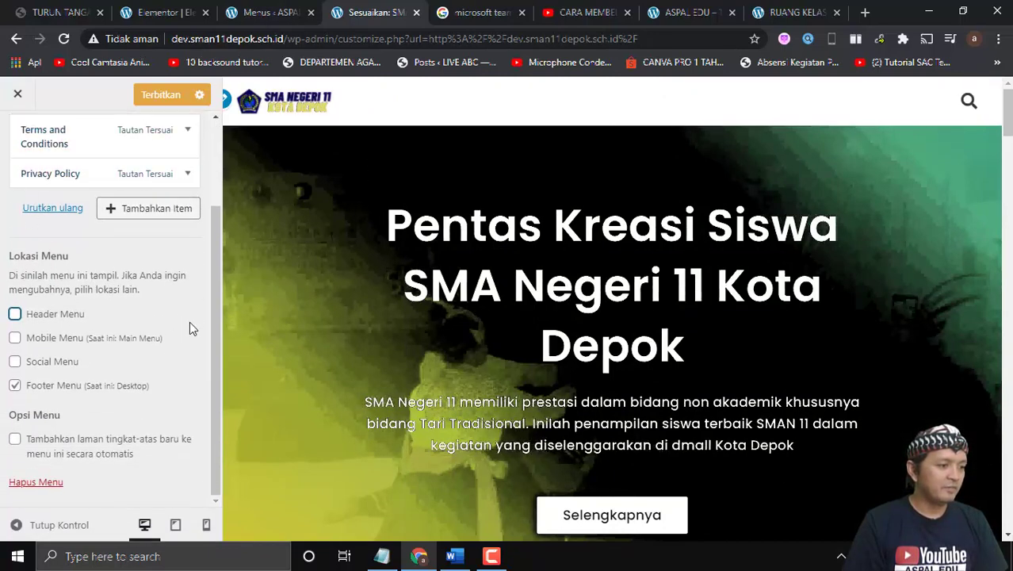
pyautogui.moveTo(211, 332); pyautogui.dragTo(231, 284)
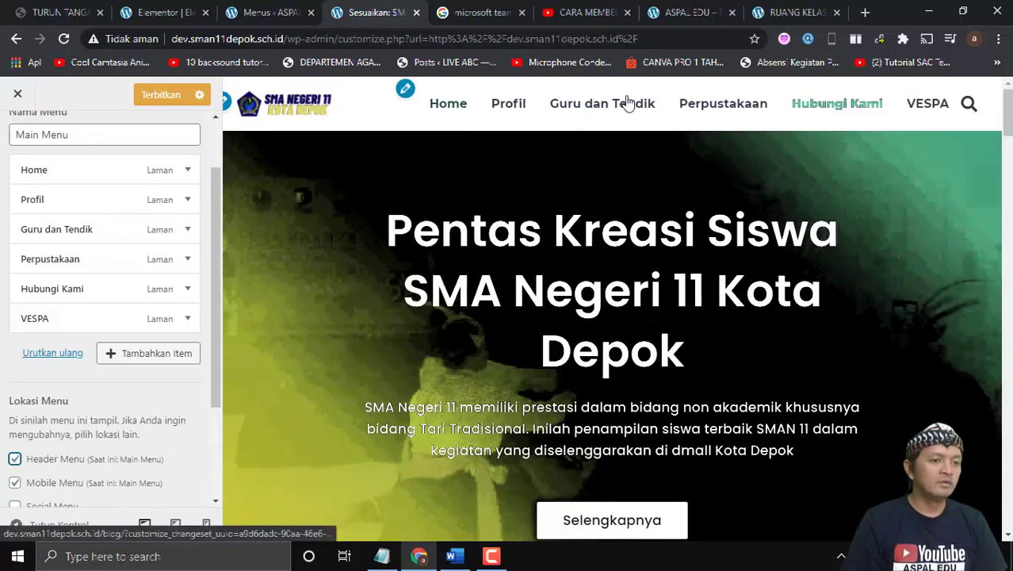
pyautogui.scroll(-2, 174, 262)
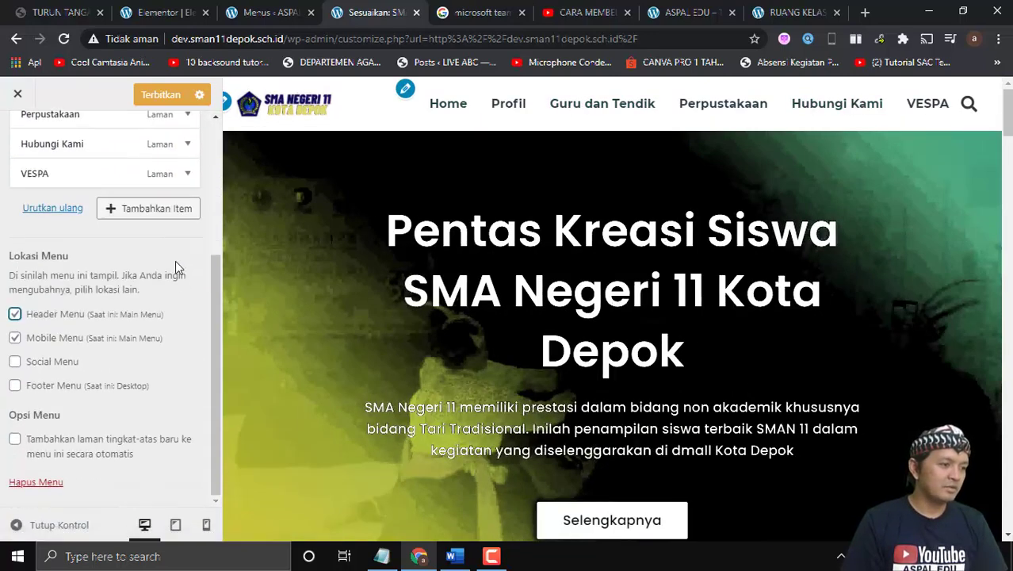
pyautogui.scroll(4, 158, 206)
pyautogui.click(147, 101)
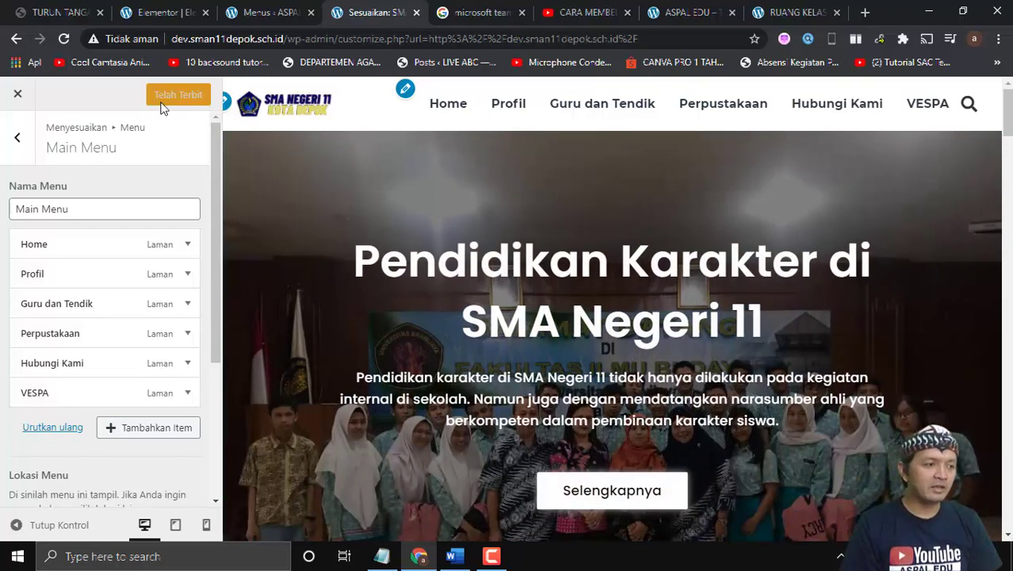
# Return to the ASPAL EDU header in the Elementor editor and consult the menu outline in the Word document
pyautogui.click(263, 10)
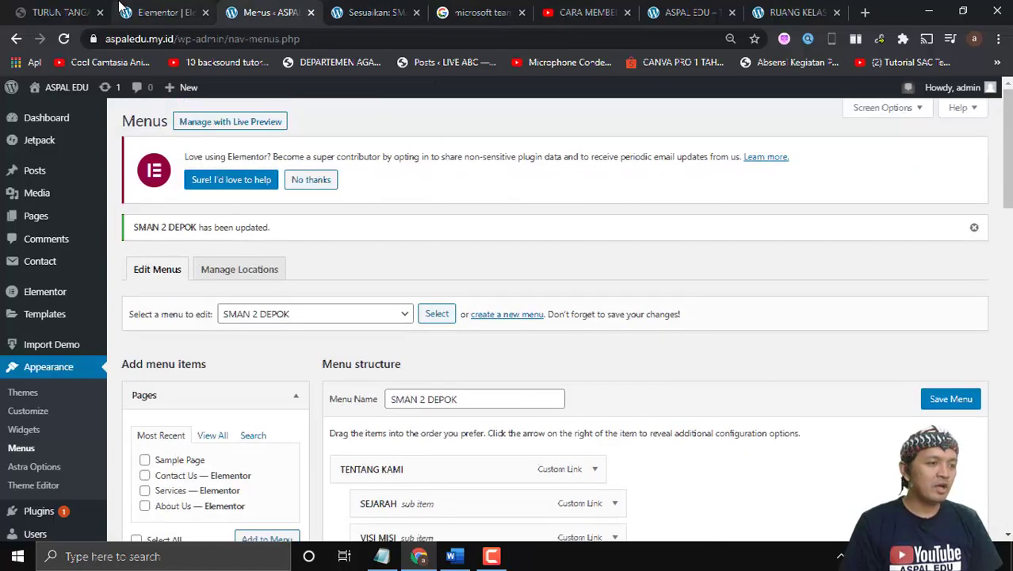
pyautogui.click(121, 10)
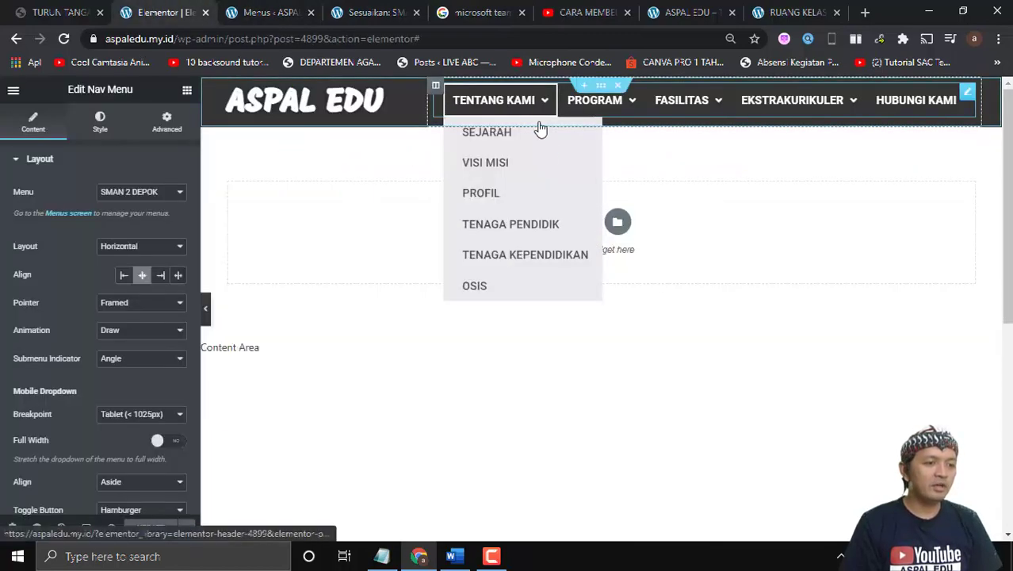
pyautogui.moveTo(852, 96)
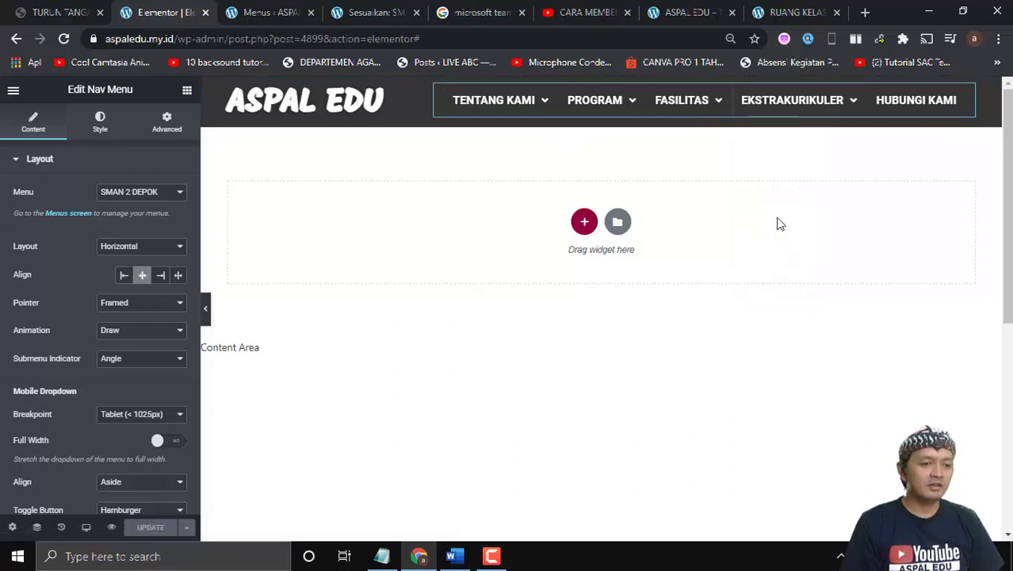
pyautogui.click(454, 556)
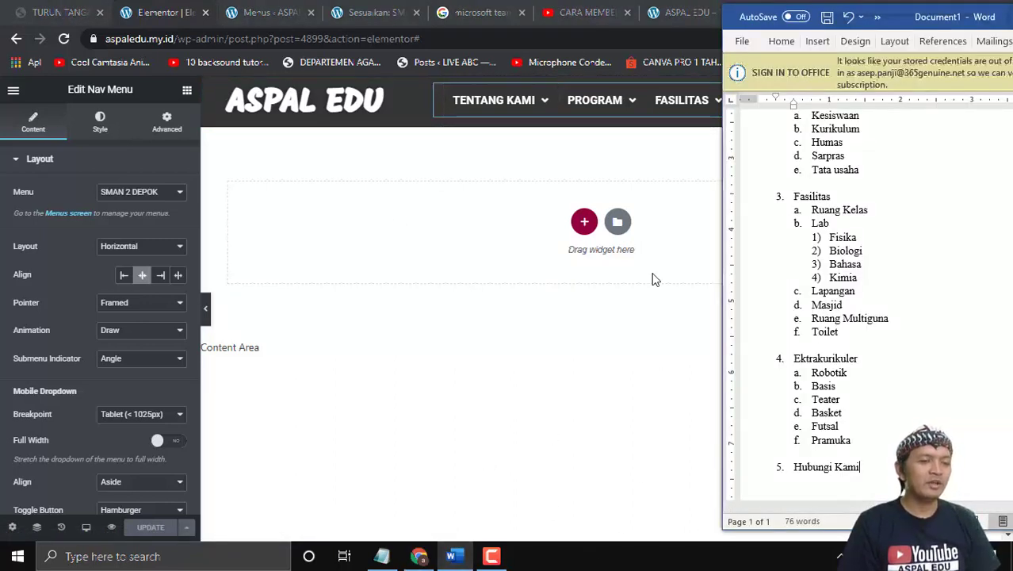
pyautogui.moveTo(898, 20); pyautogui.dragTo(548, 176)
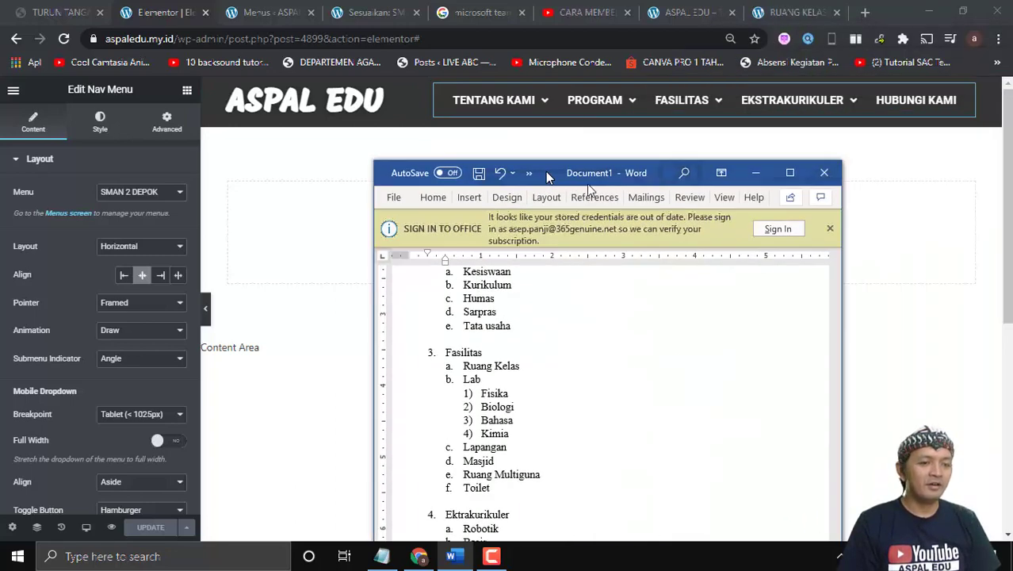
pyautogui.click(756, 173)
# Review the submenus of TENTANG KAMI, PROGRAM, FASILITAS and EKSTRAKURIKULER in the header preview
pyautogui.moveTo(520, 109)
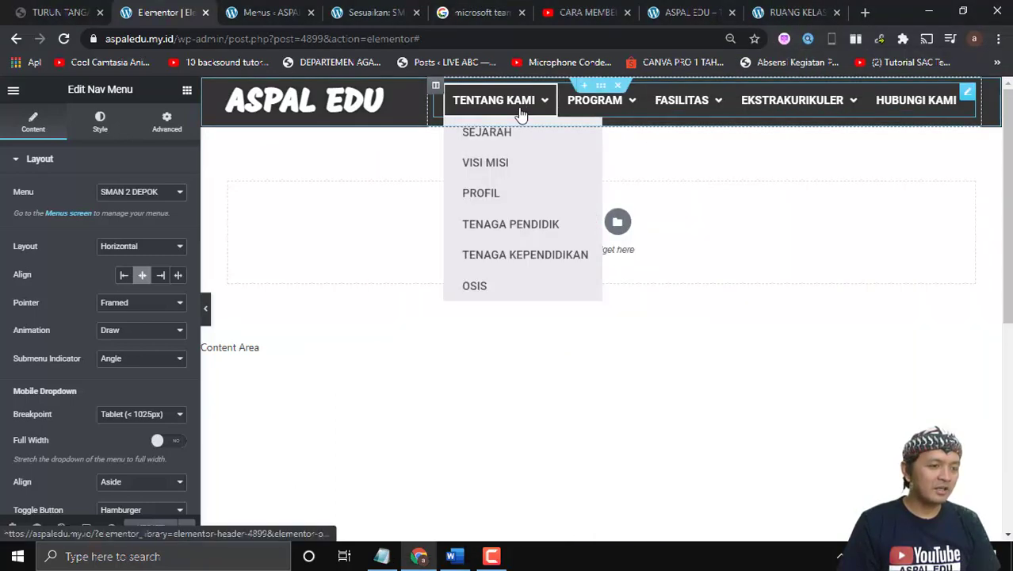
pyautogui.moveTo(626, 104)
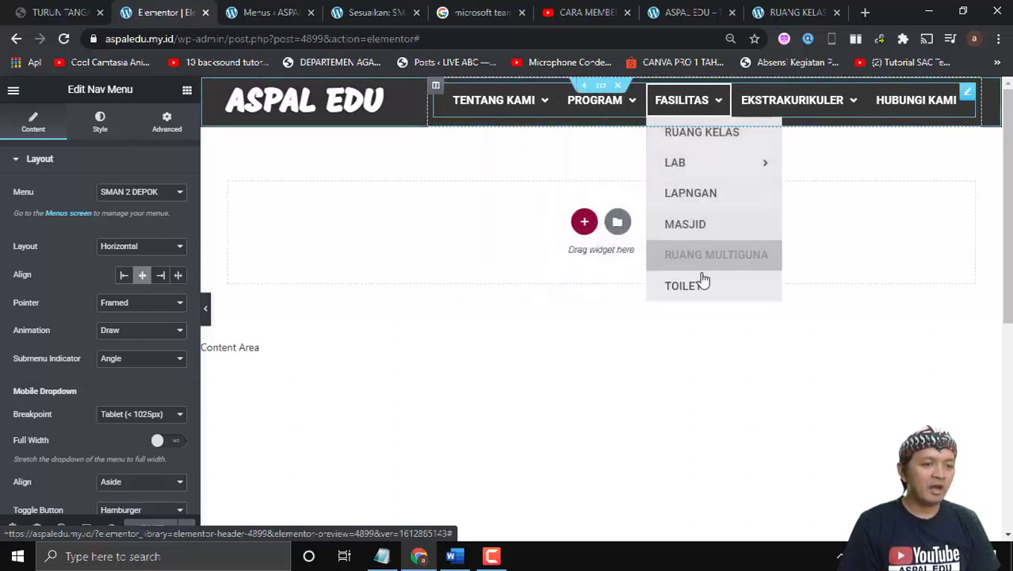
pyautogui.moveTo(847, 109)
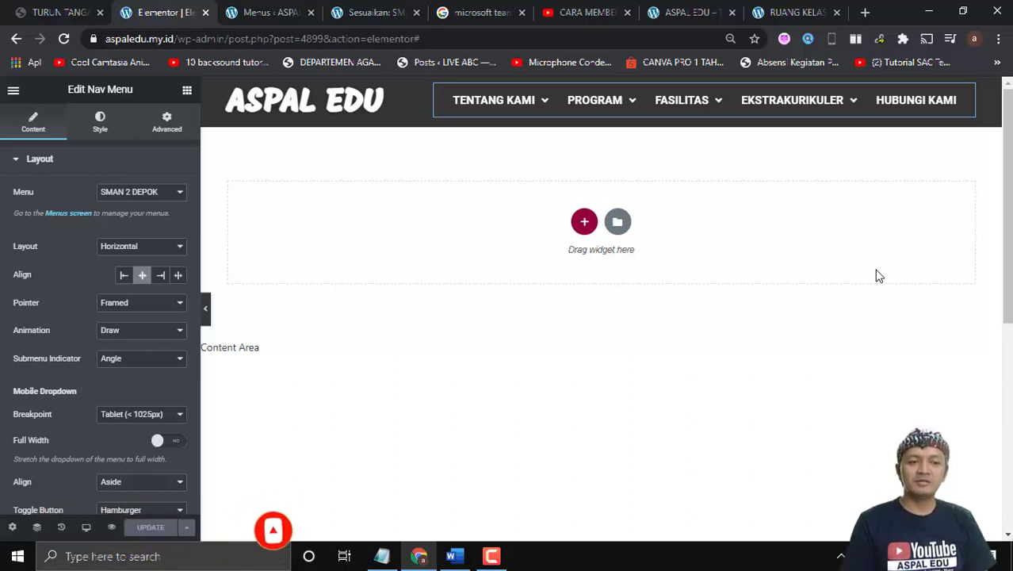
pyautogui.click(503, 560)
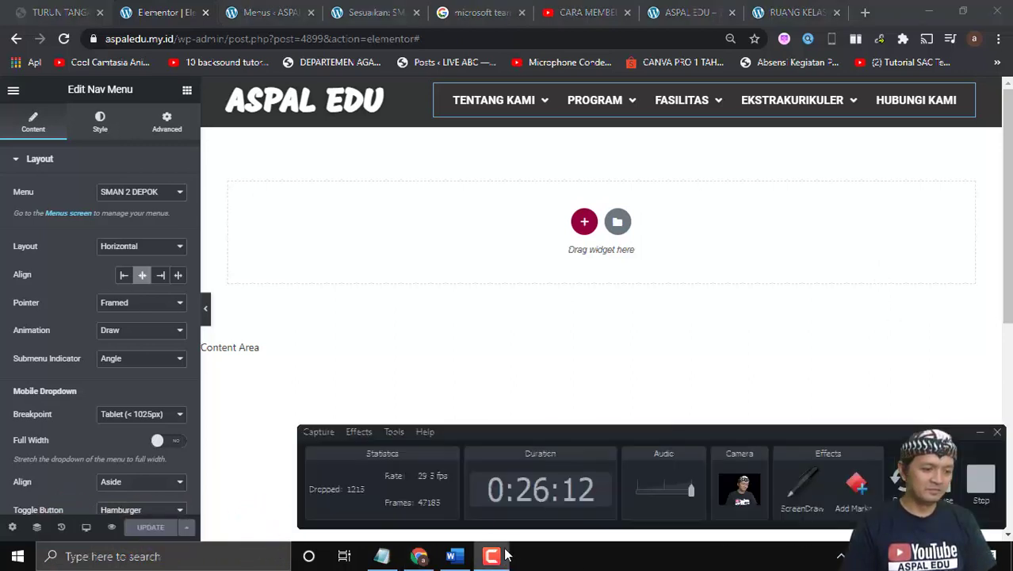